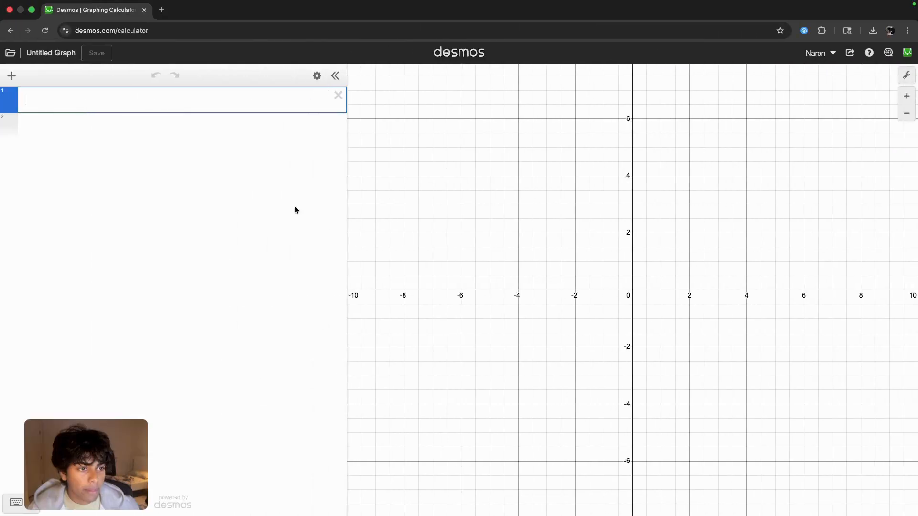
- Insert a table and enter -27 for x₁ and 3 for y₁ in its first row
{"action": "left_click", "coordinate": [11, 76]}
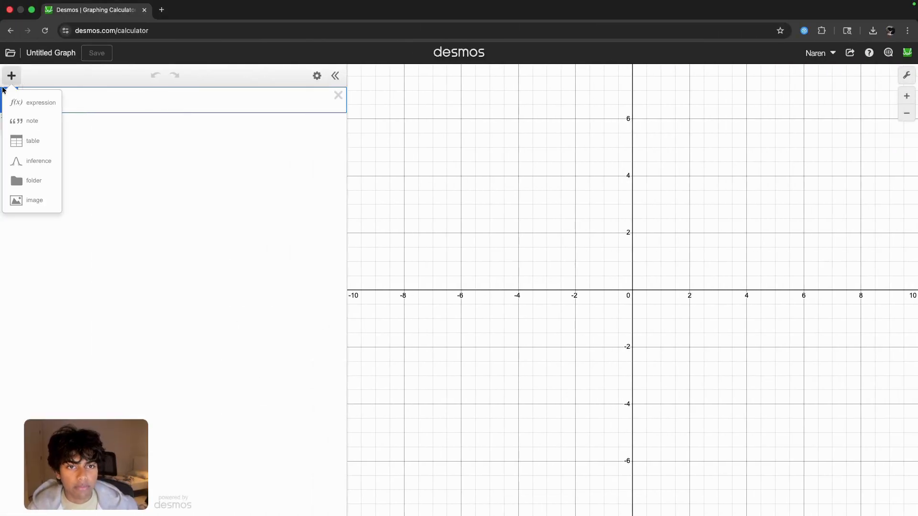
{"action": "left_click", "coordinate": [28, 141]}
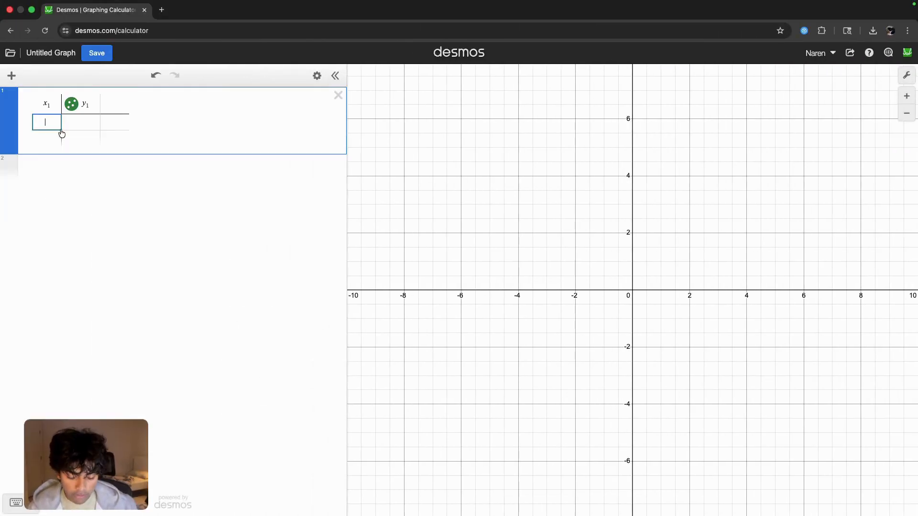
{"action": "type", "text": "-27"}
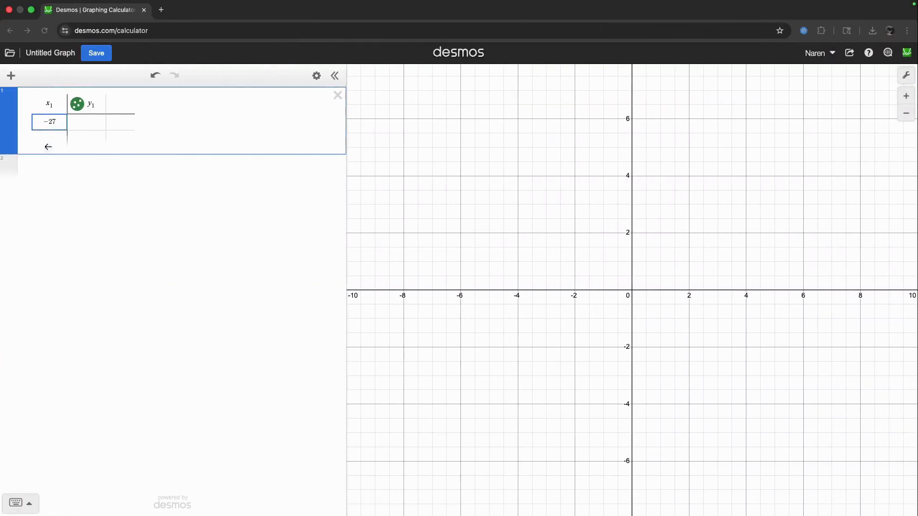
{"action": "left_click", "coordinate": [81, 127]}
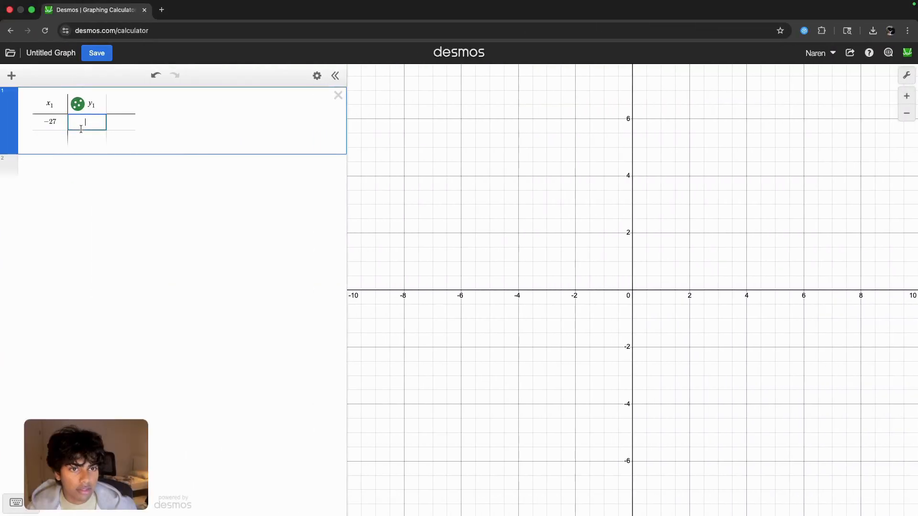
{"action": "key", "text": "XF86KbdBrightnessDown"}
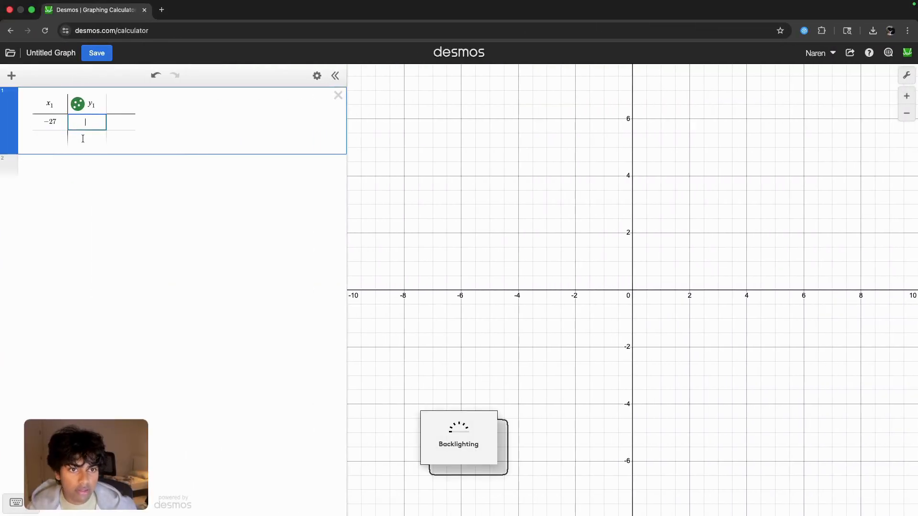
{"action": "type", "text": "3"}
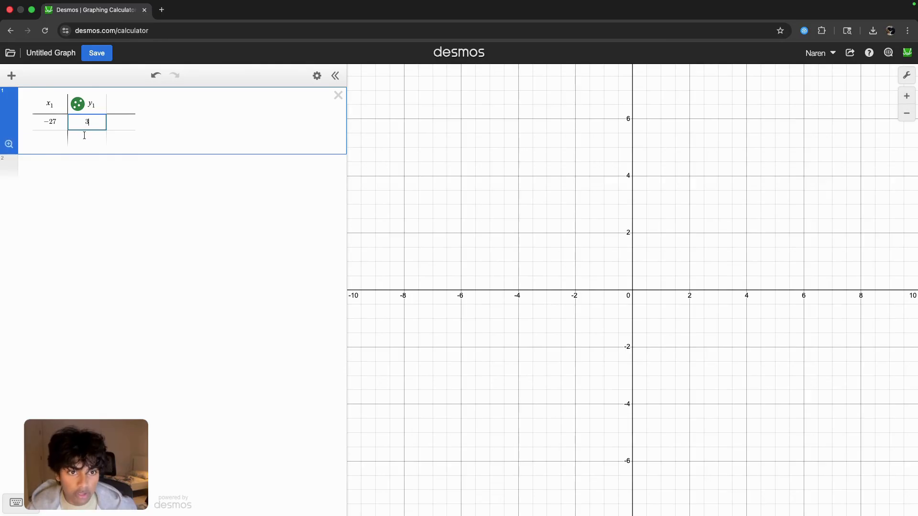
- Enter 0 and 5 as the y₁ values in the table's second and third rows
{"action": "left_click", "coordinate": [85, 137]}
{"action": "type", "text": "0"}
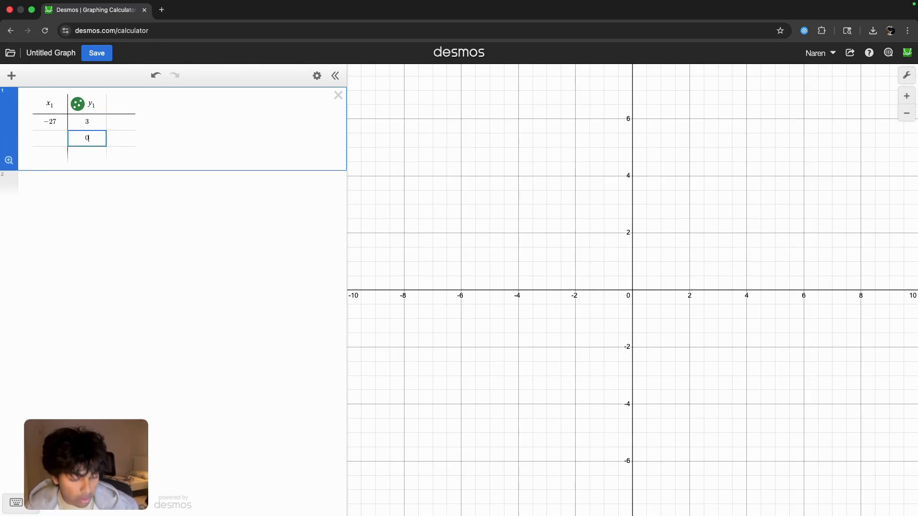
{"action": "key", "text": "Return"}
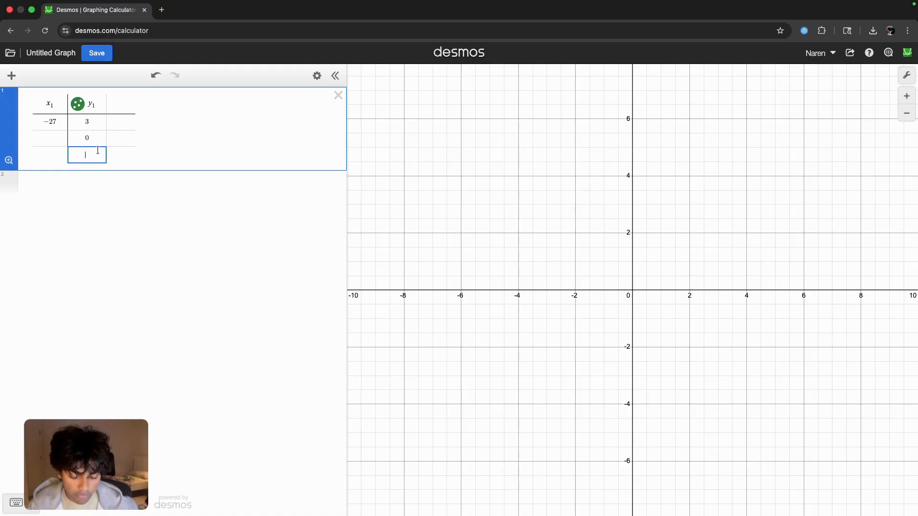
{"action": "type", "text": "5"}
- Check the problem slide and enter -9 and 21 as the x₁ values in the table's second and third rows
{"action": "key", "text": "ctrl+Right"}
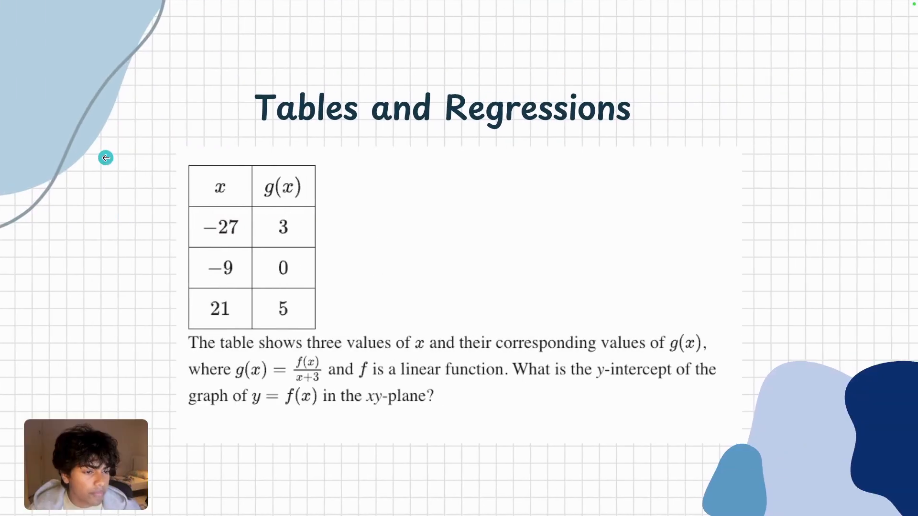
{"action": "key", "text": "ctrl+Left"}
{"action": "left_click", "coordinate": [48, 139]}
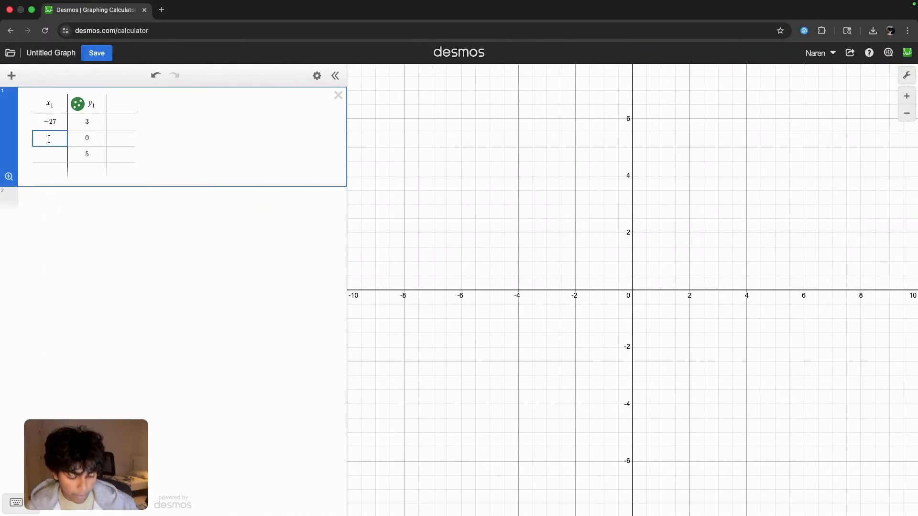
{"action": "type", "text": "-9"}
{"action": "left_click", "coordinate": [56, 152]}
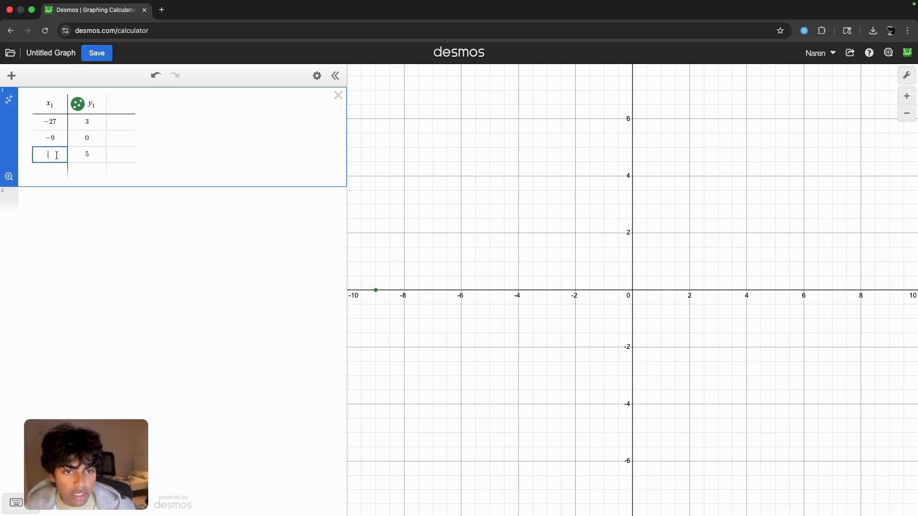
{"action": "type", "text": "21"}
- Enter the regression y₁ ~ f(x)/(x₁+3) in a new expression below the table, checking the denominator on the problem slide
{"action": "left_click", "coordinate": [54, 214]}
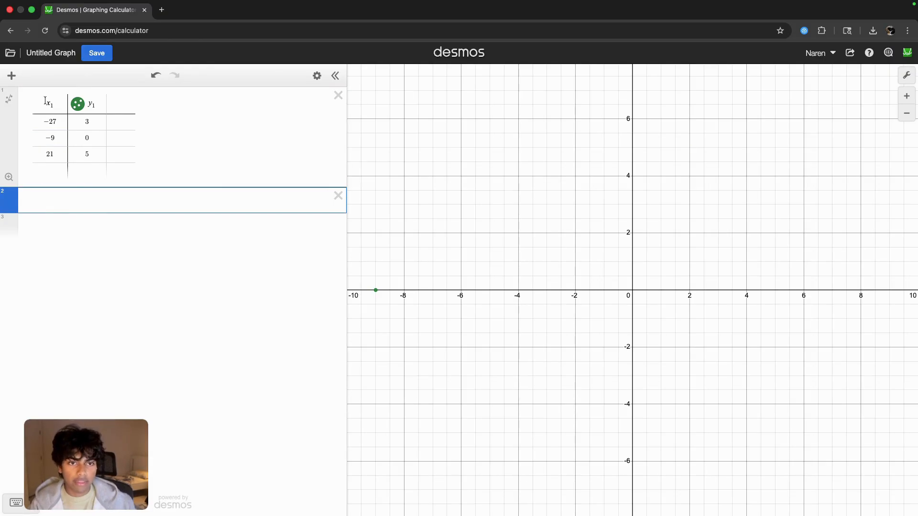
{"action": "type", "text": "y1"}
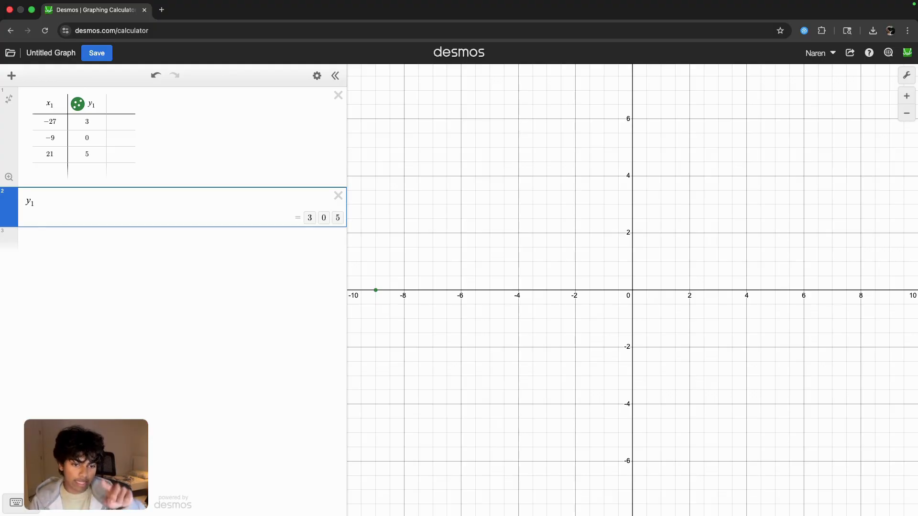
{"action": "type", "text": "~"}
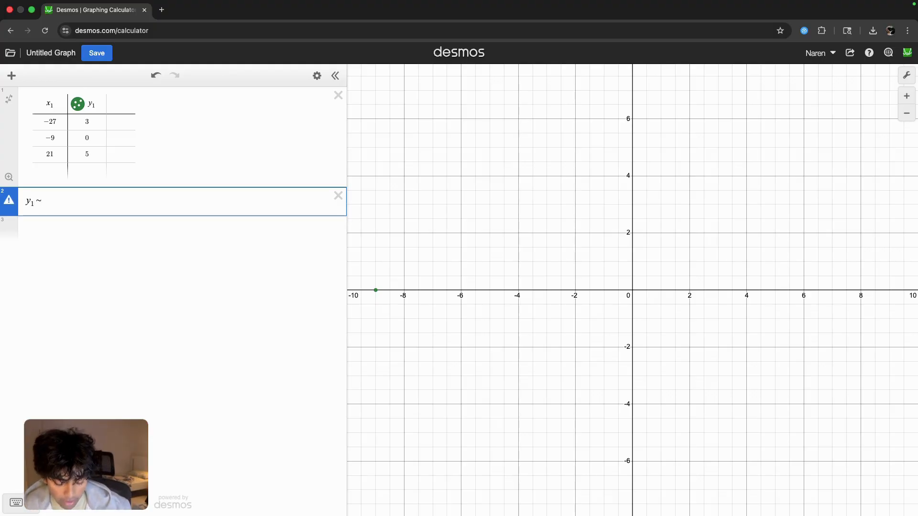
{"action": "type", "text": "f(x)"}
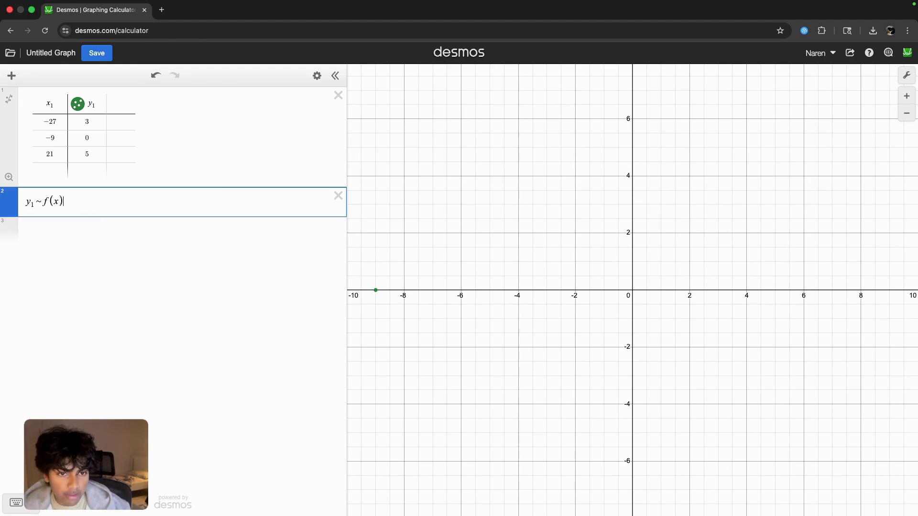
{"action": "type", "text": "/"}
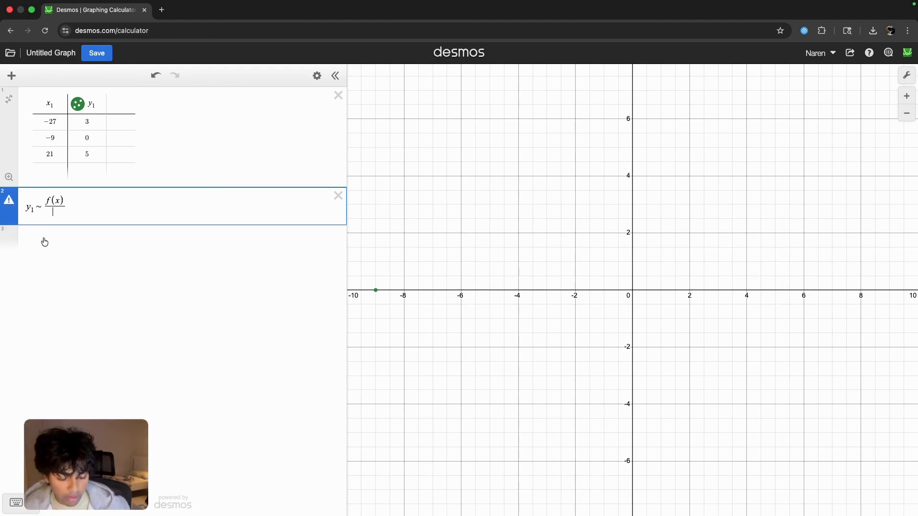
{"action": "key", "text": "ctrl+Left"}
{"action": "key", "text": "ctrl+Right"}
{"action": "key", "text": "ctrl+Right"}
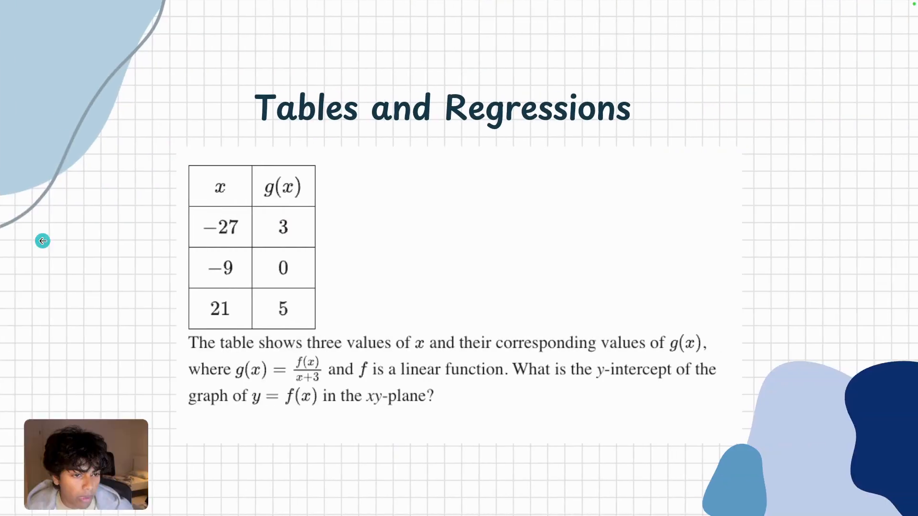
{"action": "key", "text": "ctrl+Left"}
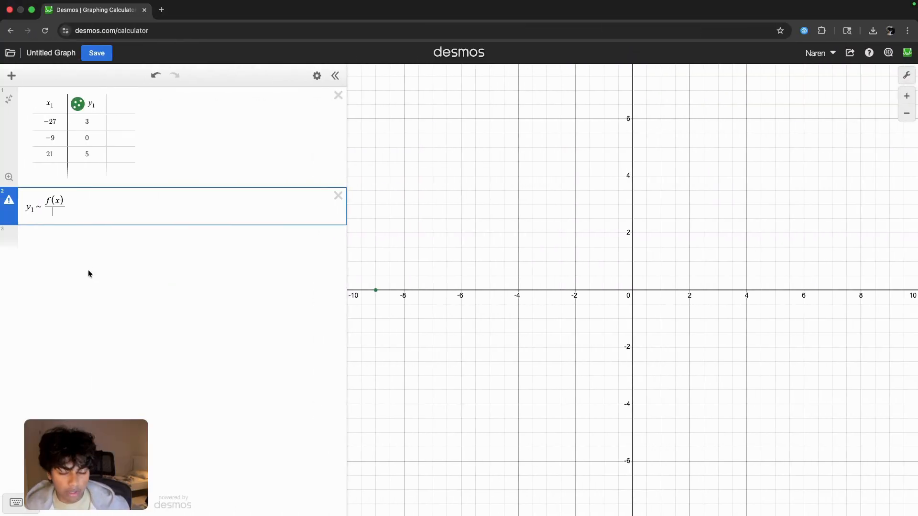
{"action": "type", "text": "x1+3"}
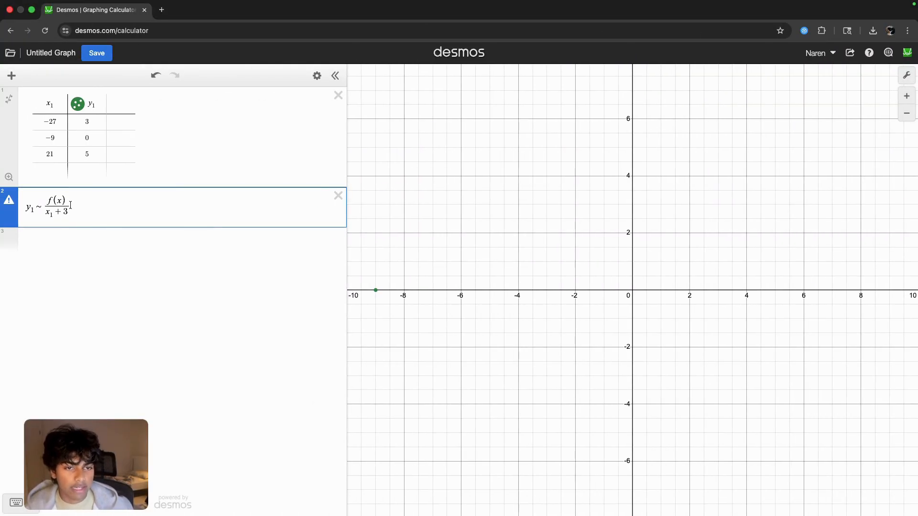
- Add the expression mx+b below the regression, and replace f(x) in the regression's numerator with mx₁+b
{"action": "left_click", "coordinate": [71, 240]}
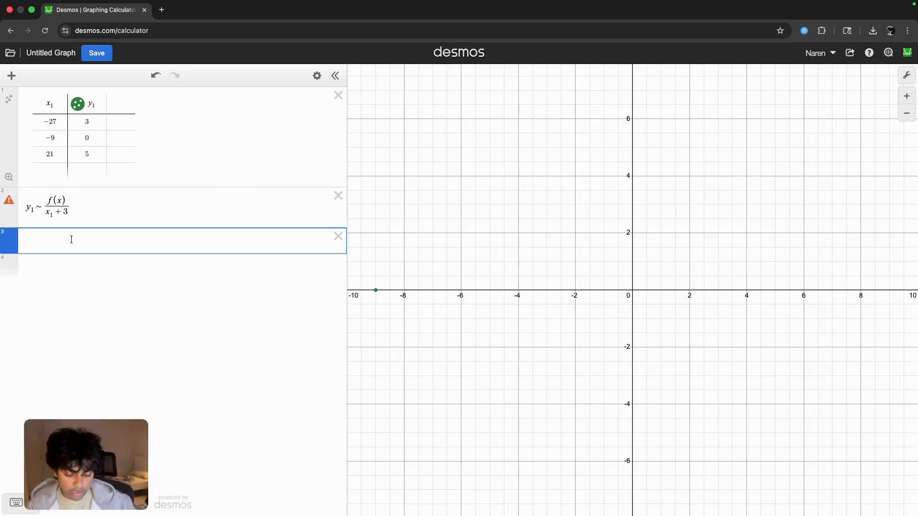
{"action": "type", "text": "mx+b"}
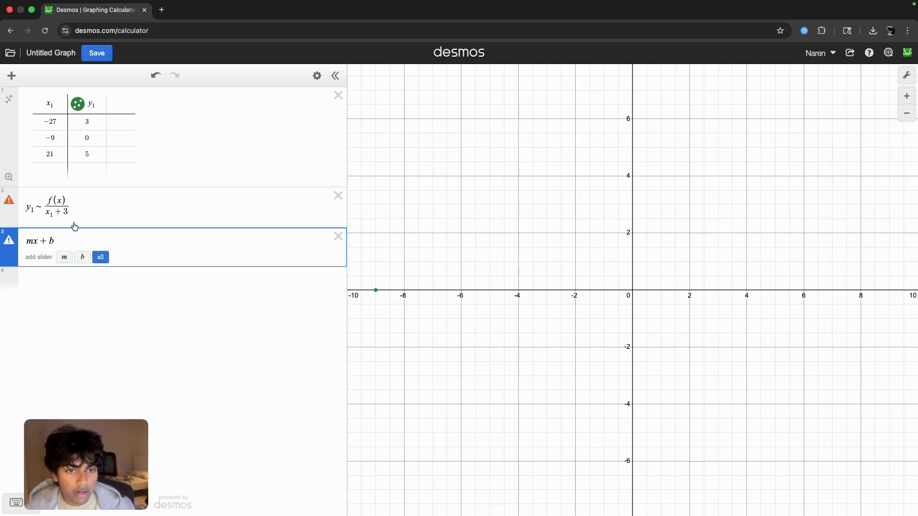
{"action": "left_click", "coordinate": [67, 201]}
{"action": "key", "text": "BackSpace"}
{"action": "key", "text": "BackSpace"}
{"action": "key", "text": "BackSpace"}
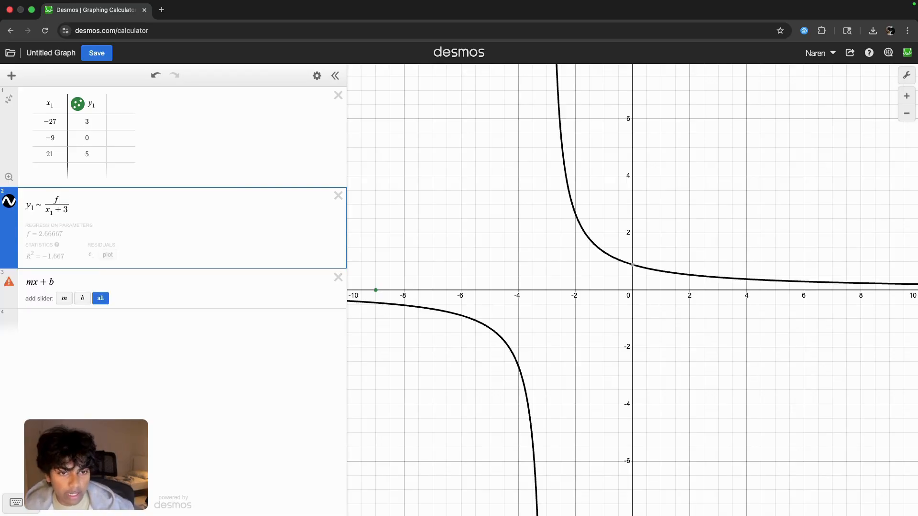
{"action": "key", "text": "BackSpace"}
{"action": "type", "text": "mx1 "}
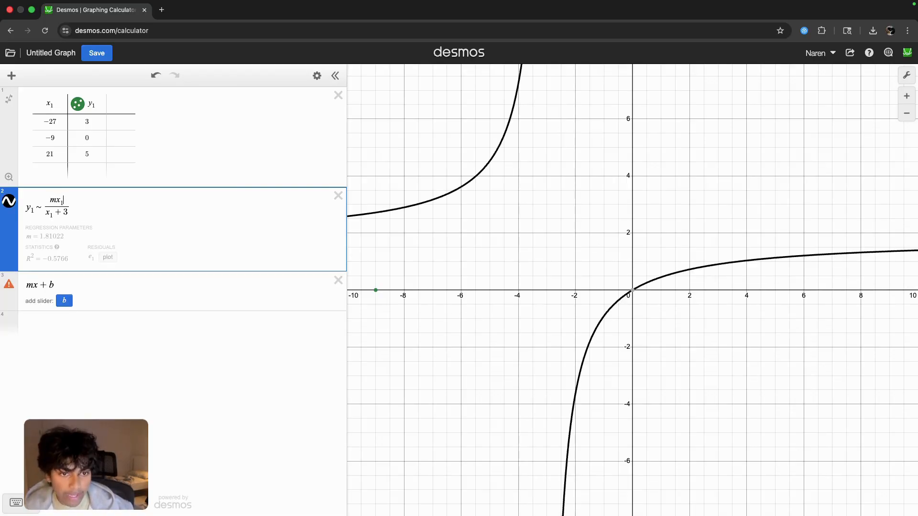
{"action": "type", "text": "+ b"}
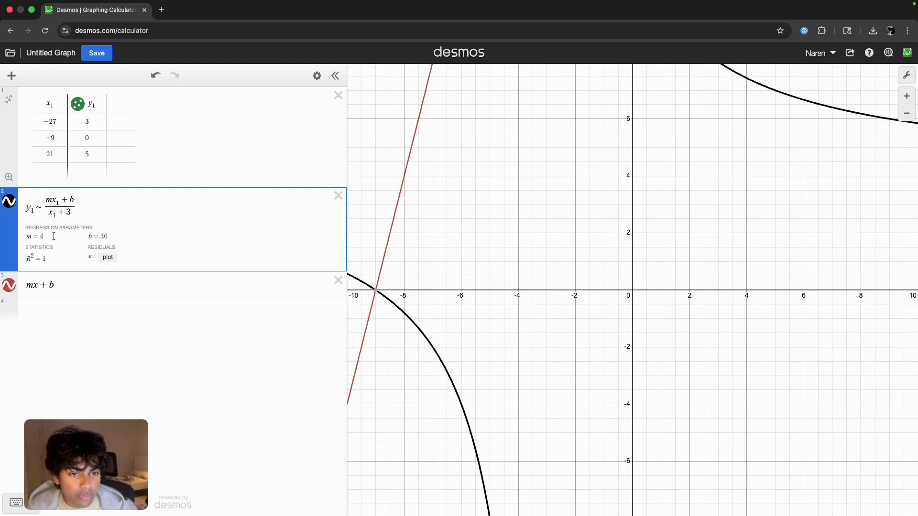
- Highlight the regression parameter b, and rewrite the mx+b expression as f(x)=mx+b
{"action": "left_click_drag", "start_coordinate": [34, 238], "coordinate": [123, 237]}
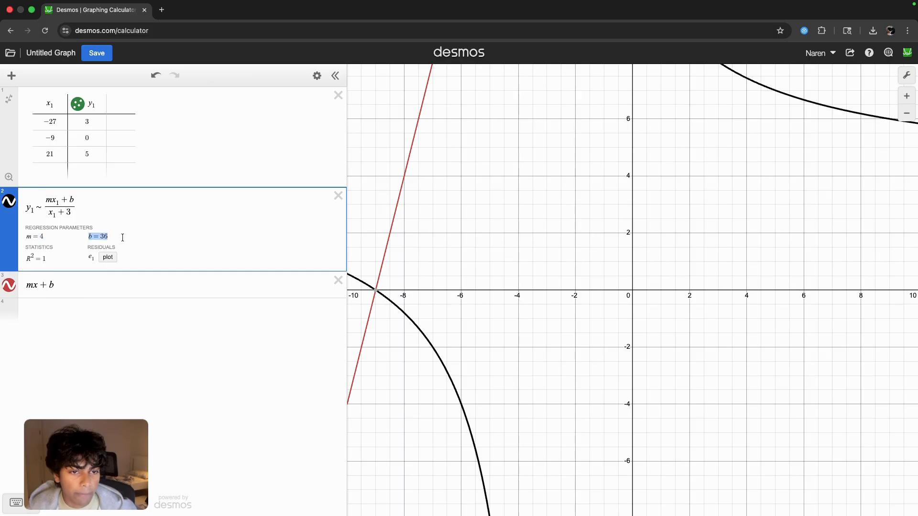
{"action": "left_click", "coordinate": [68, 284]}
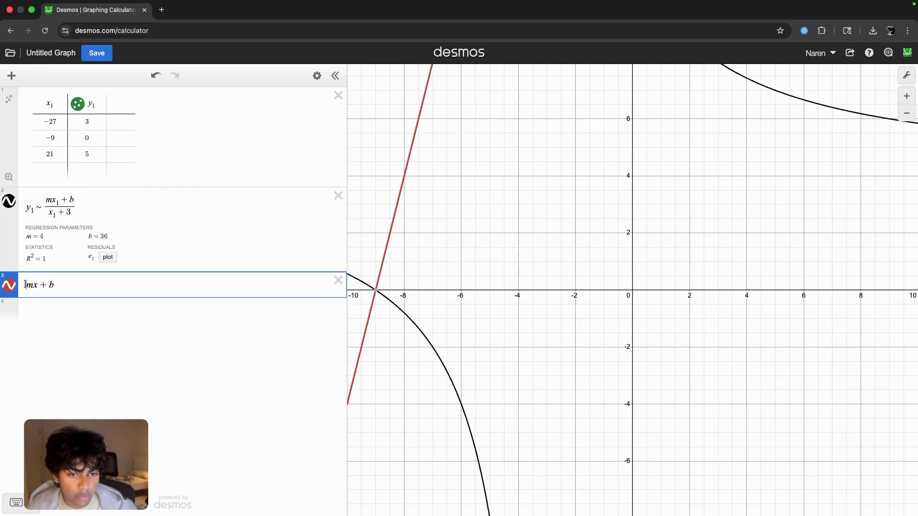
{"action": "left_click", "coordinate": [26, 285]}
{"action": "type", "text": "f(x)+"}
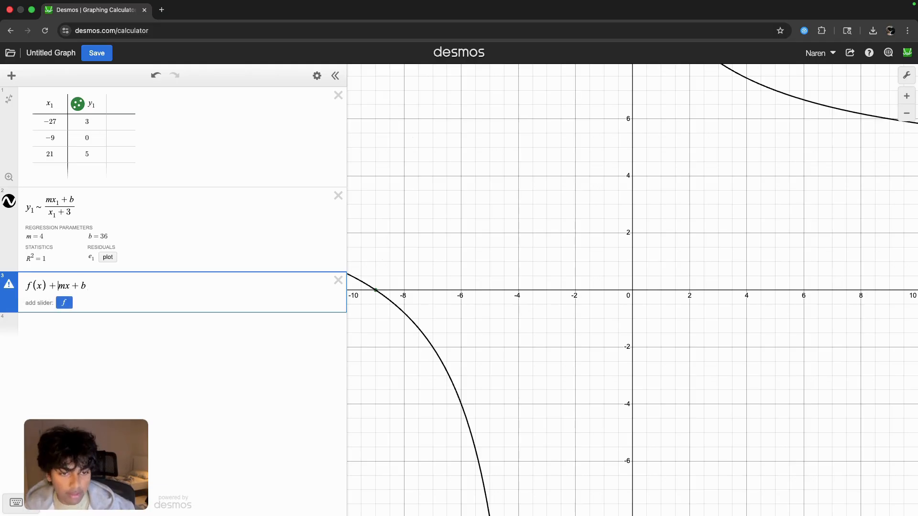
{"action": "key", "text": "BackSpace"}
{"action": "type", "text": "="}
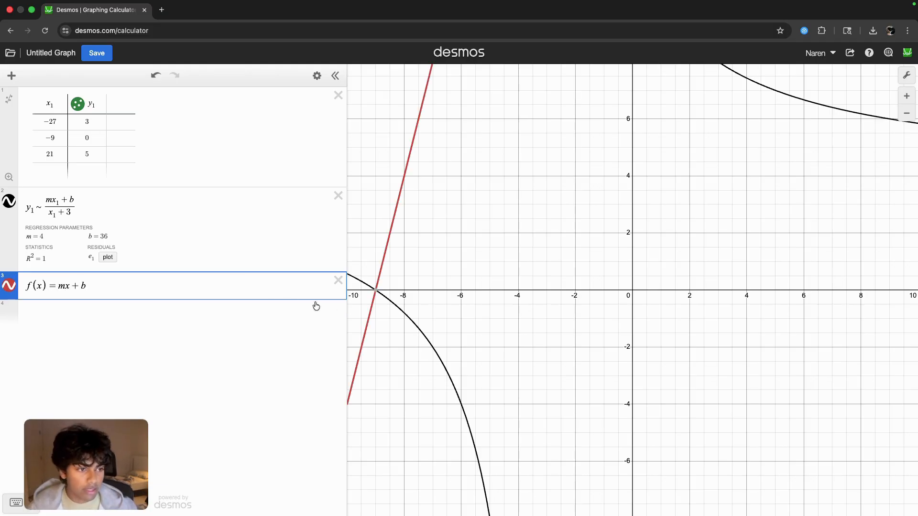
- Reread the question on the problem slide and examine the y-intercept of the red f(x) line on the zoomed-out graph
{"action": "key", "text": "ctrl+Left"}
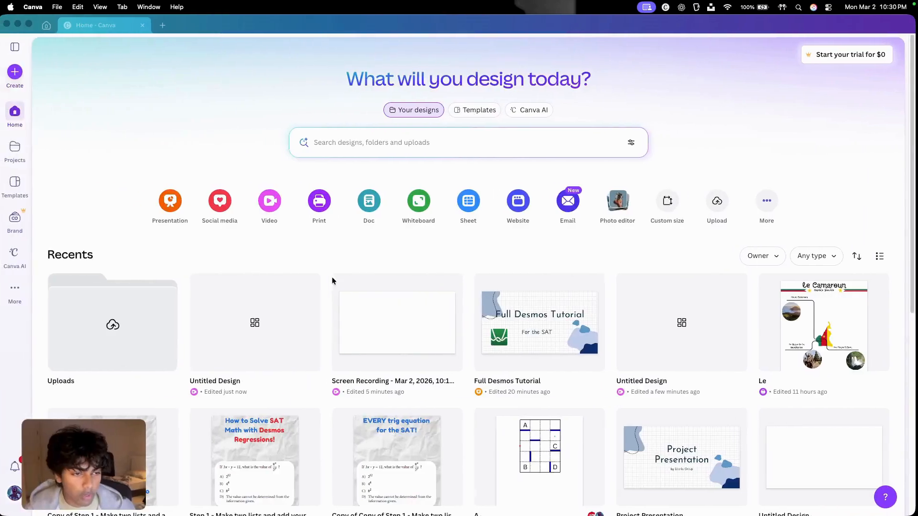
{"action": "key", "text": "ctrl+Right"}
{"action": "key", "text": "ctrl+Right"}
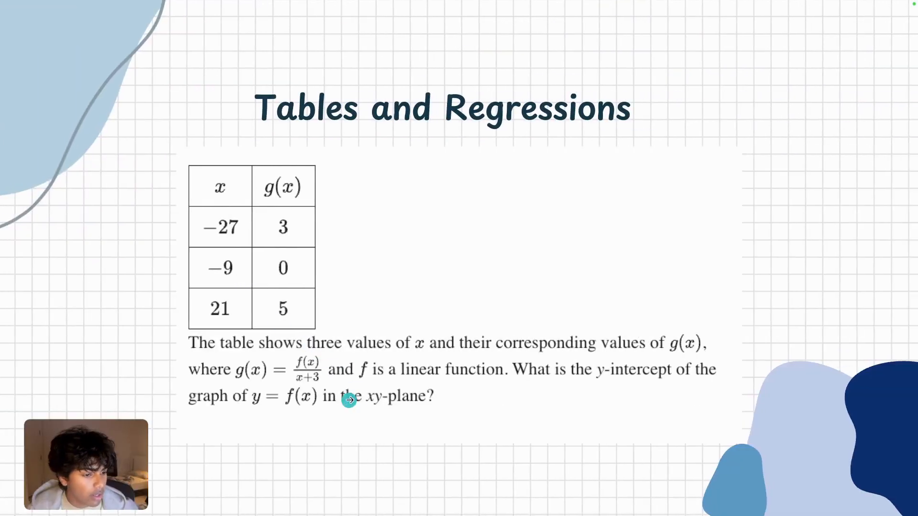
{"action": "key", "text": "ctrl+Left"}
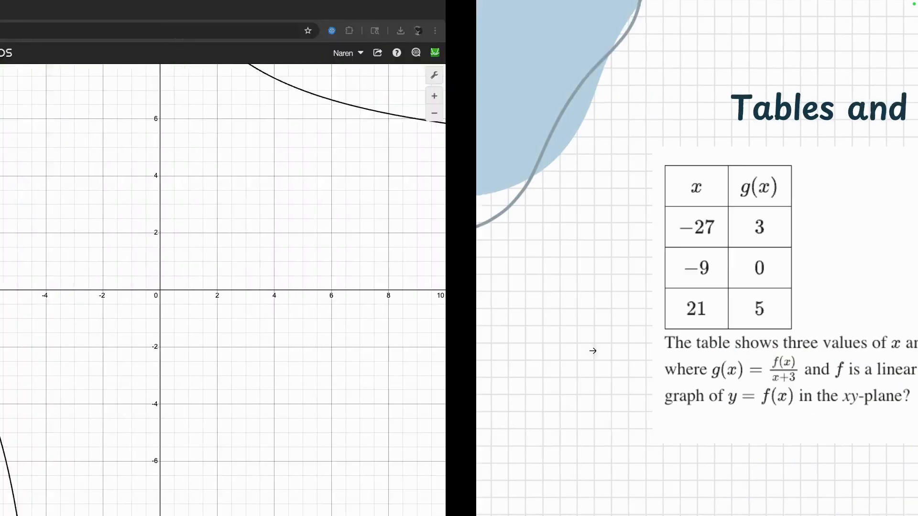
{"action": "scroll", "coordinate": [510, 227], "scroll_direction": "down", "scroll_amount": 10}
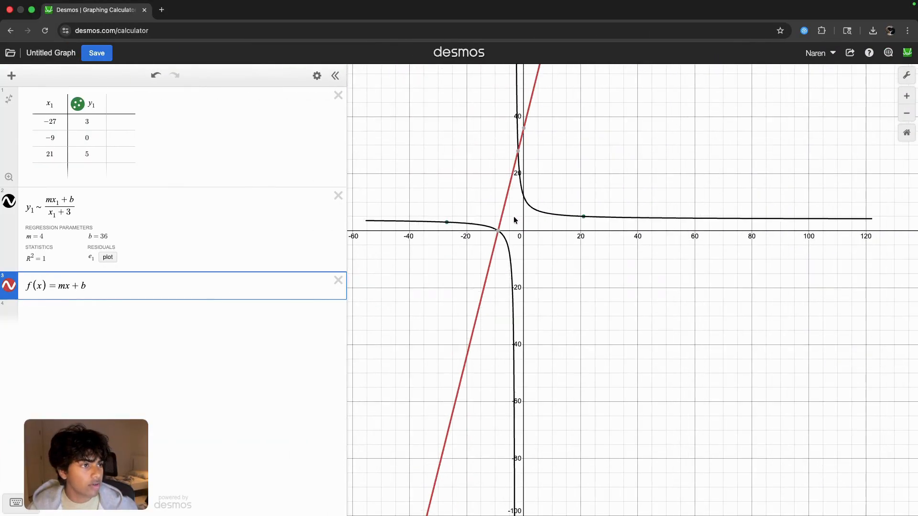
{"action": "left_click", "coordinate": [525, 129]}
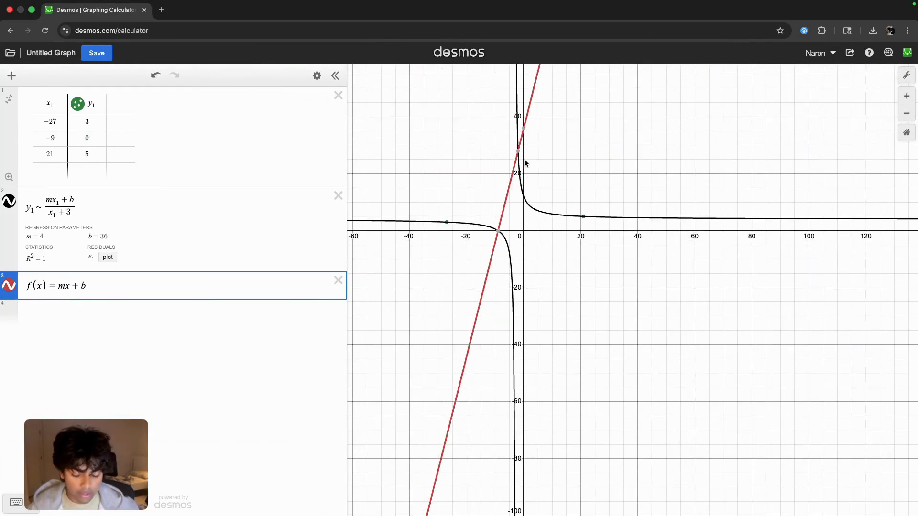
{"action": "key", "text": "ctrl+Right"}
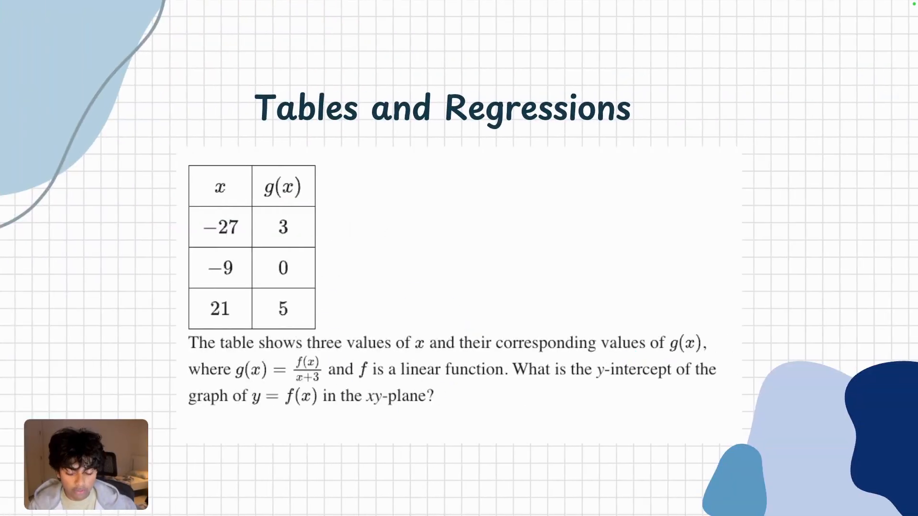
{"action": "key", "text": "ctrl+Left"}
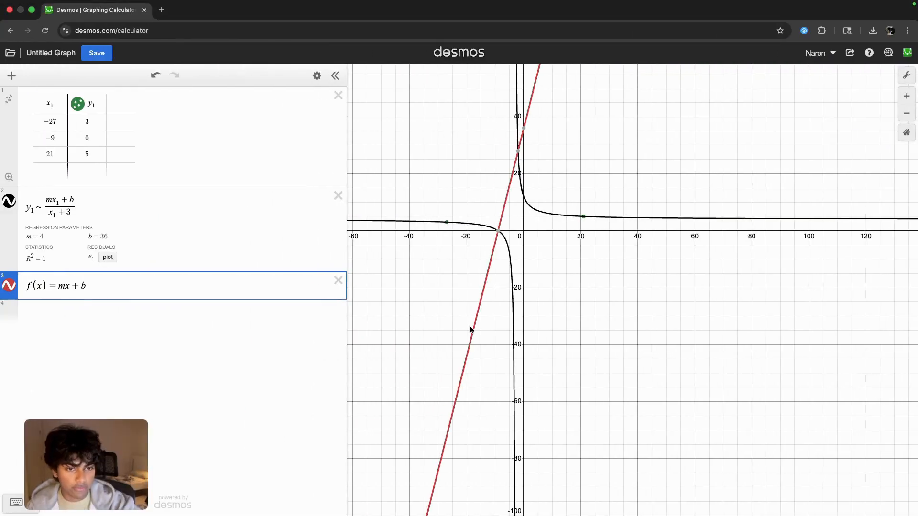
- Advance the slides to the thrown-ball problem, and clear the previous table, regression and f(x) expression from Desmos
{"action": "key", "text": "ctrl+Right"}
{"action": "left_click", "coordinate": [470, 326]}
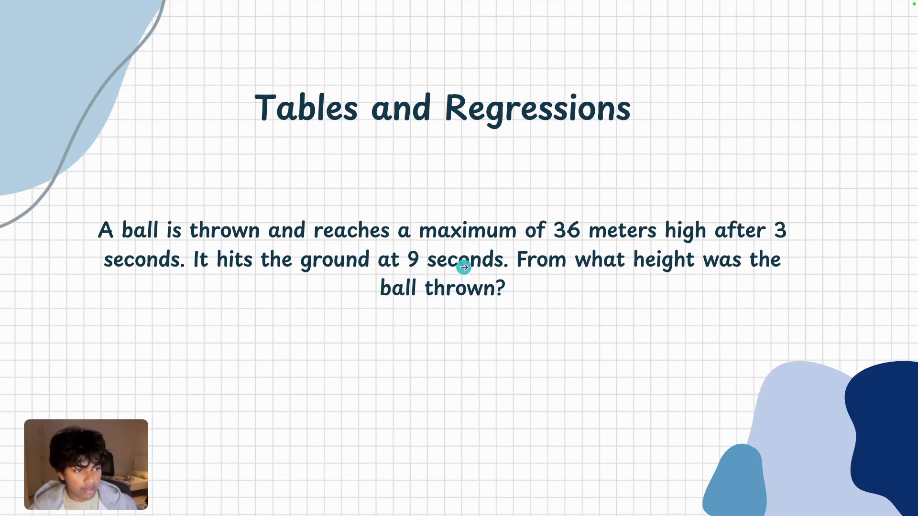
{"action": "key", "text": "ctrl+Left"}
{"action": "left_click", "coordinate": [337, 97]}
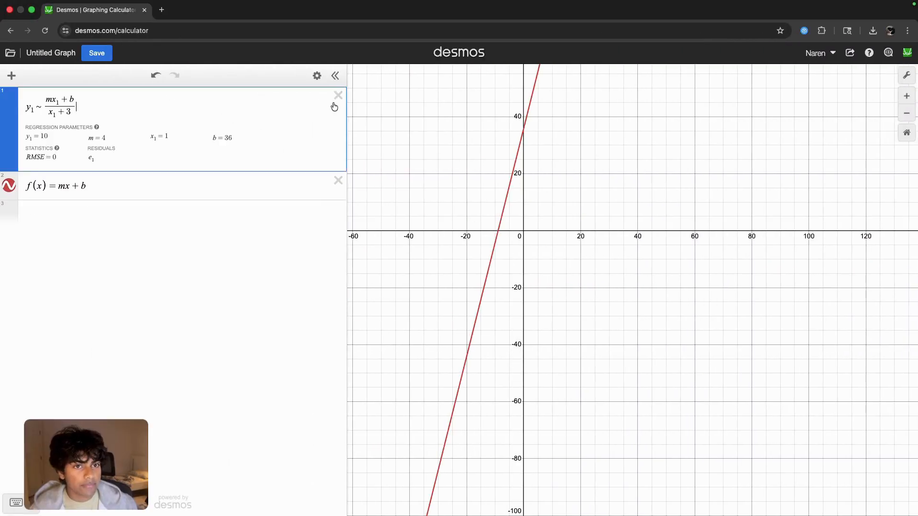
{"action": "left_click", "coordinate": [336, 97]}
{"action": "left_click", "coordinate": [337, 97]}
- Insert a table and fill its first two rows with x₁ = 36, y₁ = 3 and x₁ = 0, y₁ = 9
{"action": "left_click", "coordinate": [11, 76]}
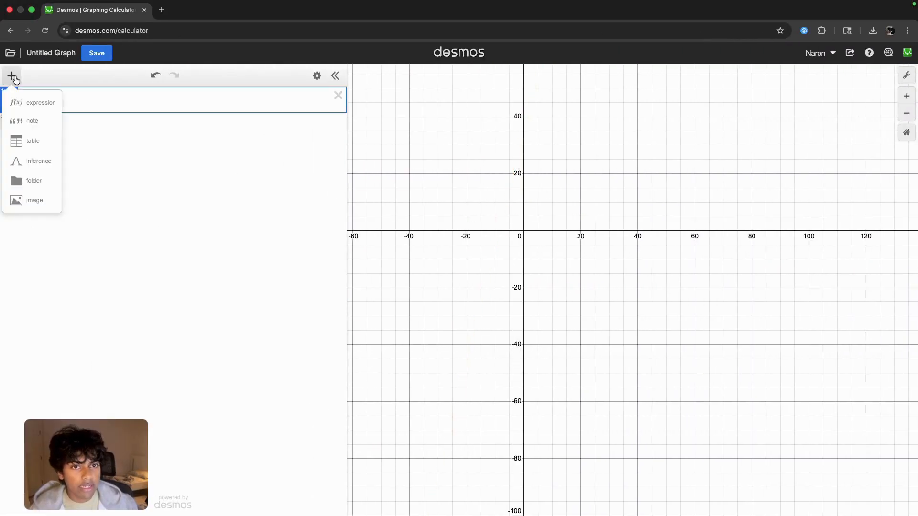
{"action": "left_click", "coordinate": [37, 141]}
{"action": "type", "text": "36"}
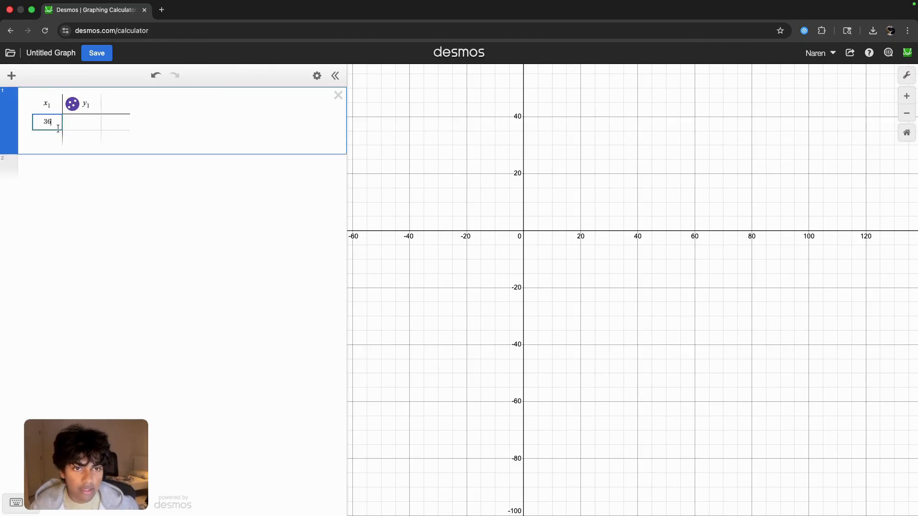
{"action": "left_click", "coordinate": [63, 125]}
{"action": "type", "text": "3"}
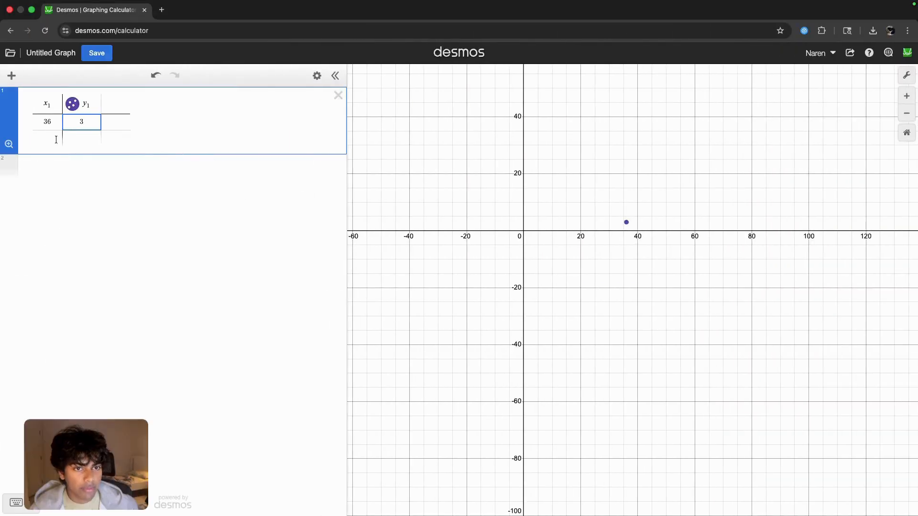
{"action": "left_click", "coordinate": [56, 139]}
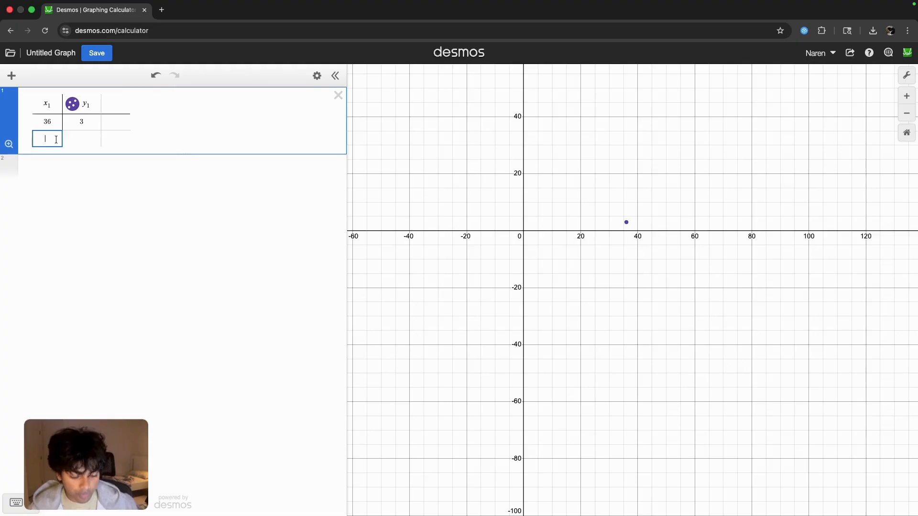
{"action": "type", "text": "0"}
{"action": "key", "text": "Tab"}
{"action": "type", "text": "9"}
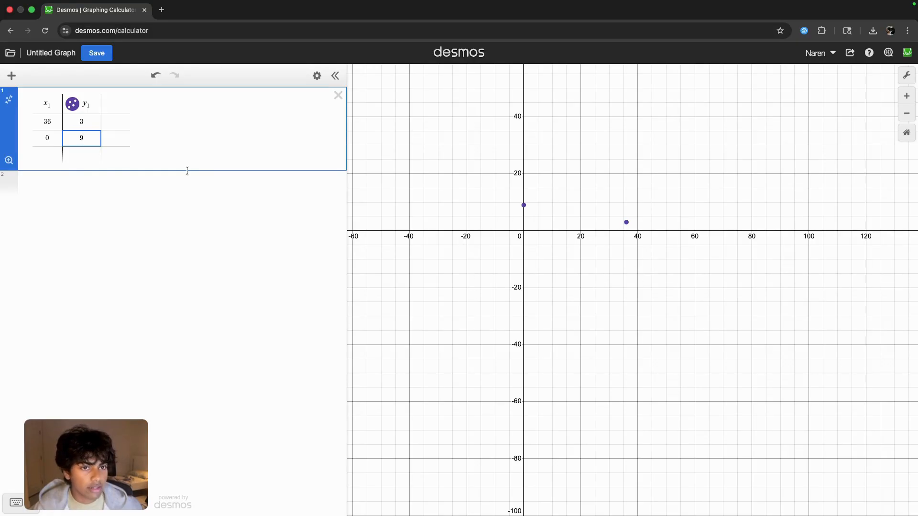
- Correct the table's first row to x₁ = 3 and y₁ = 36
{"action": "scroll", "coordinate": [537, 215], "scroll_direction": "down", "scroll_amount": 1}
{"action": "scroll", "coordinate": [406, 206], "scroll_direction": "up", "scroll_amount": 2}
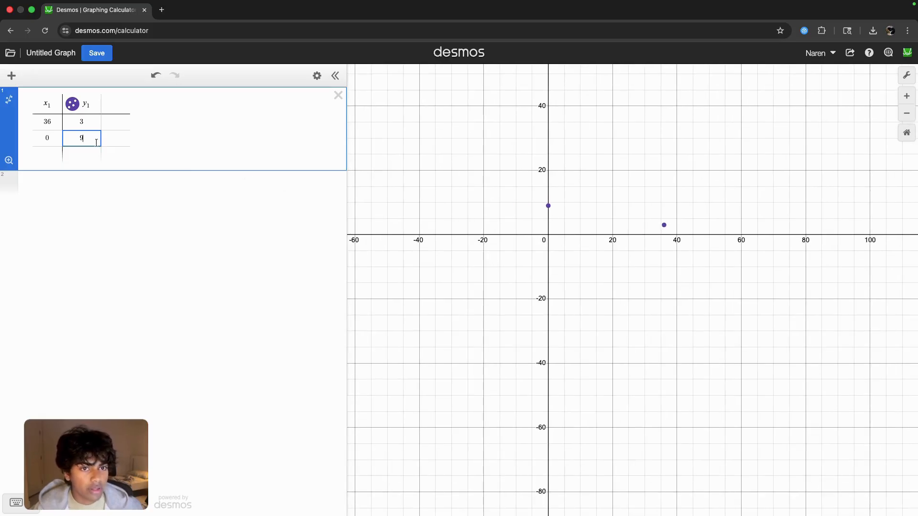
{"action": "double_click", "coordinate": [73, 120]}
{"action": "type", "text": "36"}
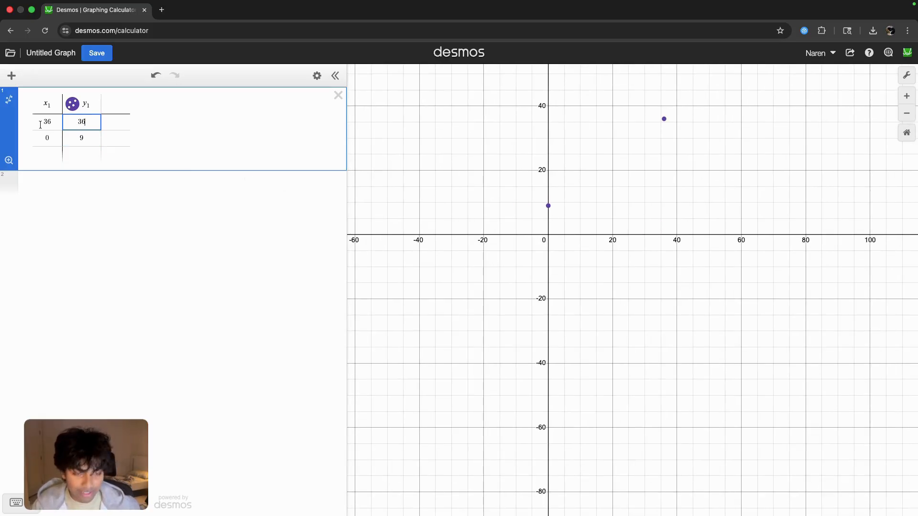
{"action": "left_click", "coordinate": [50, 123]}
{"action": "key", "text": "BackSpace"}
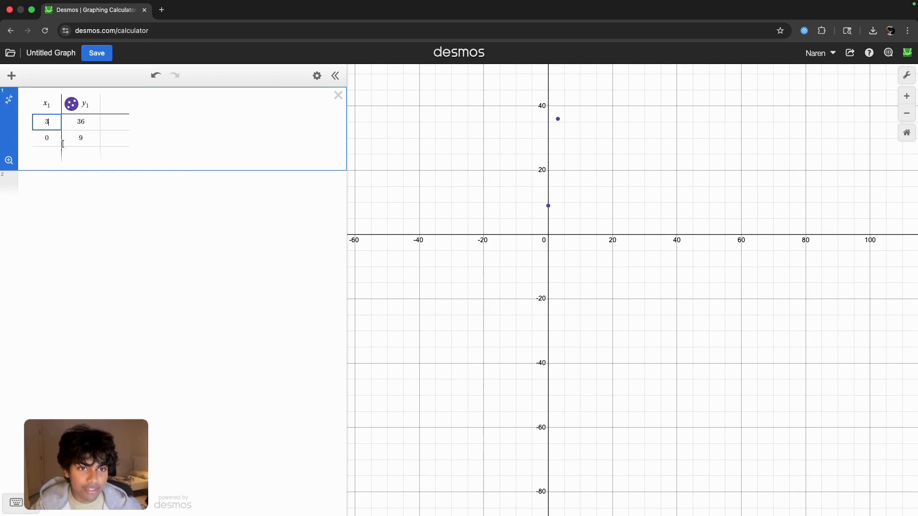
- Correct the table's second row to x₁ = 9 and y₁ = 0
{"action": "left_click", "coordinate": [65, 141]}
{"action": "key", "text": "BackSpace"}
{"action": "type", "text": "0"}
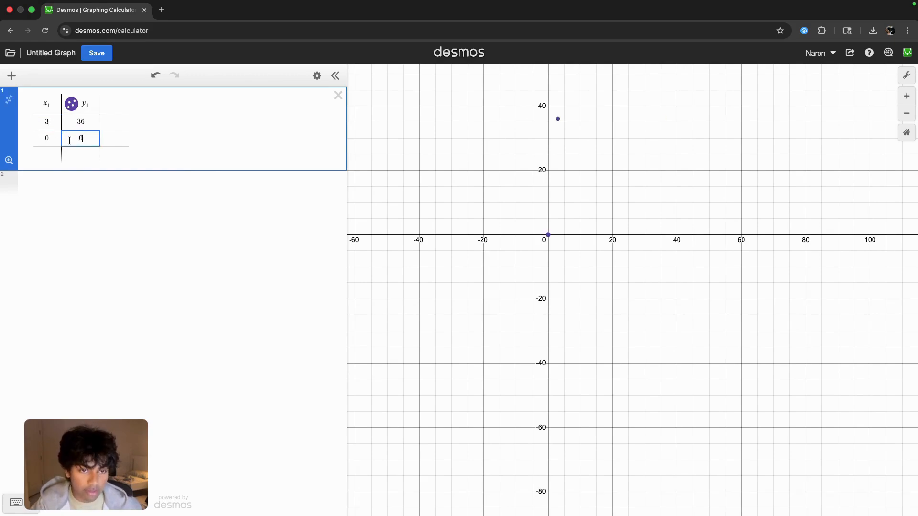
{"action": "left_click", "coordinate": [54, 137]}
{"action": "key", "text": "BackSpace"}
{"action": "type", "text": "9"}
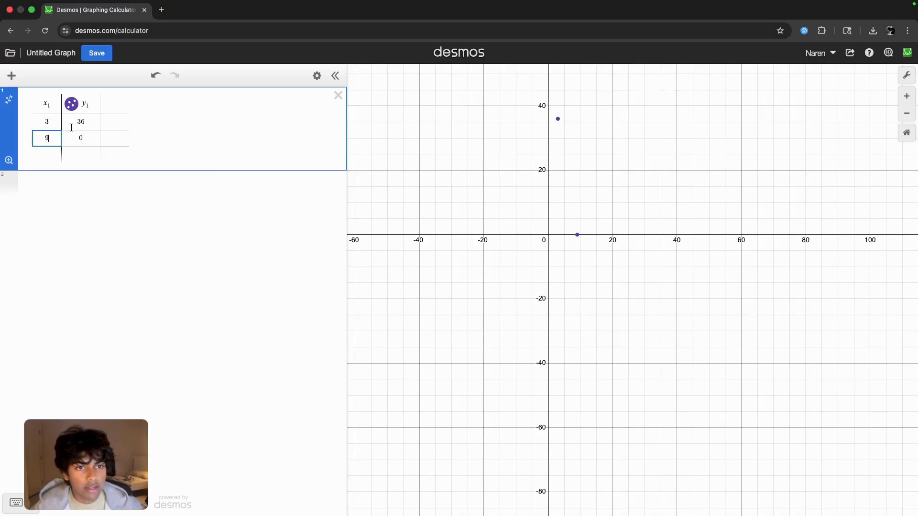
- Add a third table row with x₁ = −3 and y₁ = 0 as the mirrored zero of the parabola
{"action": "left_click", "coordinate": [48, 122]}
{"action": "left_click", "coordinate": [54, 135]}
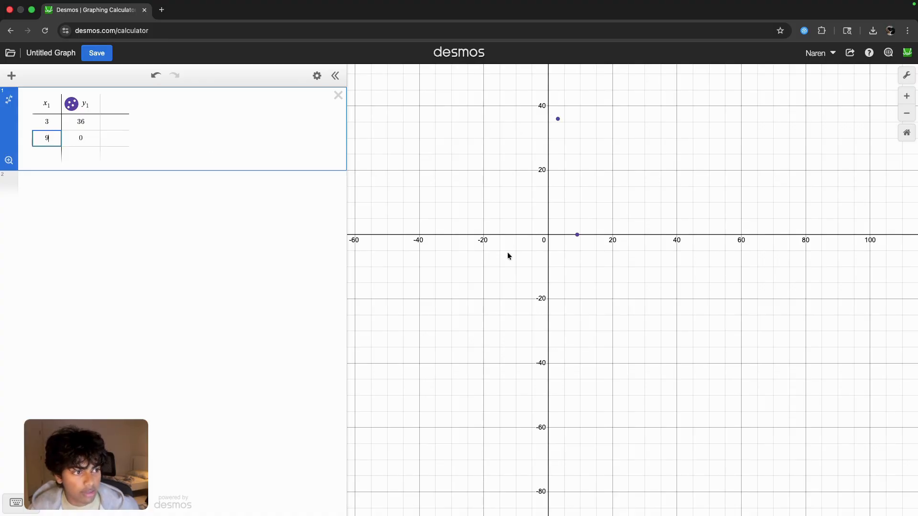
{"action": "left_click", "coordinate": [58, 120]}
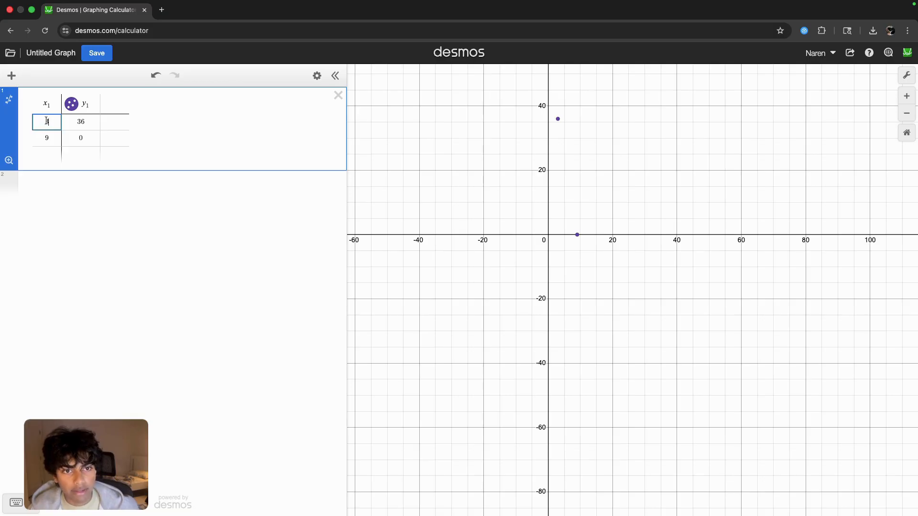
{"action": "left_click", "coordinate": [44, 155]}
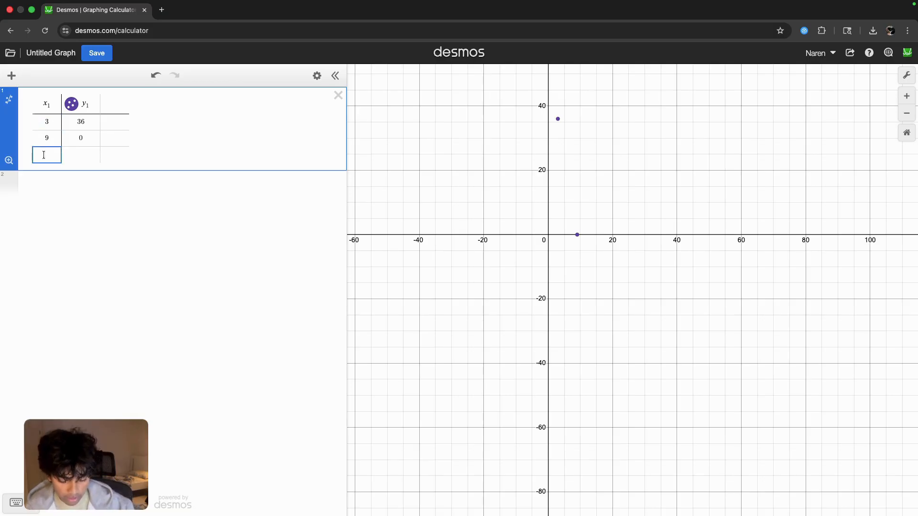
{"action": "type", "text": "-3"}
{"action": "left_click", "coordinate": [86, 156]}
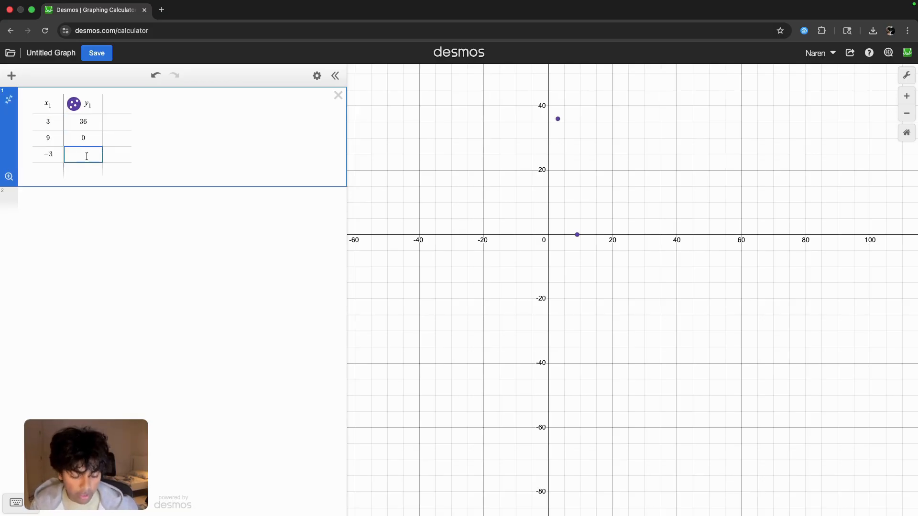
{"action": "type", "text": "0"}
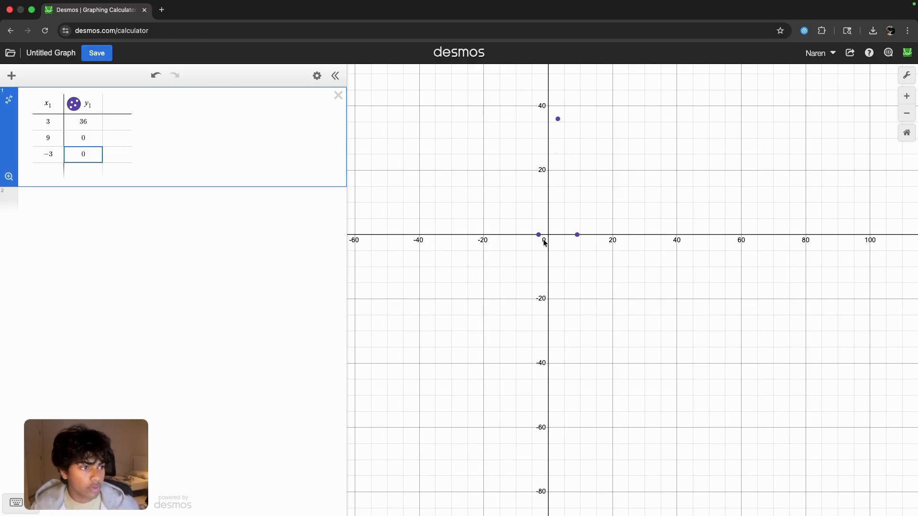
- Enter the quadratic regression y₁ ~ ax₁² + bx₁ + c in a new expression below the table
{"action": "left_click", "coordinate": [71, 200]}
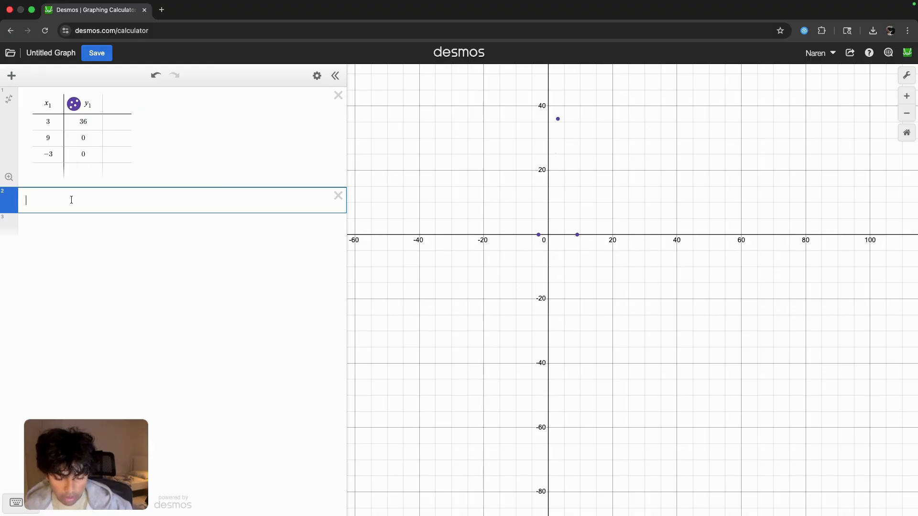
{"action": "type", "text": "y1"}
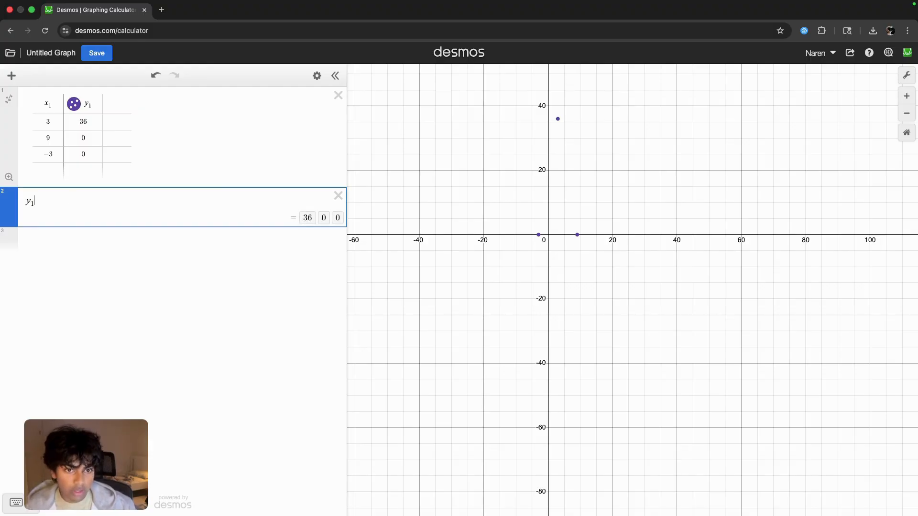
{"action": "type", "text": "~ax1^2"}
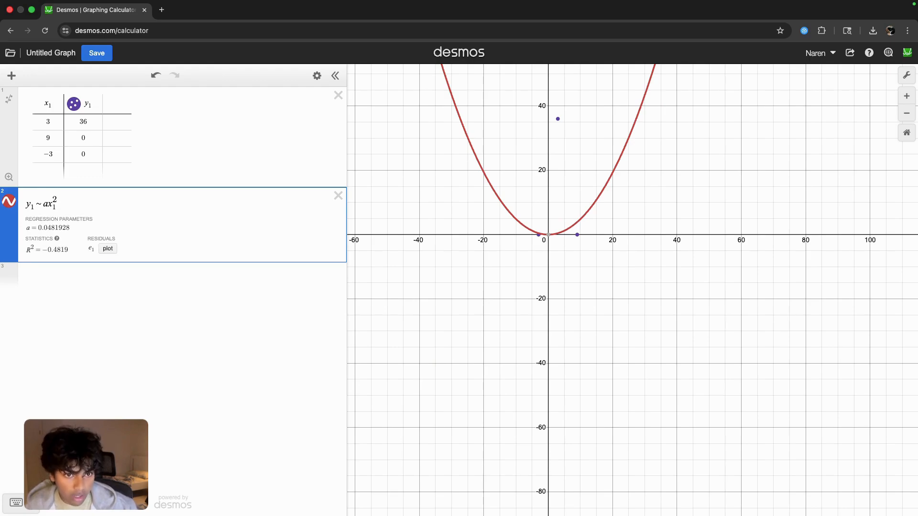
{"action": "type", "text": "+bx1"}
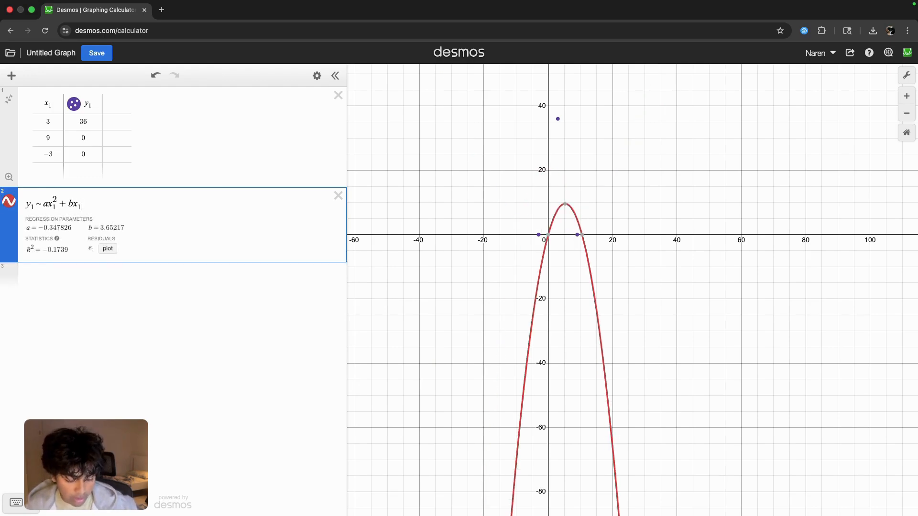
{"action": "type", "text": "+c"}
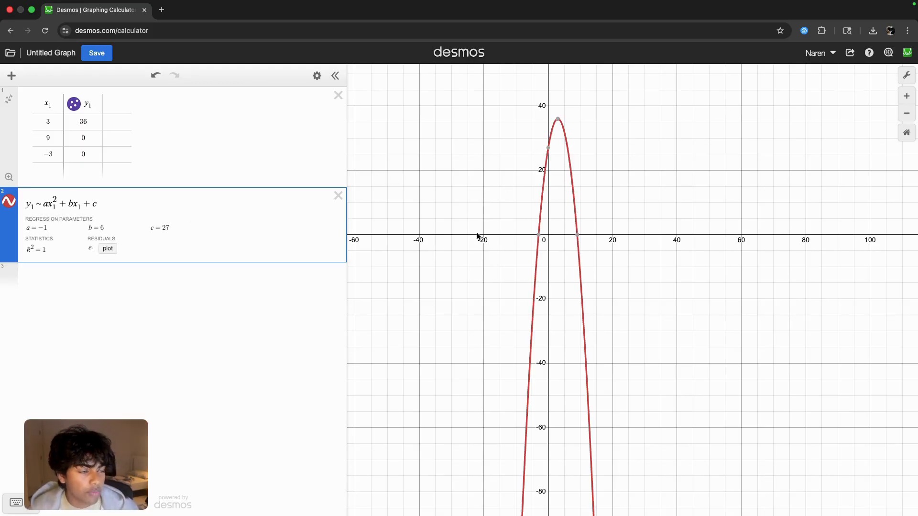
{"action": "key", "text": "BackSpace"}
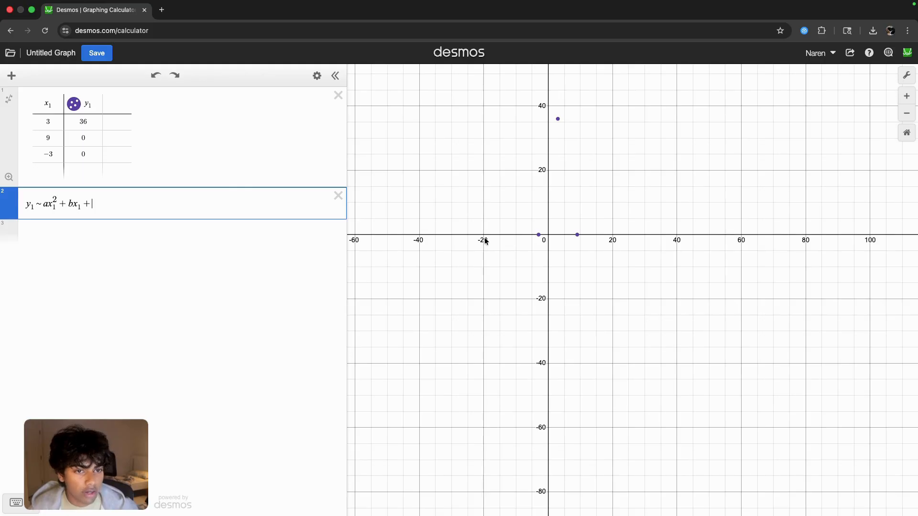
{"action": "type", "text": "c"}
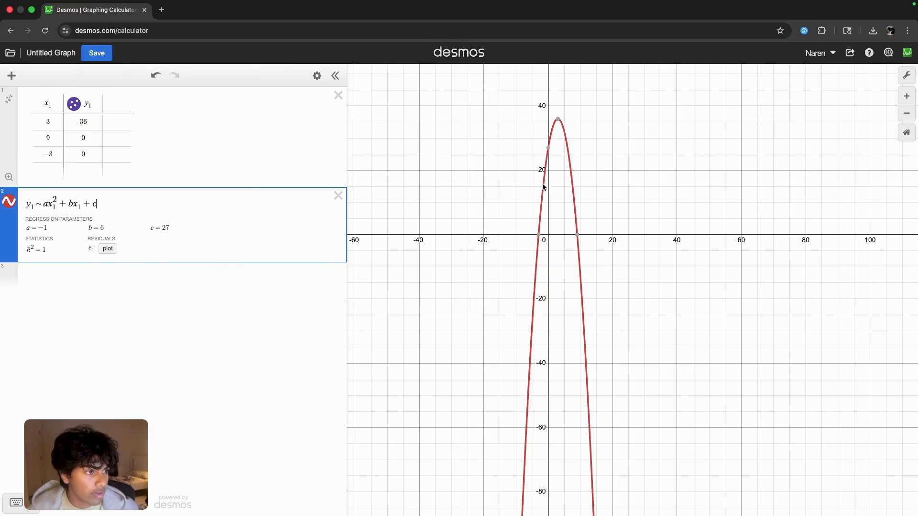
- Examine the parabola's y-intercept on the graph, and highlight the x₁ and y₁ entries of the table's third row
{"action": "left_click", "coordinate": [548, 152]}
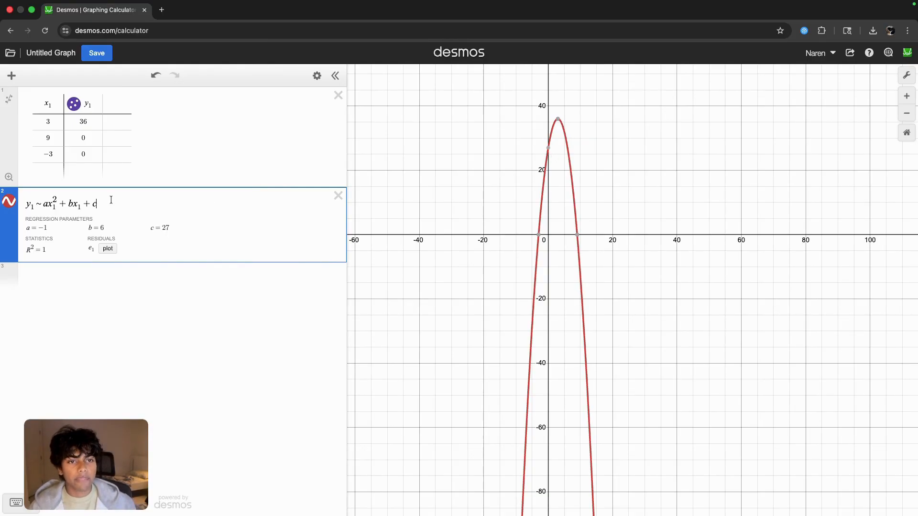
{"action": "double_click", "coordinate": [51, 153]}
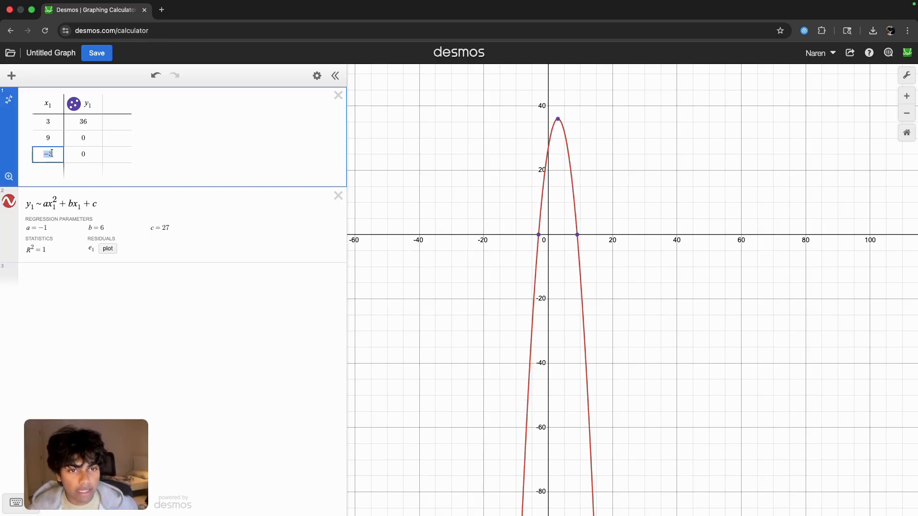
{"action": "double_click", "coordinate": [91, 155]}
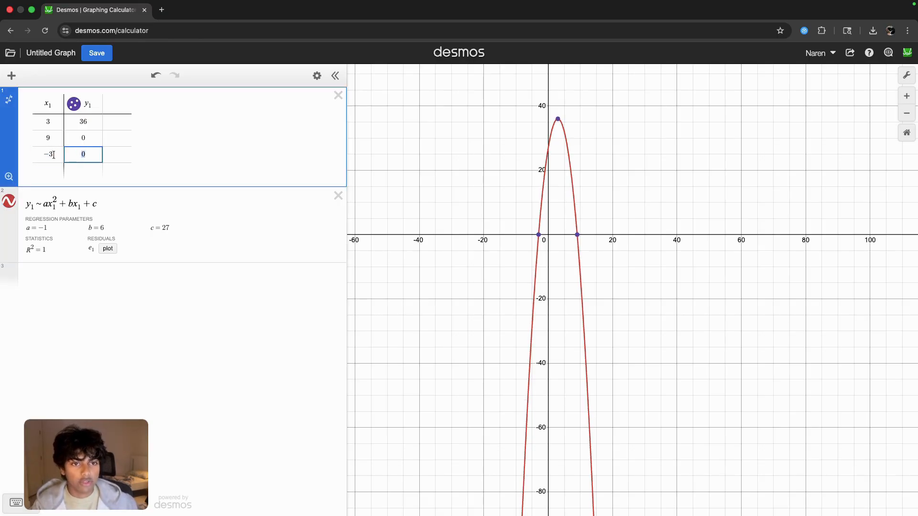
{"action": "left_click", "coordinate": [54, 155]}
{"action": "left_click_drag", "start_coordinate": [53, 155], "coordinate": [37, 155]}
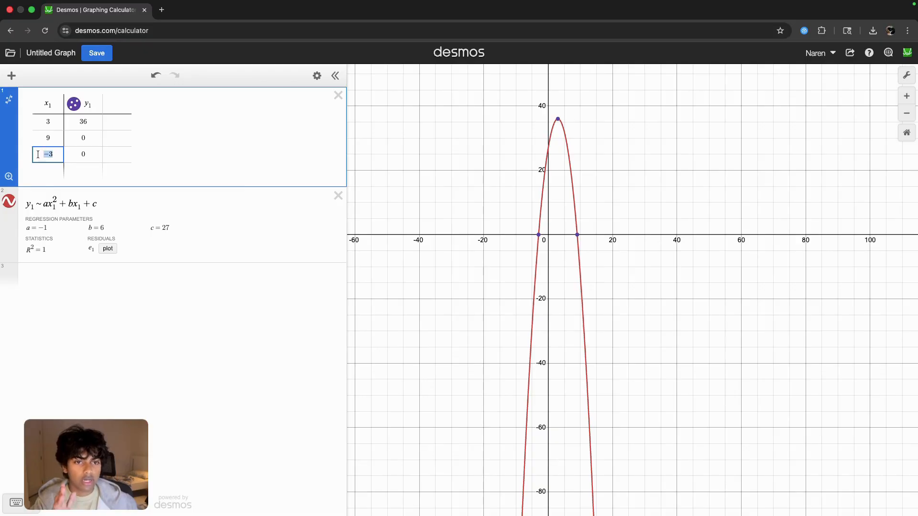
{"action": "left_click", "coordinate": [70, 155]}
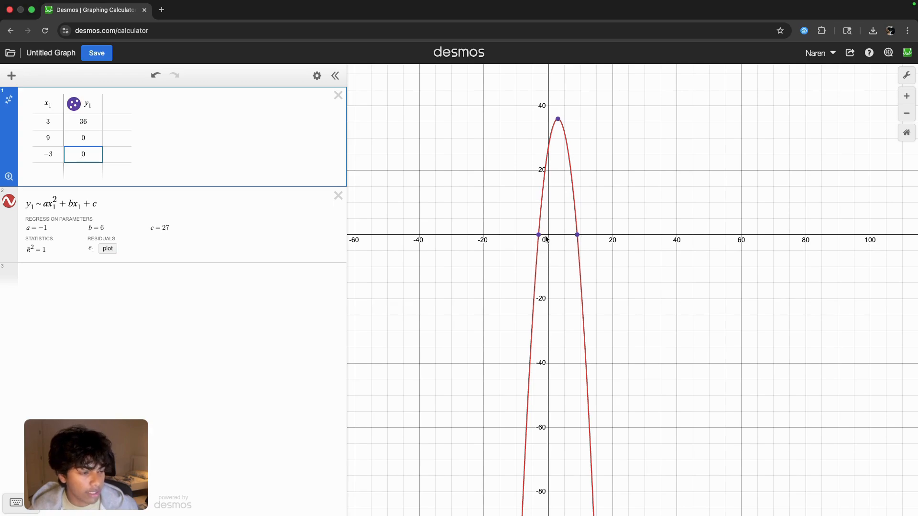
- Advance the slides to the f(x) = aˣ + b problem, and clear the table and quadratic regression from Desmos
{"action": "key", "text": "ctrl+Right"}
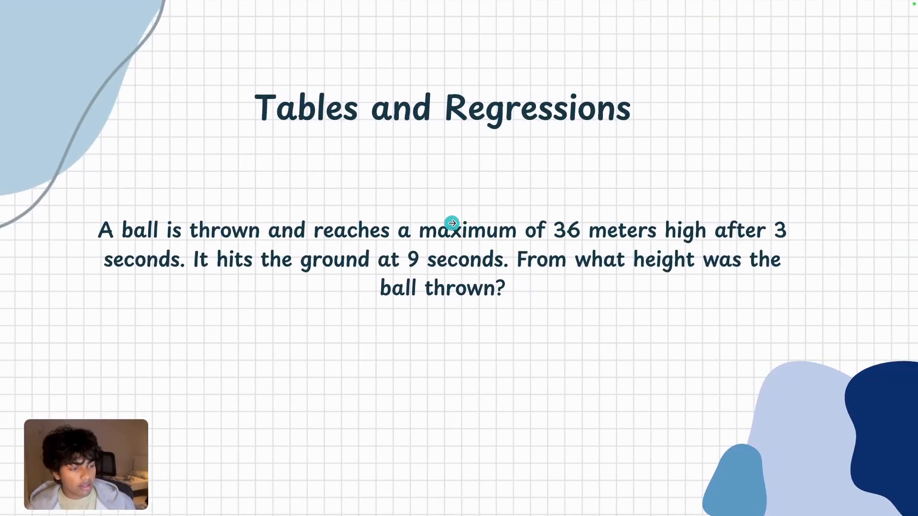
{"action": "left_click", "coordinate": [452, 223]}
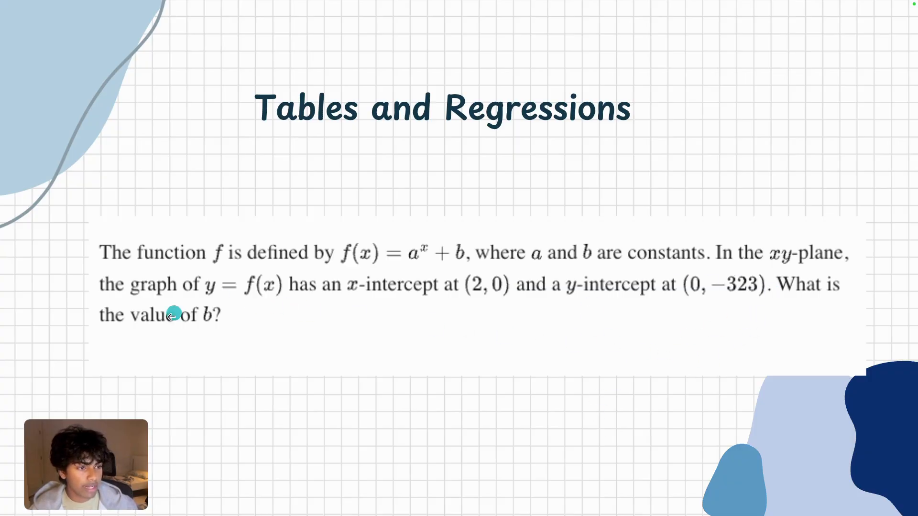
{"action": "key", "text": "ctrl+Left"}
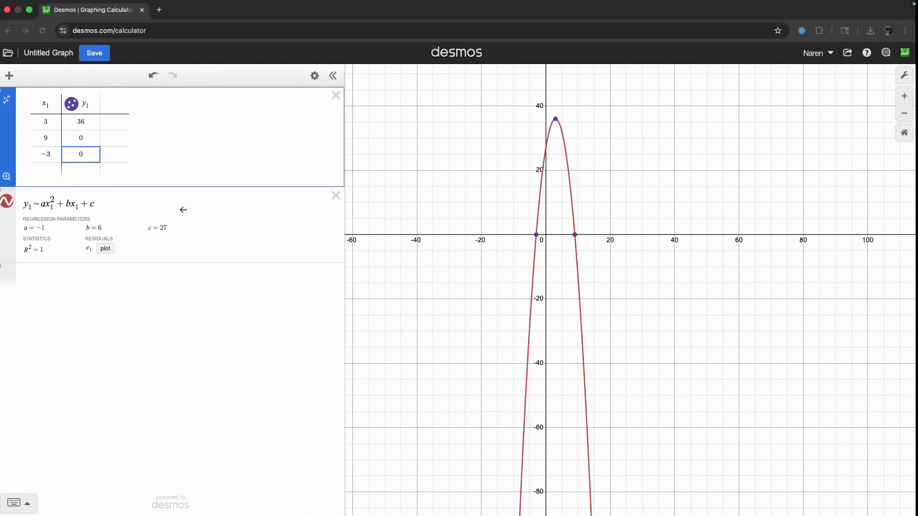
{"action": "left_click", "coordinate": [347, 93]}
{"action": "left_click", "coordinate": [338, 95]}
{"action": "left_click", "coordinate": [338, 95]}
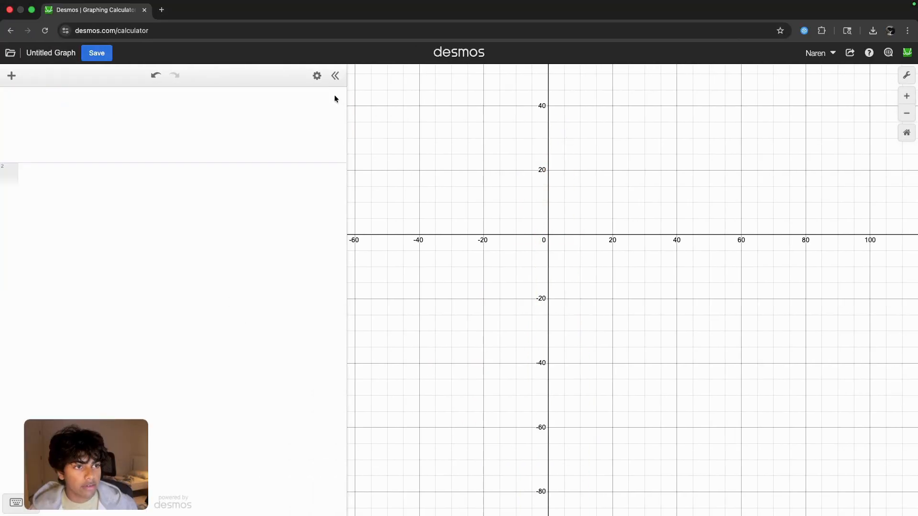
- Add a table and enter the x-intercept from the slide as its first row, x₁ = 2 and y₁ = 0
{"action": "left_click", "coordinate": [11, 76]}
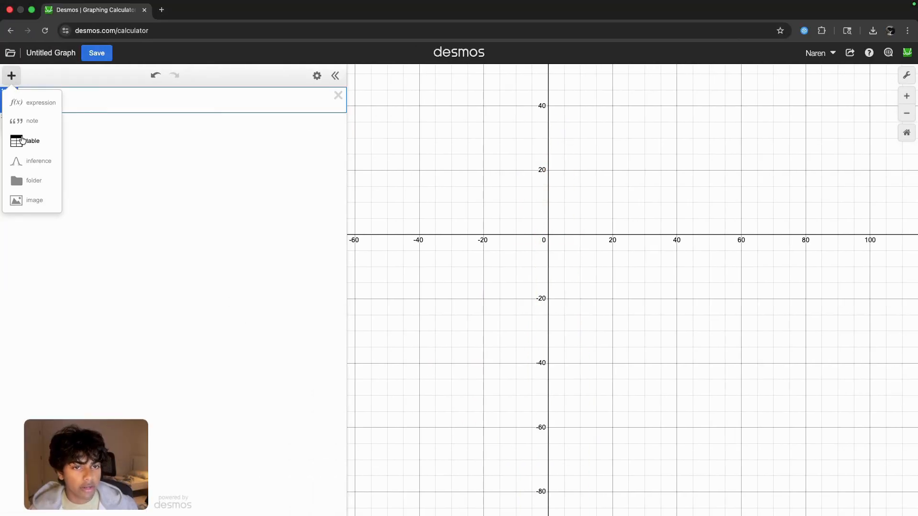
{"action": "key", "text": "ctrl+Right"}
{"action": "key", "text": "ctrl+Left"}
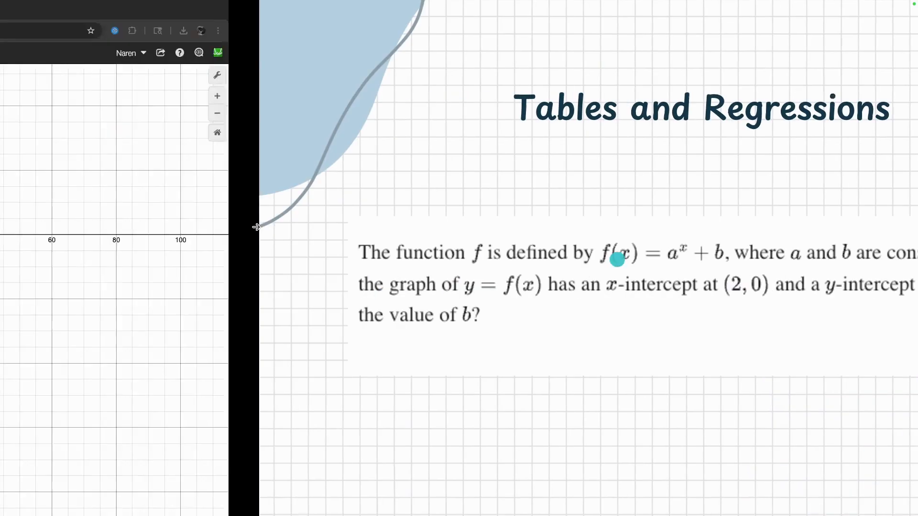
{"action": "left_click", "coordinate": [78, 122]}
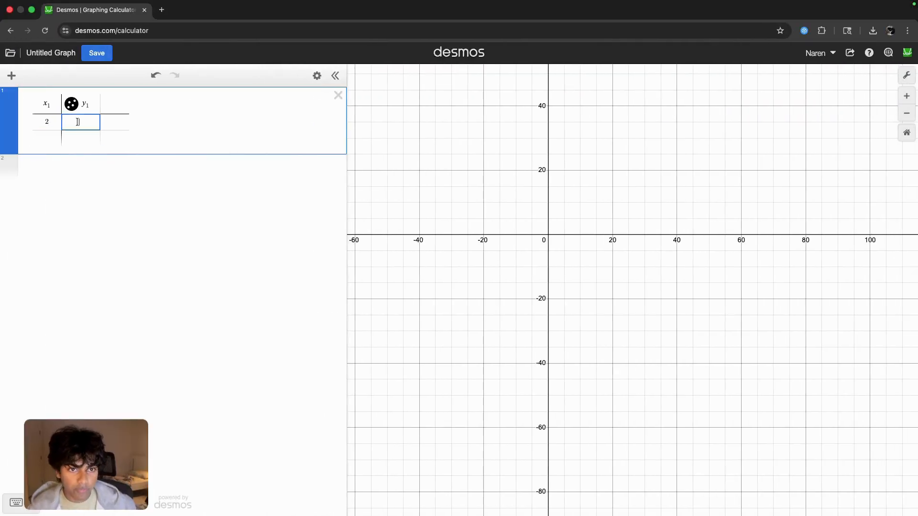
{"action": "type", "text": "-0"}
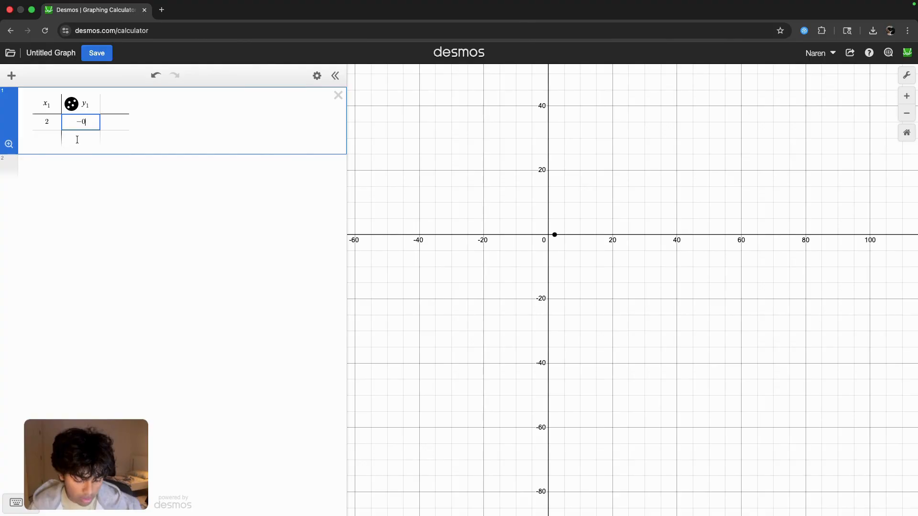
{"action": "key", "text": "BackSpace"}
{"action": "key", "text": "BackSpace"}
{"action": "type", "text": "0"}
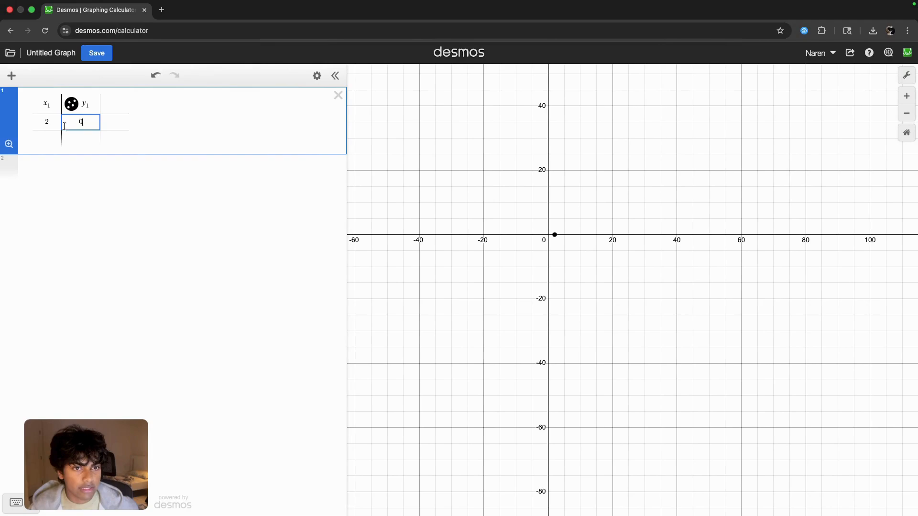
- Fill the table's second row with the y-intercept, x₁ = 0 and y₁ = −323
{"action": "left_click", "coordinate": [57, 135]}
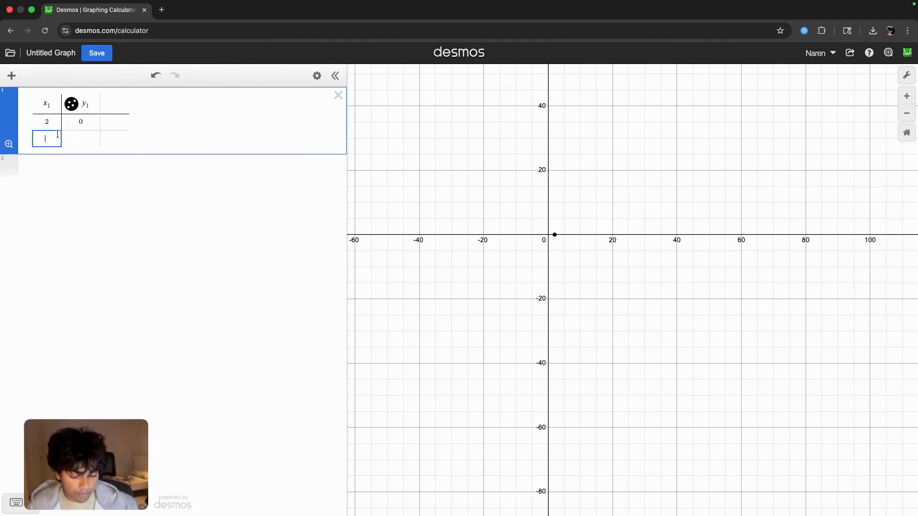
{"action": "type", "text": "0"}
{"action": "left_click", "coordinate": [78, 139]}
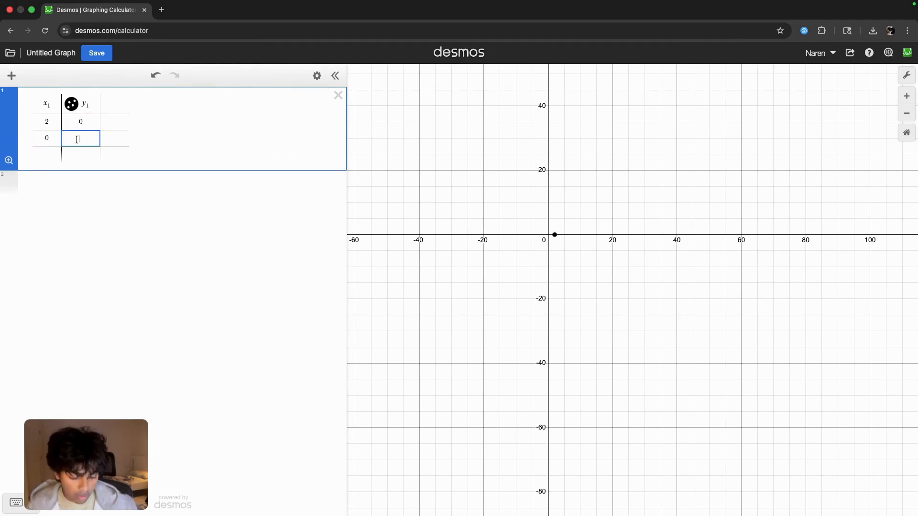
{"action": "type", "text": "-323"}
{"action": "left_click", "coordinate": [66, 214]}
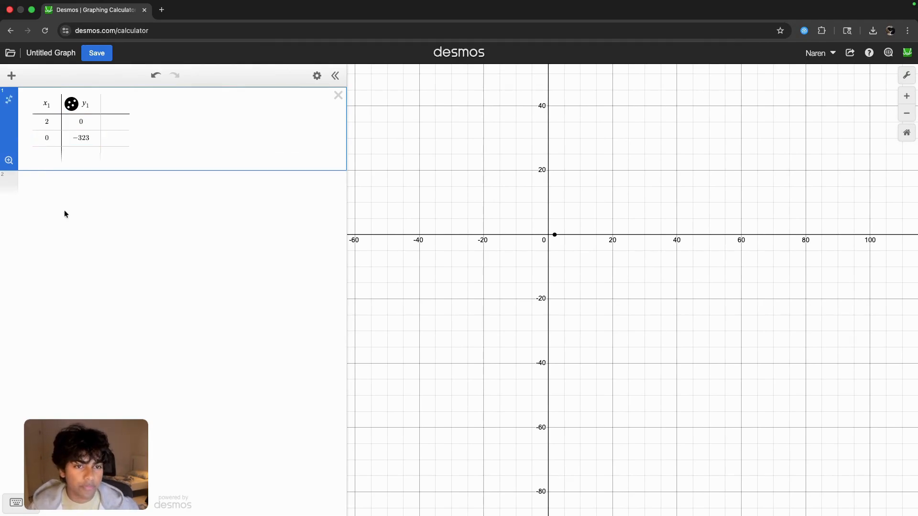
{"action": "left_click", "coordinate": [9, 99]}
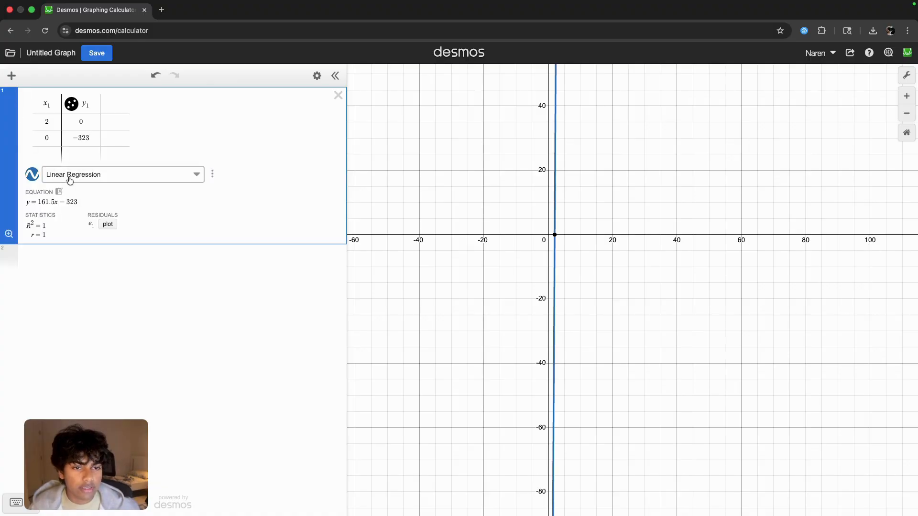
{"action": "left_click", "coordinate": [217, 174]}
{"action": "left_click", "coordinate": [178, 247]}
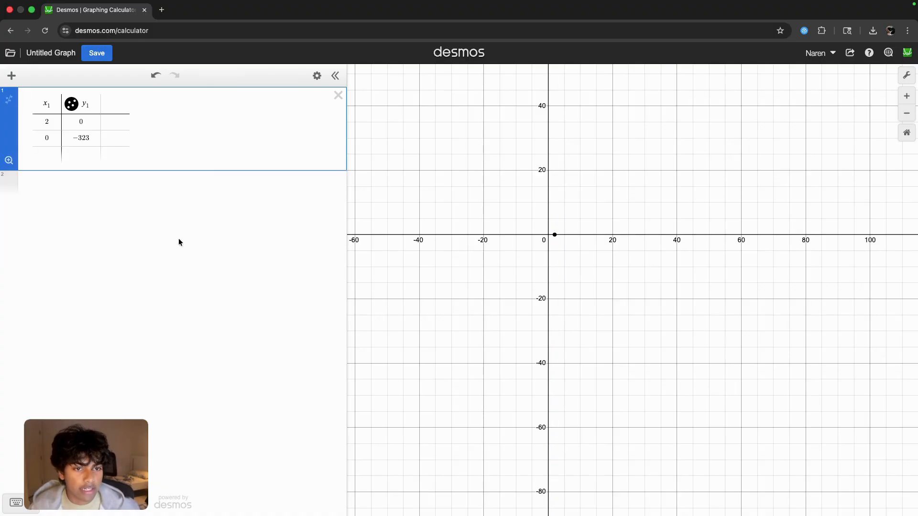
- Enter the regression y₁ ~ a^(x₁) + b in a new expression below the table, matching the function on the slide
{"action": "left_click", "coordinate": [91, 190]}
{"action": "type", "text": "y_1"}
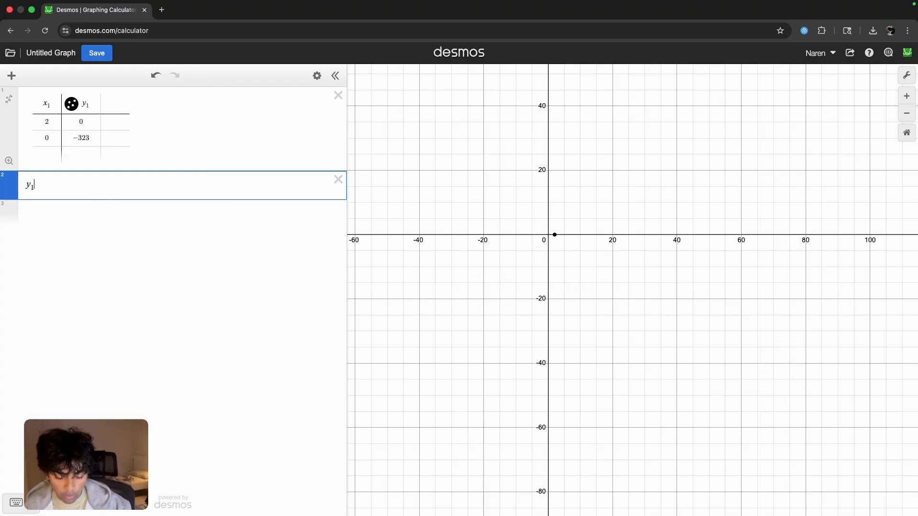
{"action": "type", "text": "~a"}
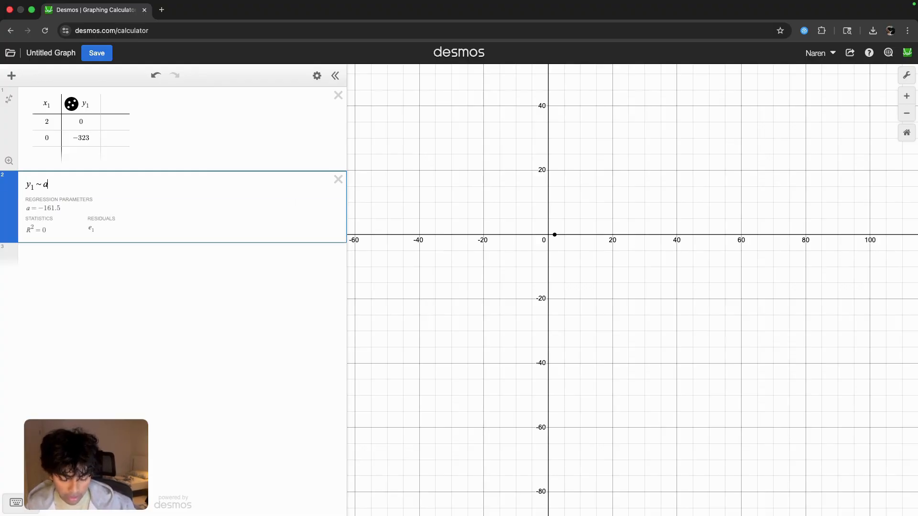
{"action": "key", "text": "ctrl+Left"}
{"action": "key", "text": "ctrl+Right"}
{"action": "key", "text": "ctrl+Right"}
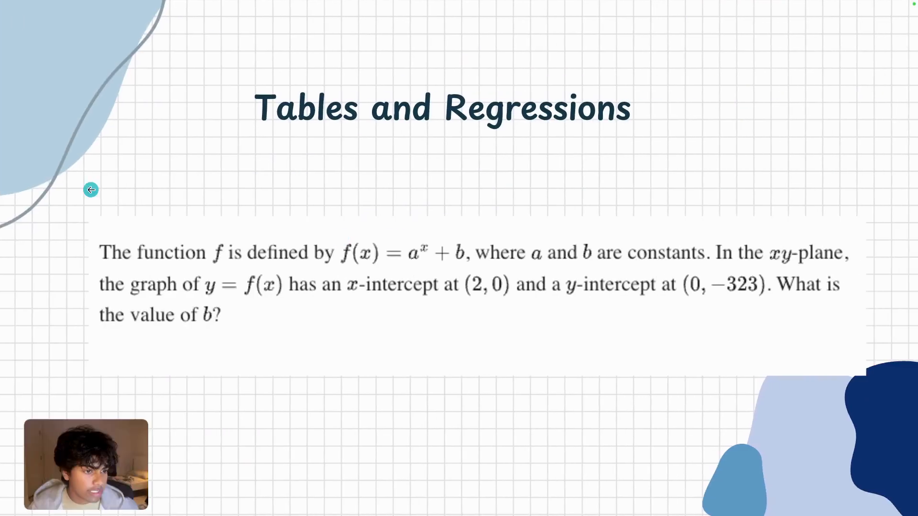
{"action": "key", "text": "ctrl+Left"}
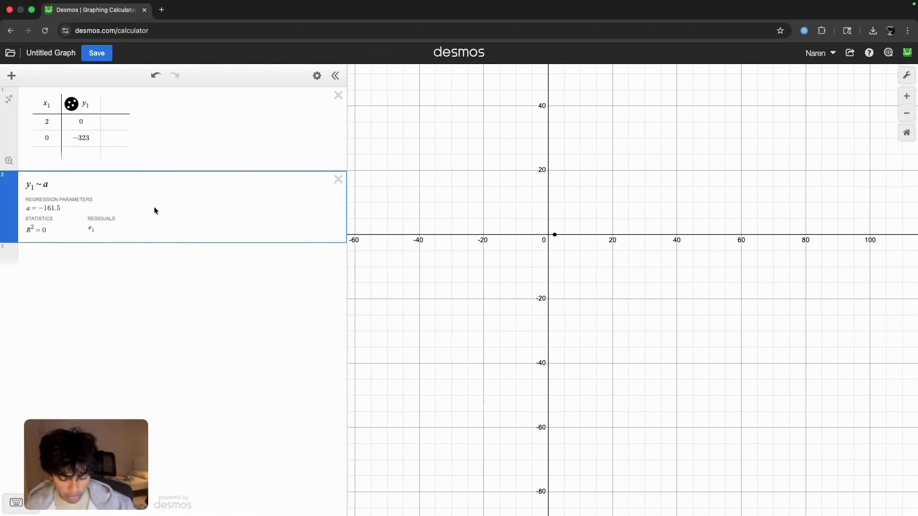
{"action": "type", "text": "^x1"}
{"action": "key", "text": "Right"}
{"action": "type", "text": "+"}
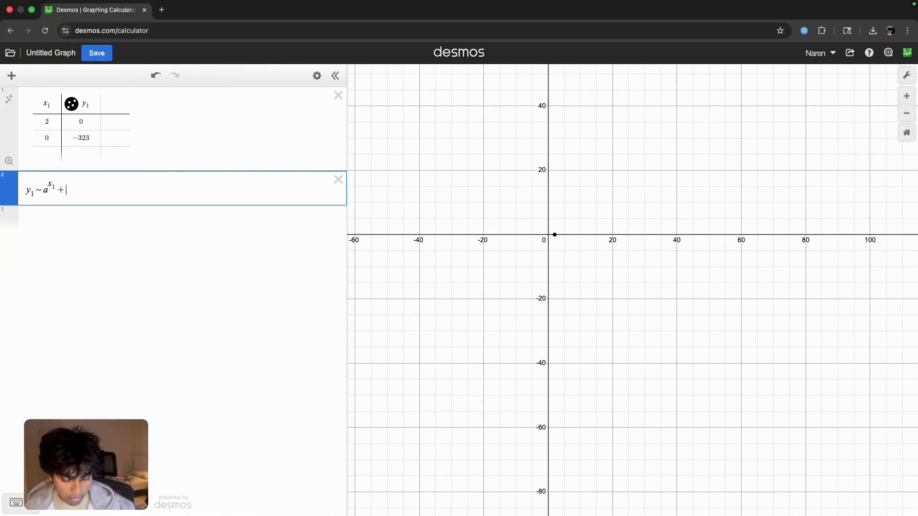
{"action": "type", "text": "b"}
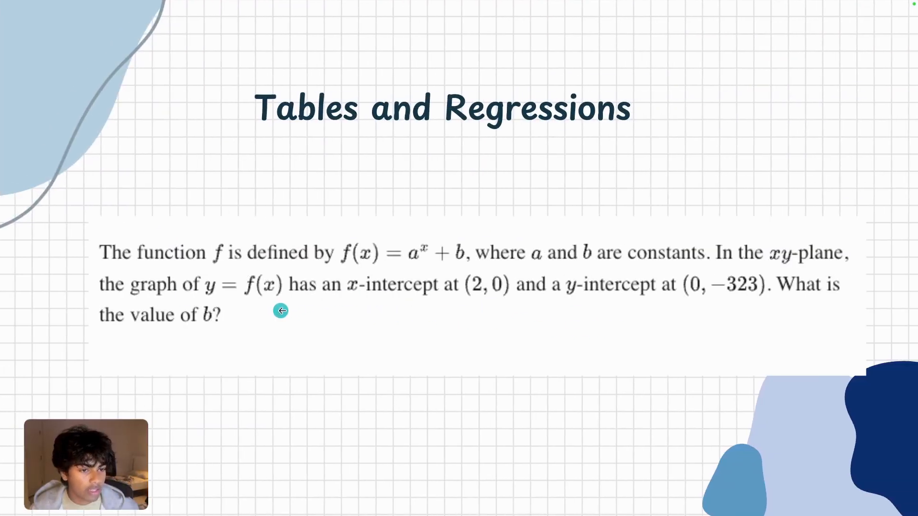
- Check the fitted value of b in the regression parameters against the question on the slide
{"action": "key", "text": "ctrl+Left"}
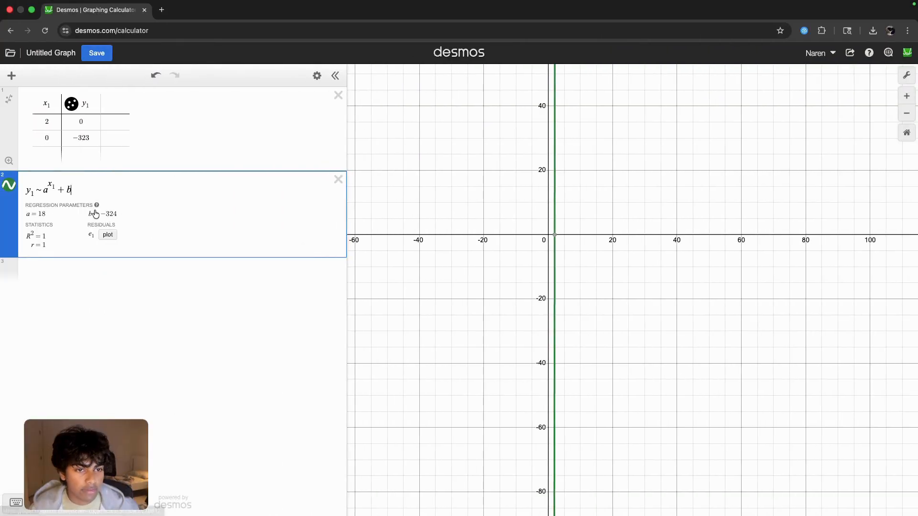
{"action": "left_click_drag", "start_coordinate": [105, 214], "coordinate": [127, 218]}
{"action": "key", "text": "ctrl+Right"}
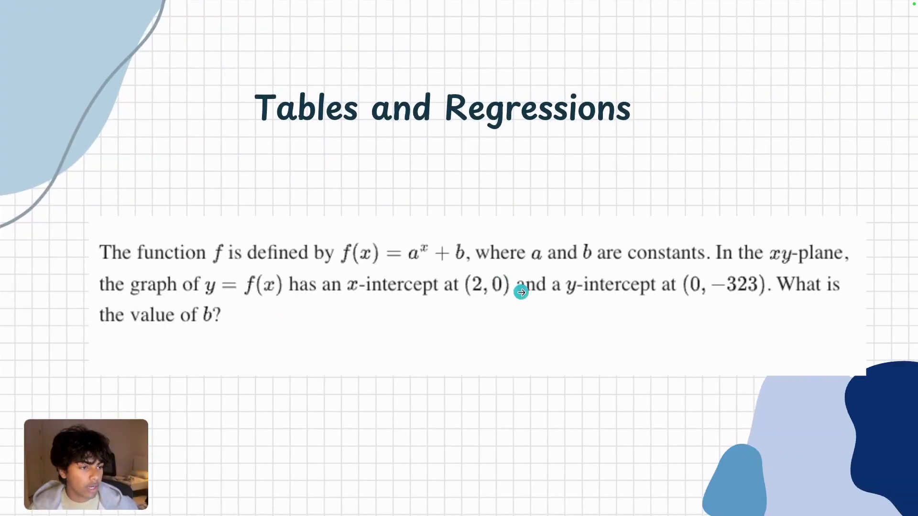
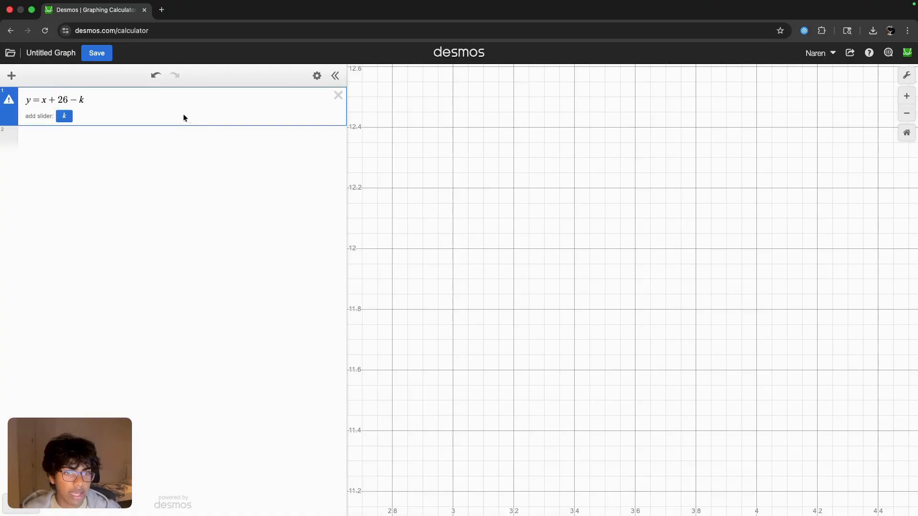
- Enter y = x² − 5x + k as the second expression and add a slider for k
{"action": "left_click", "coordinate": [186, 132]}
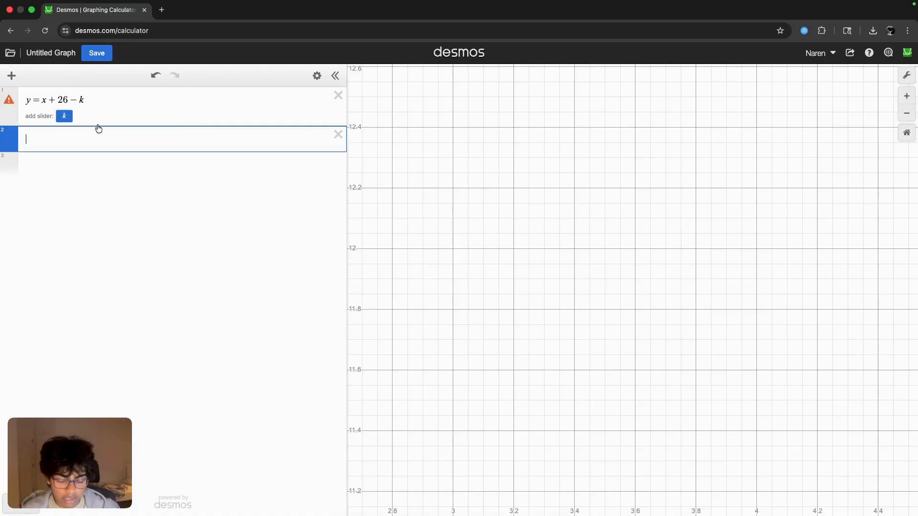
{"action": "type", "text": "y=x"}
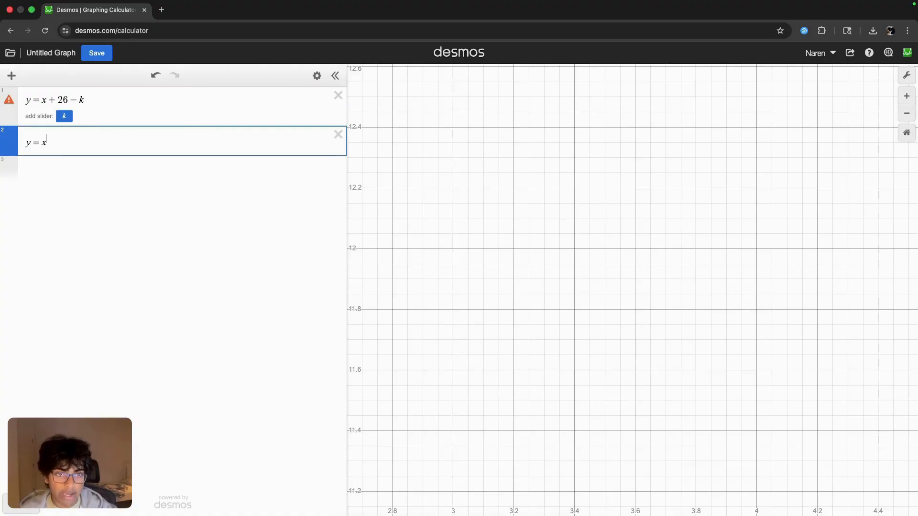
{"action": "type", "text": "^2-5x"}
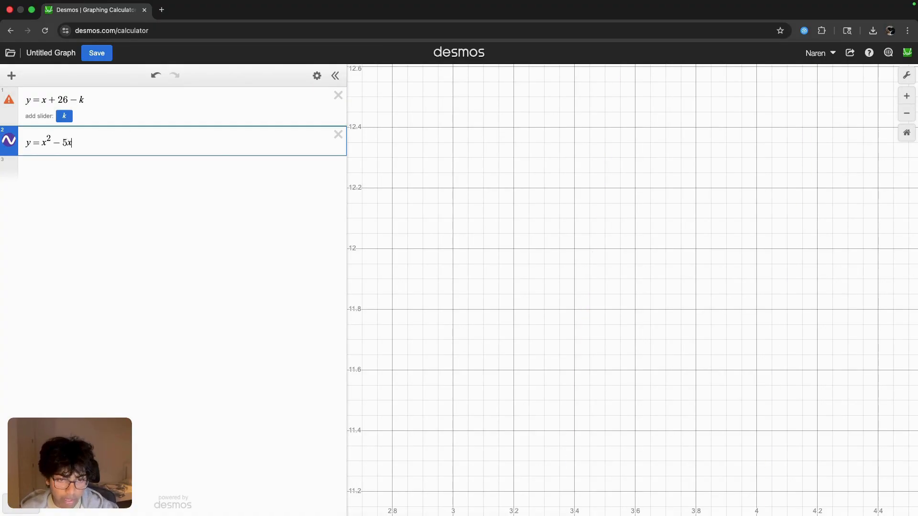
{"action": "type", "text": "+k"}
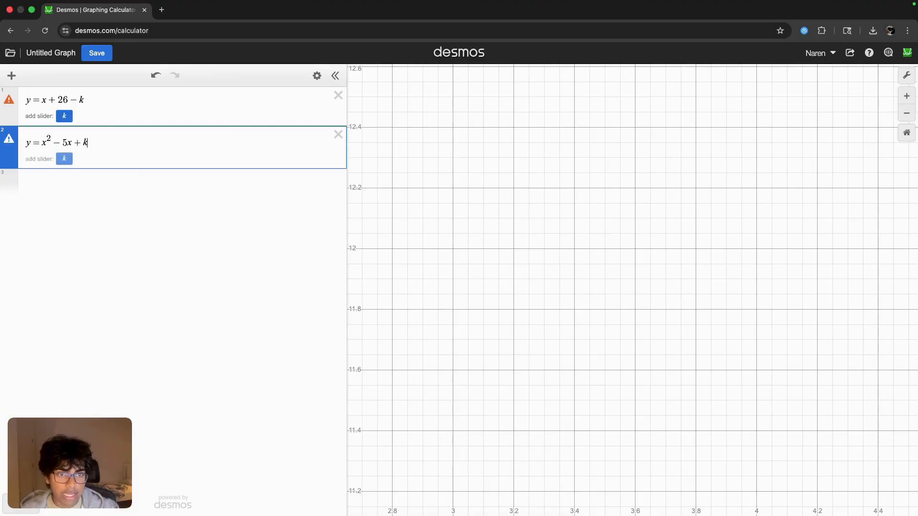
{"action": "left_click", "coordinate": [69, 162]}
- Bring the line and parabola into view and extend the k slider's upper limit to 20
{"action": "scroll", "coordinate": [526, 278], "scroll_direction": "down", "scroll_amount": 5}
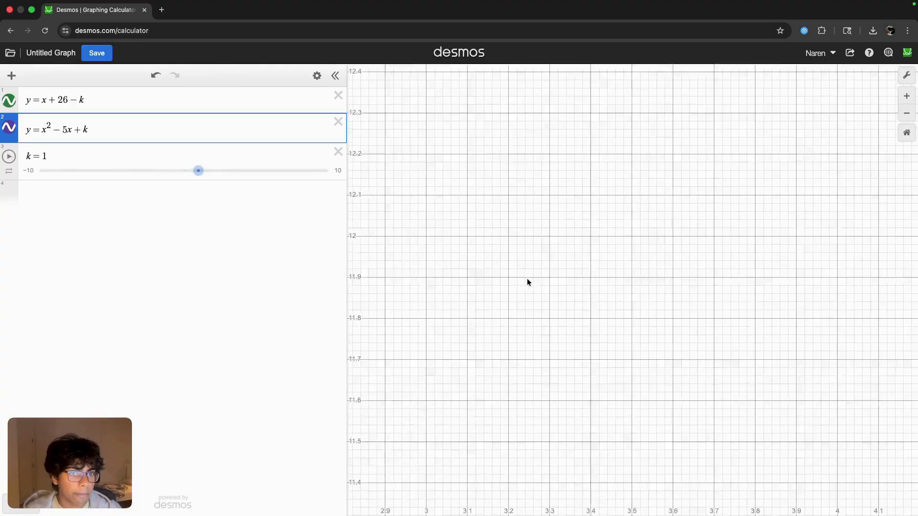
{"action": "scroll", "coordinate": [526, 278], "scroll_direction": "down", "scroll_amount": 15}
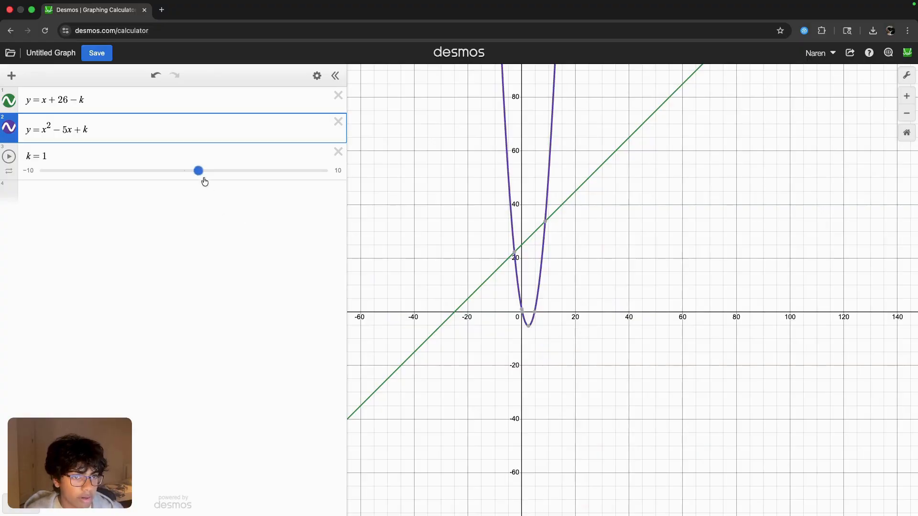
{"action": "left_click_drag", "start_coordinate": [199, 171], "coordinate": [352, 171]}
{"action": "left_click", "coordinate": [92, 164]}
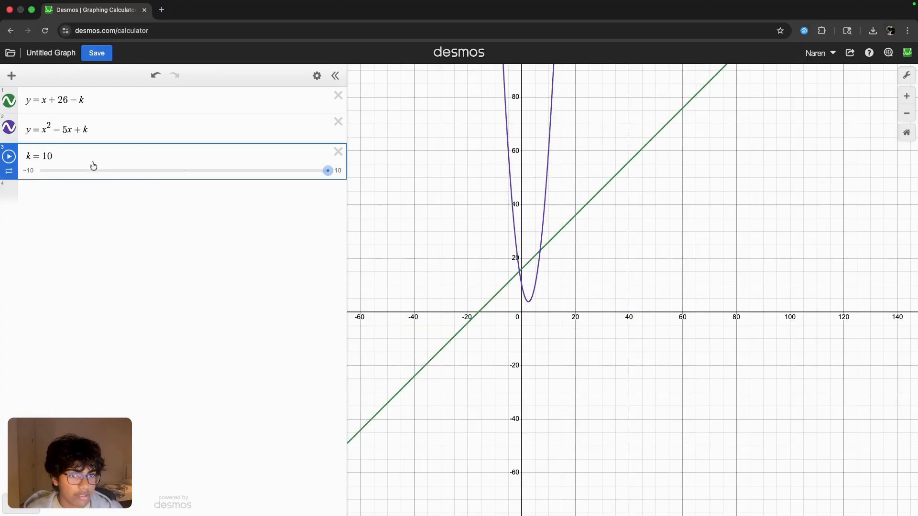
{"action": "type", "text": "20"}
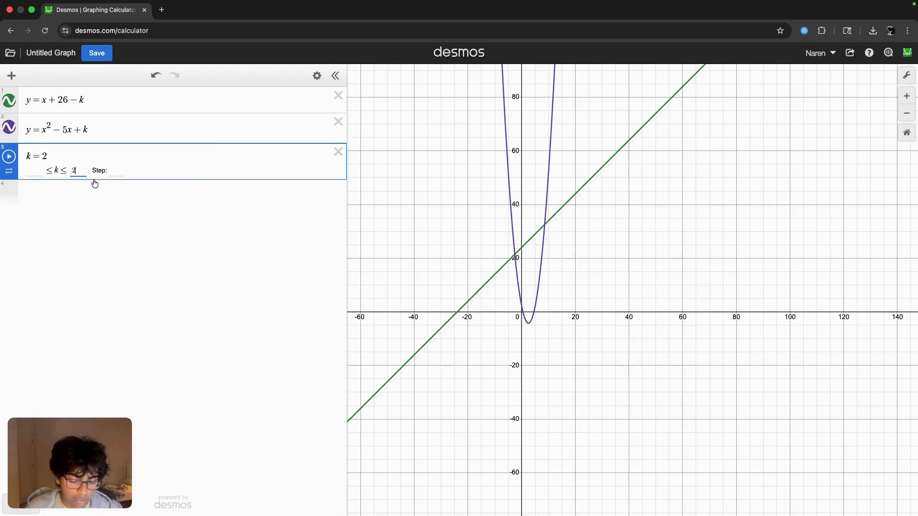
{"action": "left_click", "coordinate": [93, 187]}
- Adjust k to 17.5 so that the line just touches the parabola
{"action": "left_click_drag", "start_coordinate": [234, 172], "coordinate": [311, 174]}
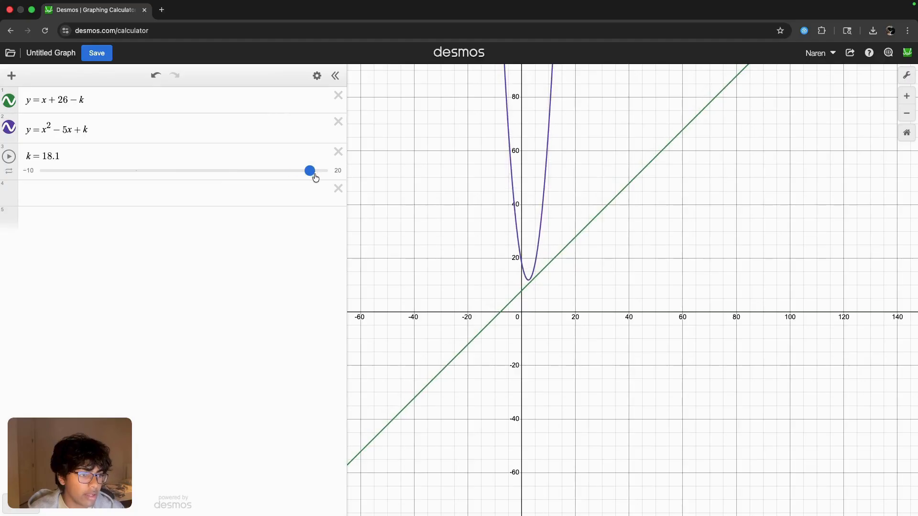
{"action": "scroll", "coordinate": [532, 280], "scroll_direction": "up", "scroll_amount": 15}
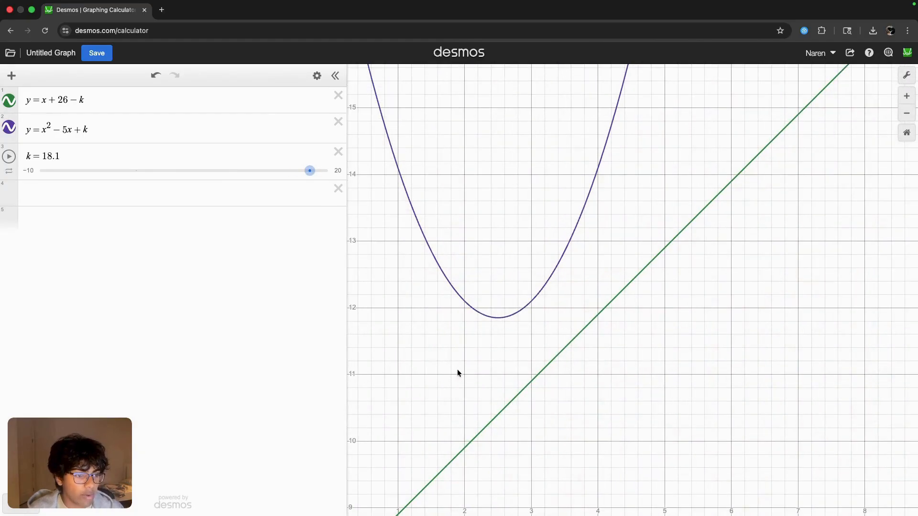
{"action": "key", "text": "super+Tab"}
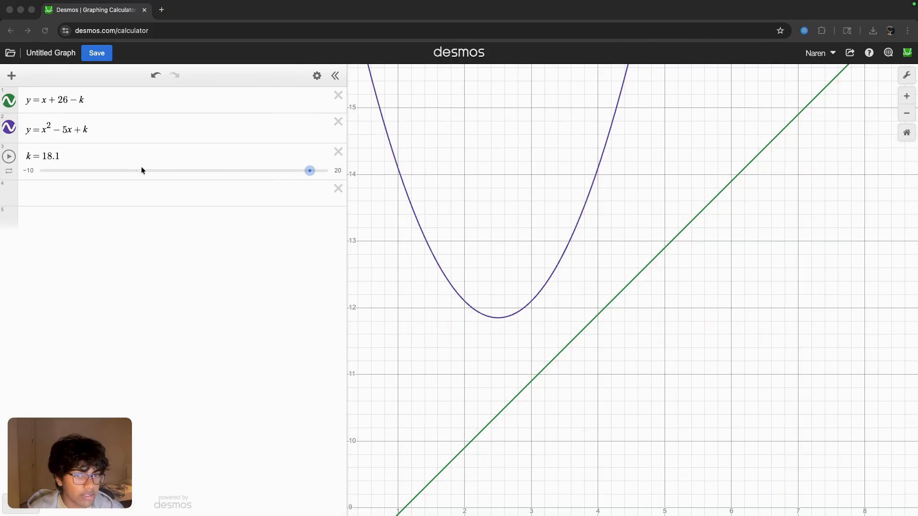
{"action": "left_click", "coordinate": [311, 172]}
{"action": "left_click_drag", "start_coordinate": [301, 177], "coordinate": [299, 178]}
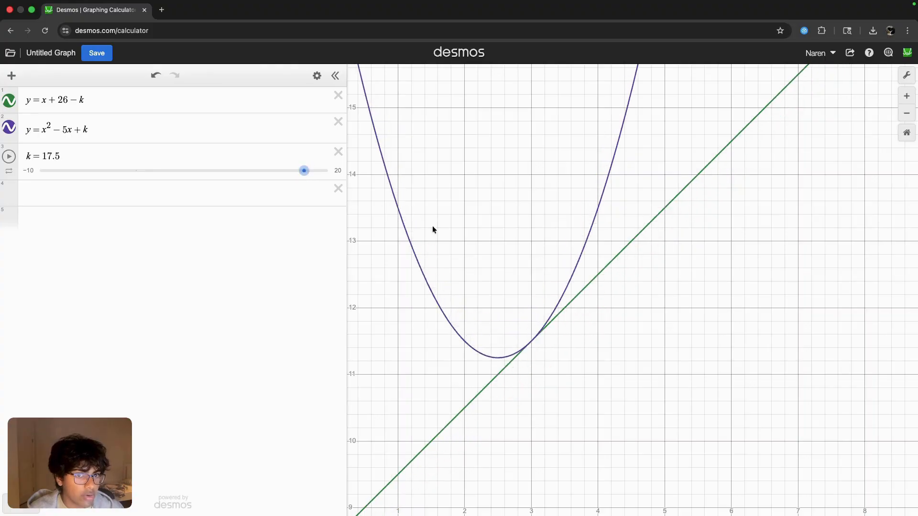
- Examine the contact point of the line and parabola at several magnifications to see whether they meet only once
{"action": "scroll", "coordinate": [534, 332], "scroll_direction": "up", "scroll_amount": 15}
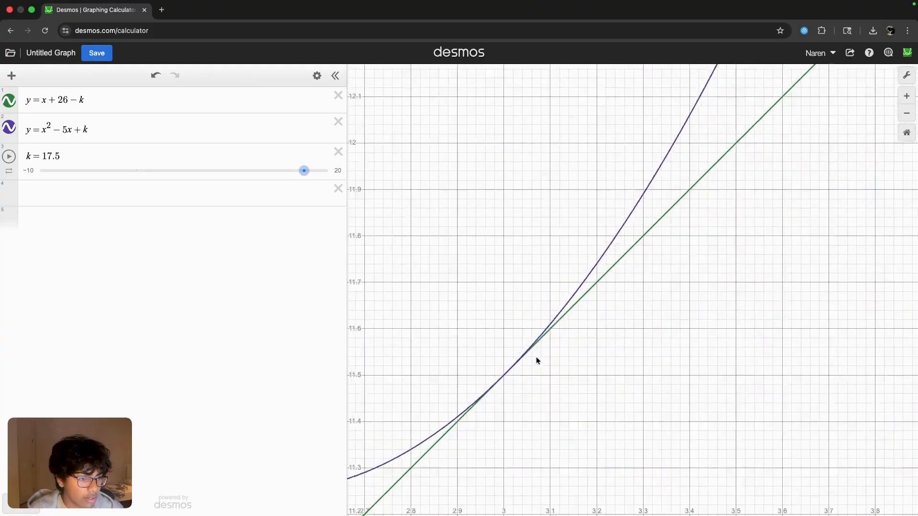
{"action": "scroll", "coordinate": [497, 340], "scroll_direction": "up", "scroll_amount": 4}
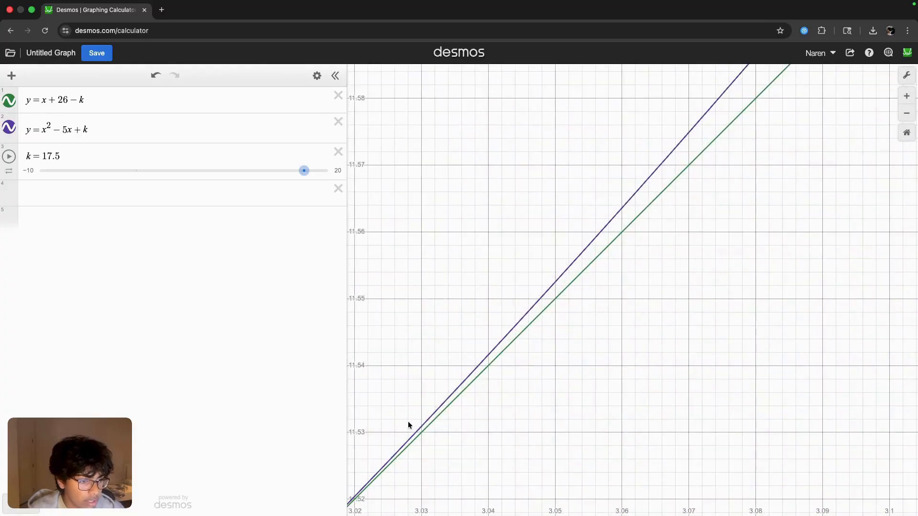
{"action": "scroll", "coordinate": [431, 417], "scroll_direction": "down", "scroll_amount": 2}
{"action": "scroll", "coordinate": [431, 417], "scroll_direction": "down", "scroll_amount": 10}
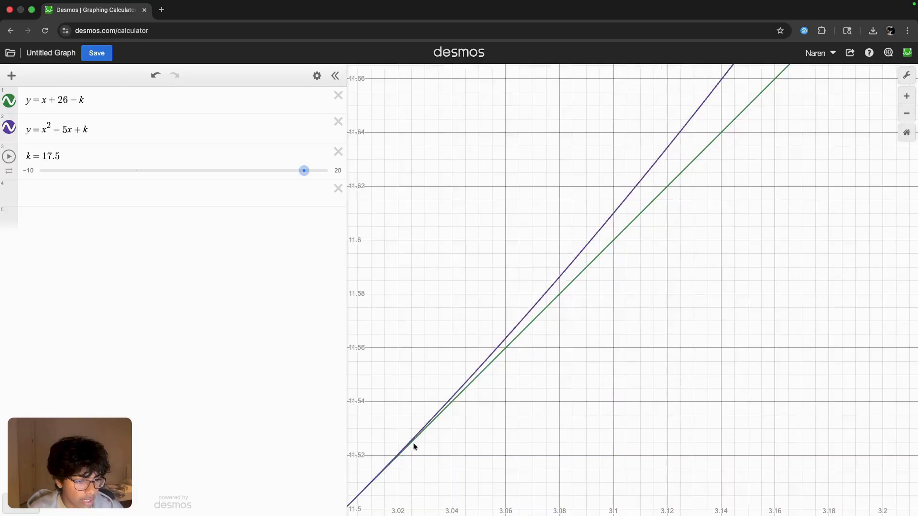
{"action": "scroll", "coordinate": [389, 472], "scroll_direction": "up", "scroll_amount": 8}
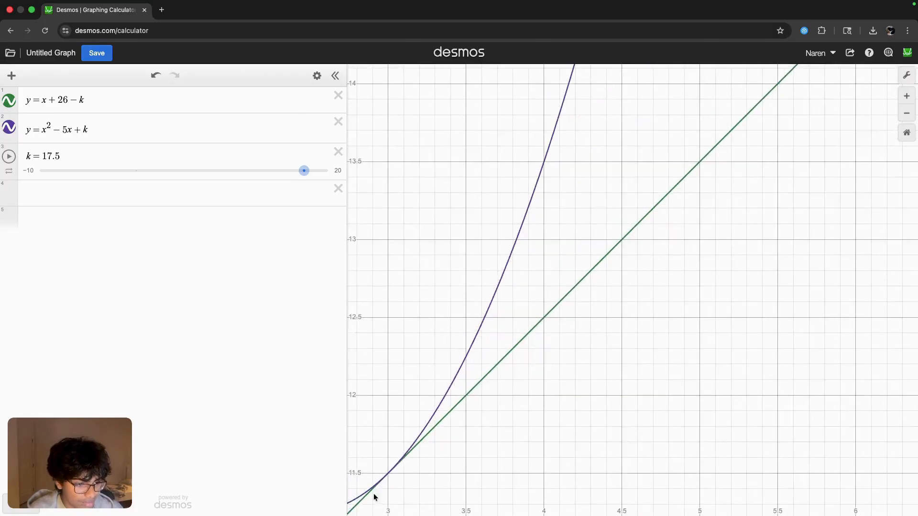
{"action": "left_click", "coordinate": [417, 395]}
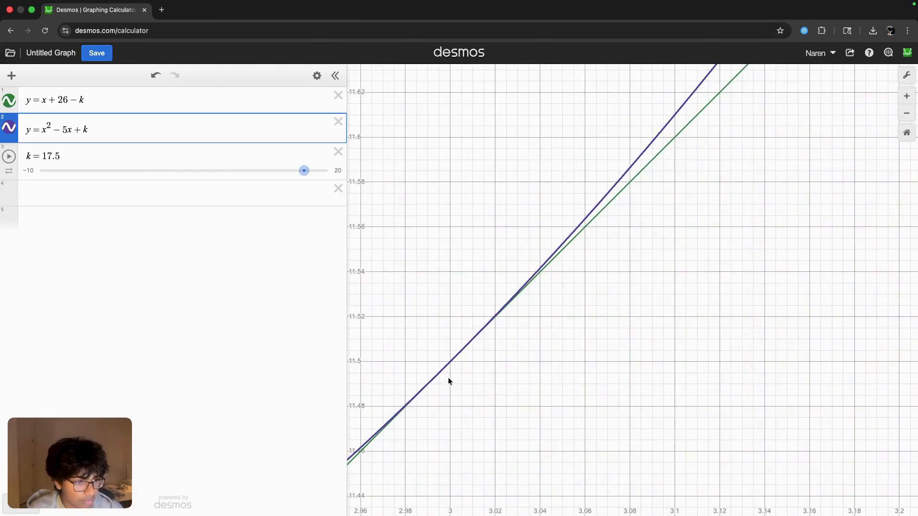
{"action": "left_click_drag", "start_coordinate": [492, 315], "coordinate": [452, 360]}
{"action": "scroll", "coordinate": [449, 364], "scroll_direction": "up", "scroll_amount": 5}
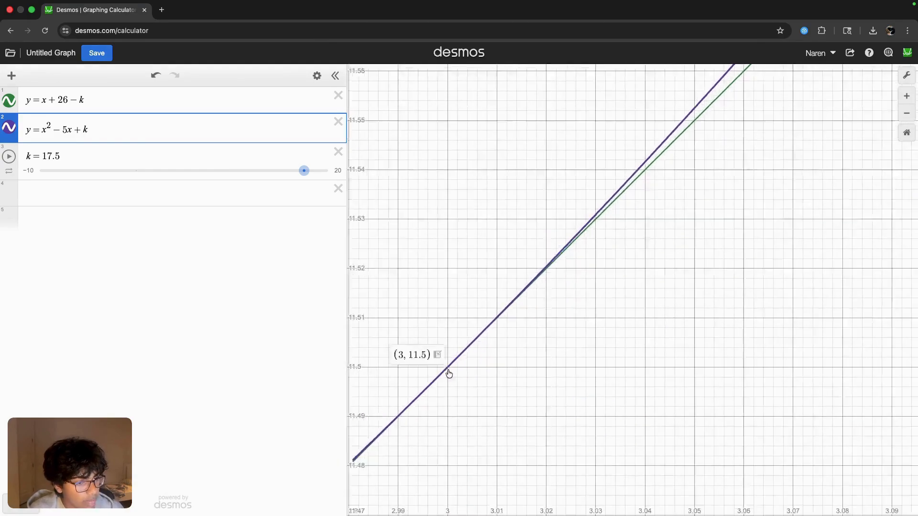
{"action": "scroll", "coordinate": [449, 372], "scroll_direction": "down", "scroll_amount": 7}
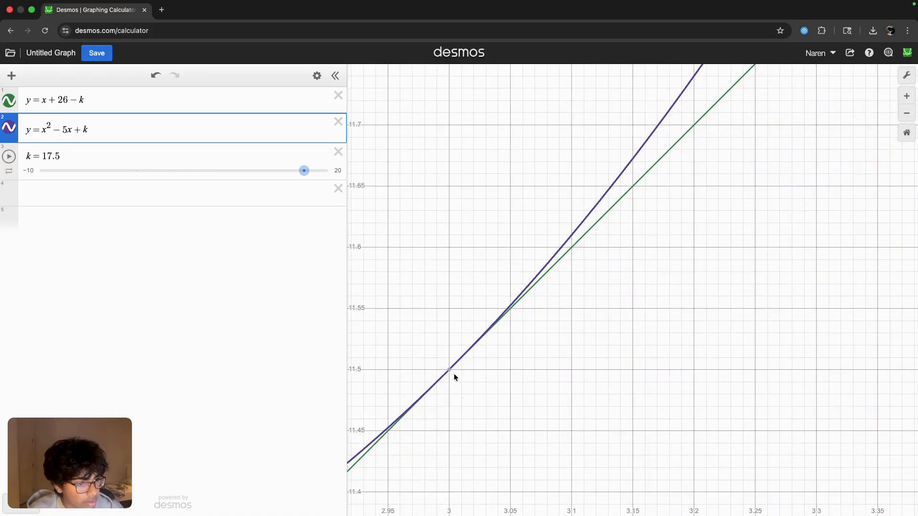
{"action": "scroll", "coordinate": [451, 371], "scroll_direction": "down", "scroll_amount": 10}
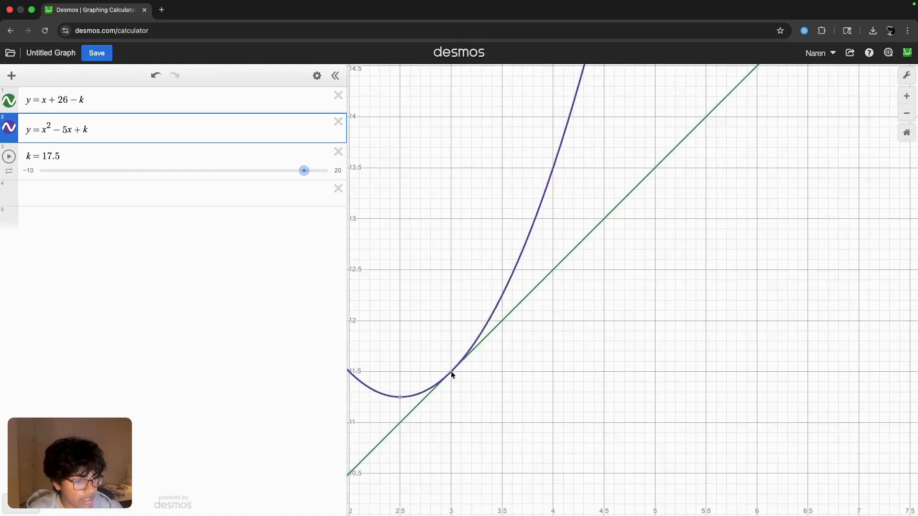
{"action": "scroll", "coordinate": [451, 371], "scroll_direction": "down", "scroll_amount": 3}
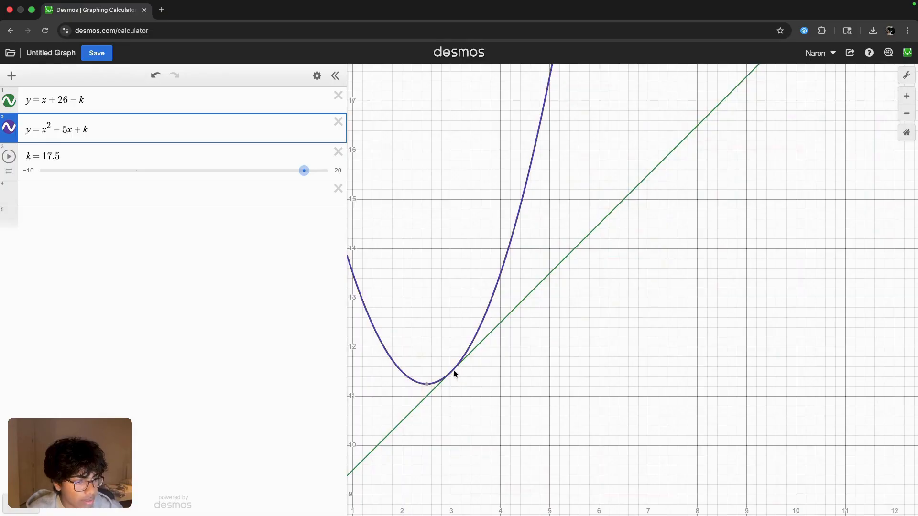
{"action": "scroll", "coordinate": [454, 370], "scroll_direction": "up", "scroll_amount": 15}
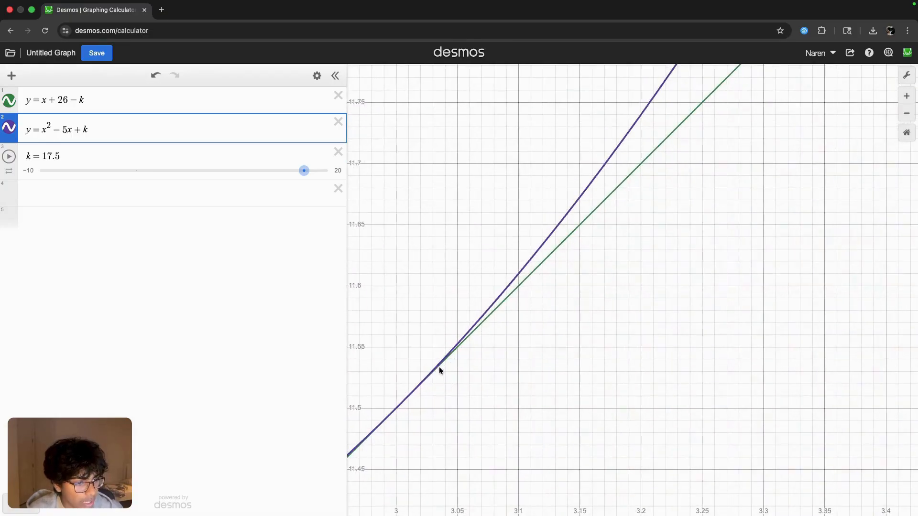
- Highlight the line and the parabola in turn and recheck up close for a single shared point
{"action": "left_click", "coordinate": [495, 320]}
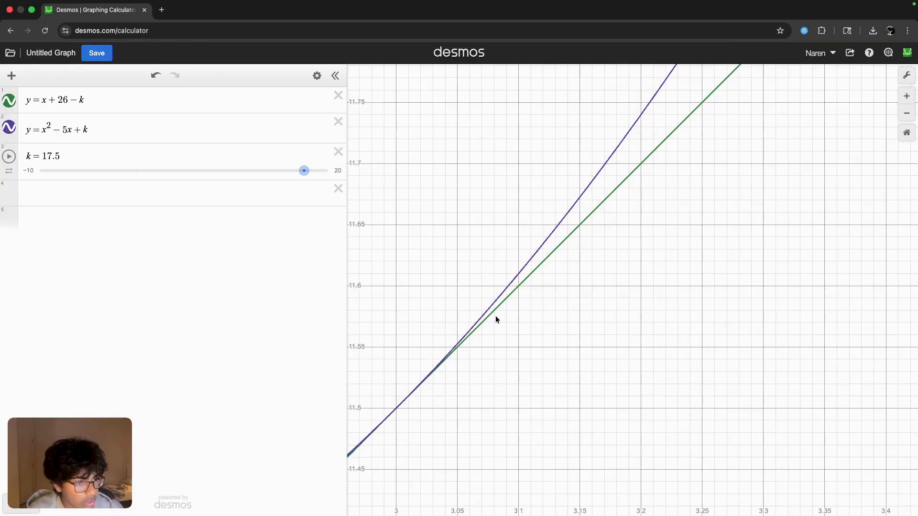
{"action": "left_click", "coordinate": [494, 315]}
{"action": "left_click", "coordinate": [476, 326]}
{"action": "left_click", "coordinate": [473, 328]}
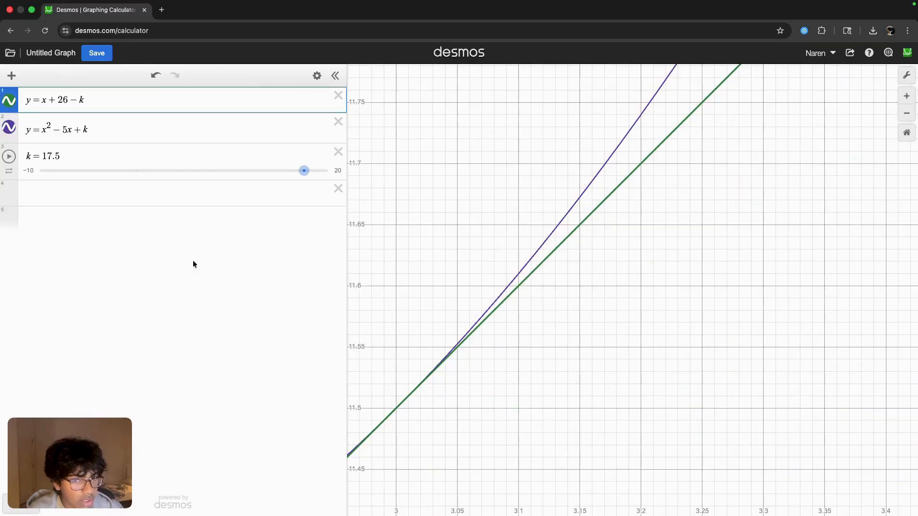
{"action": "left_click", "coordinate": [9, 128]}
{"action": "left_click", "coordinate": [9, 127]}
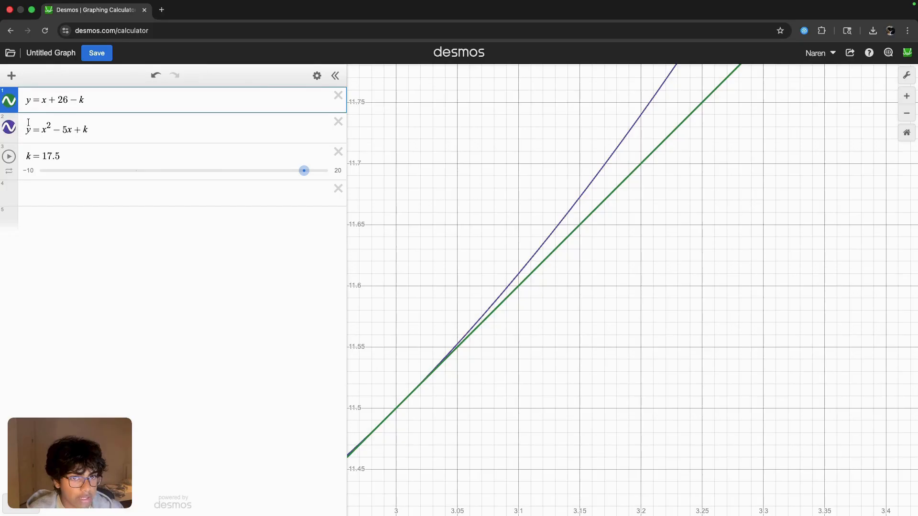
{"action": "left_click", "coordinate": [28, 123]}
{"action": "scroll", "coordinate": [488, 407], "scroll_direction": "down", "scroll_amount": 3}
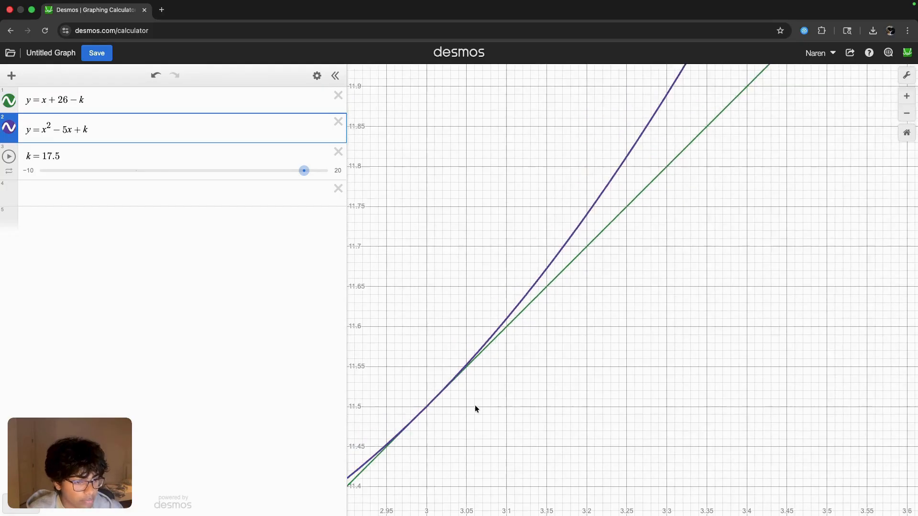
{"action": "left_click_drag", "start_coordinate": [440, 394], "coordinate": [428, 406]}
{"action": "scroll", "coordinate": [428, 406], "scroll_direction": "up", "scroll_amount": 10}
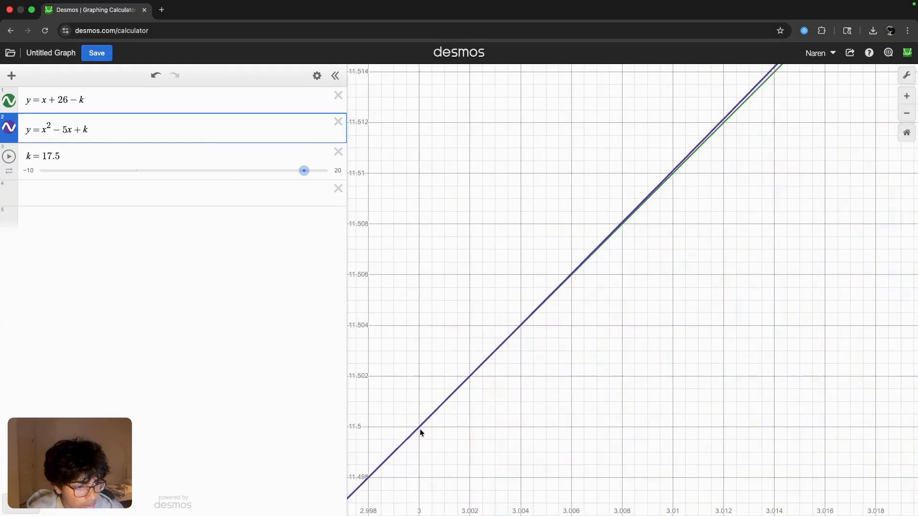
{"action": "scroll", "coordinate": [421, 425], "scroll_direction": "down", "scroll_amount": 3}
{"action": "left_click", "coordinate": [420, 427]}
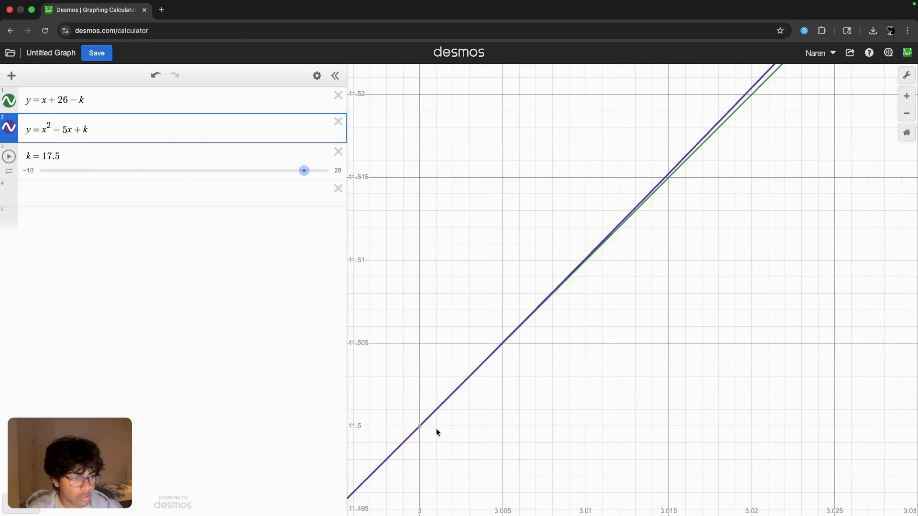
- Compare the curves' intersections at k = 16.9 with their contact at k = 17.5
{"action": "left_click_drag", "start_coordinate": [295, 181], "coordinate": [293, 180]}
{"action": "scroll", "coordinate": [443, 351], "scroll_direction": "down", "scroll_amount": 15}
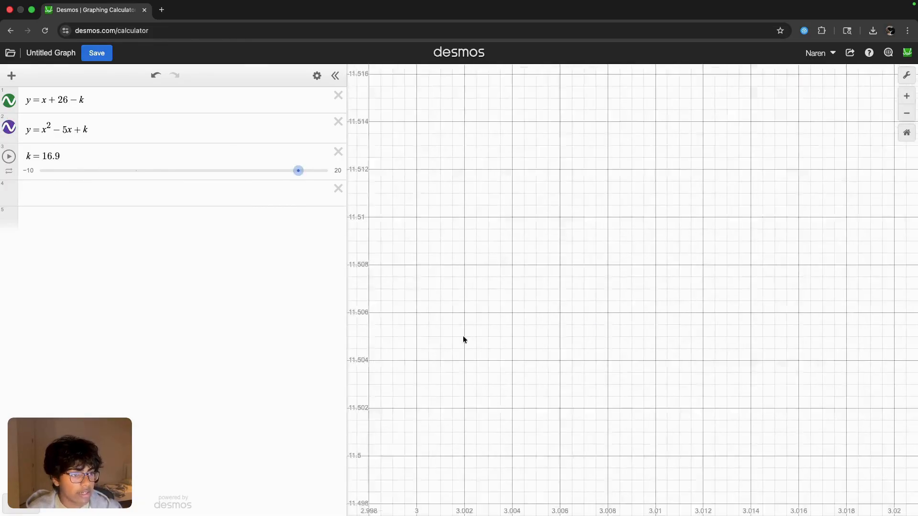
{"action": "scroll", "coordinate": [461, 330], "scroll_direction": "down", "scroll_amount": 10}
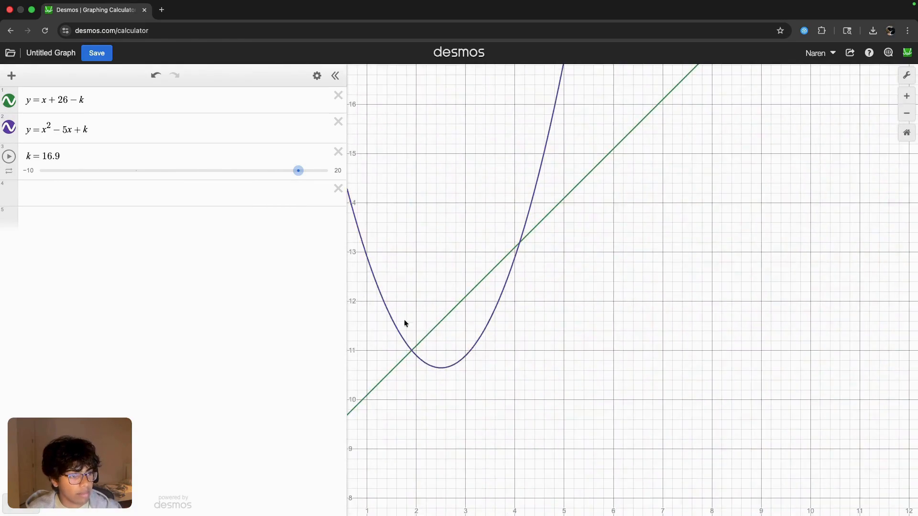
{"action": "left_click", "coordinate": [413, 352]}
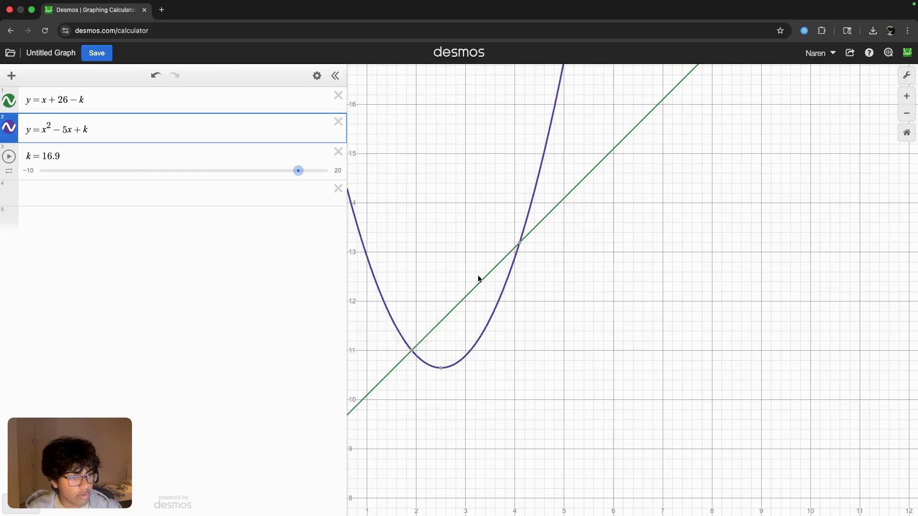
{"action": "left_click_drag", "start_coordinate": [292, 173], "coordinate": [302, 174]}
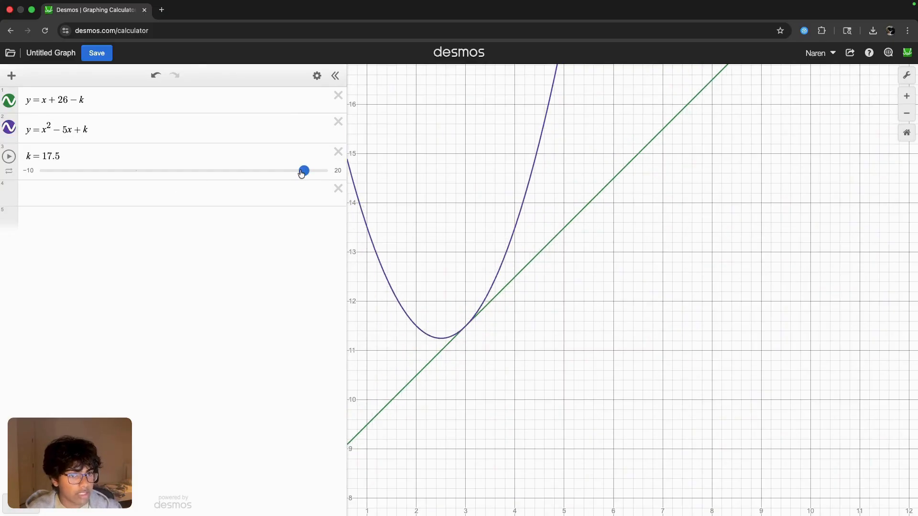
{"action": "left_click", "coordinate": [468, 324]}
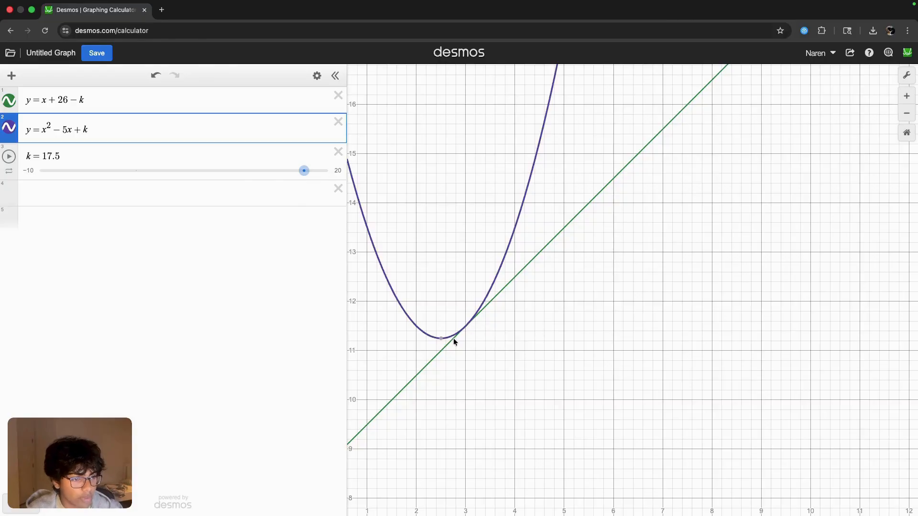
- Switch to the Systems of Nonlinear Eq slide and handwrite the answer k = 17.5 below the rearranged equations
{"action": "key", "text": "ctrl+Right"}
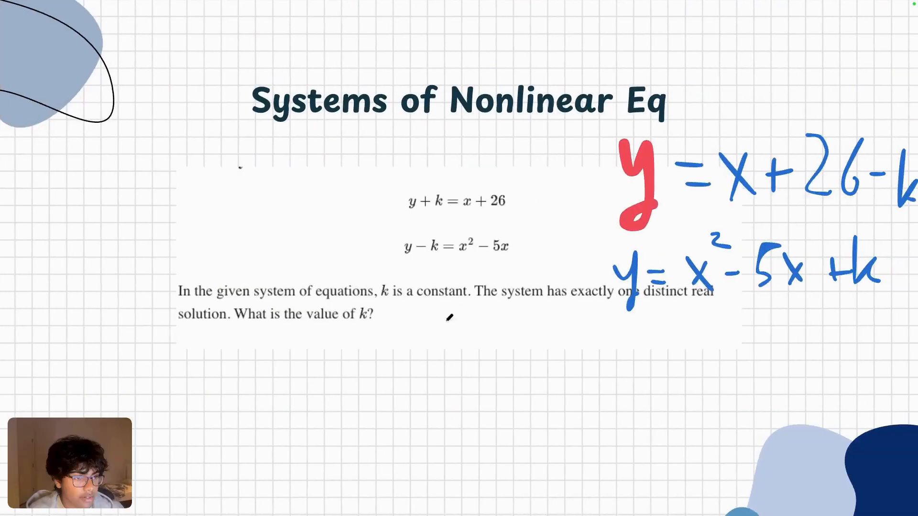
{"action": "left_click_drag", "start_coordinate": [611, 335], "coordinate": [606, 398]}
{"action": "mouse_move", "coordinate": [633, 358]}
{"action": "left_mouse_down"}
{"action": "mouse_move", "coordinate": [614, 383]}
{"action": "mouse_move", "coordinate": [639, 392]}
{"action": "left_mouse_up"}
{"action": "mouse_move", "coordinate": [637, 366]}
{"action": "left_mouse_down"}
{"action": "mouse_move", "coordinate": [684, 367]}
{"action": "mouse_move", "coordinate": [691, 401]}
{"action": "left_mouse_up"}
{"action": "left_click_drag", "start_coordinate": [697, 351], "coordinate": [726, 381]}
{"action": "left_click", "coordinate": [755, 376]}
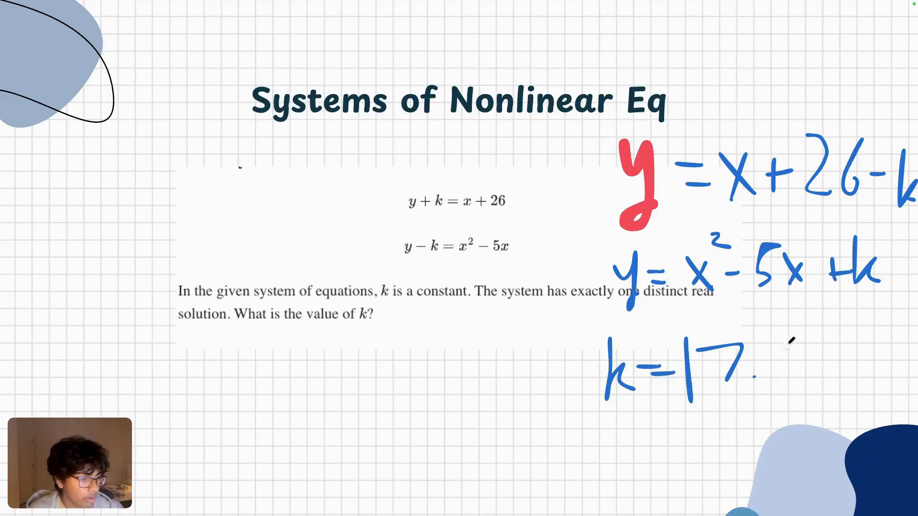
{"action": "left_click_drag", "start_coordinate": [796, 341], "coordinate": [775, 343]}
{"action": "mouse_move", "coordinate": [774, 344]}
{"action": "left_mouse_down"}
{"action": "mouse_move", "coordinate": [813, 368]}
{"action": "mouse_move", "coordinate": [775, 381]}
{"action": "left_mouse_up"}
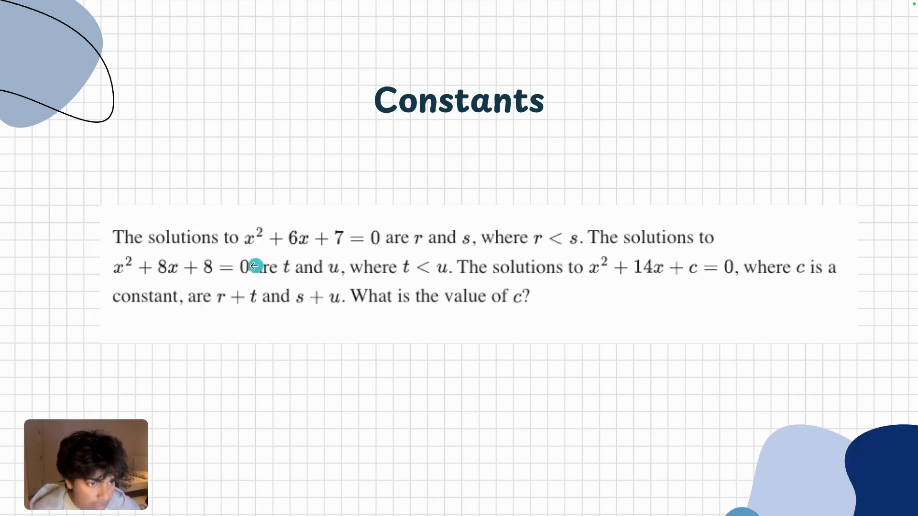
- Return to the Constants problem slide, switch to Desmos, and graph its first quadratic, x^2 + 6x + 7
{"action": "key", "text": "Right"}
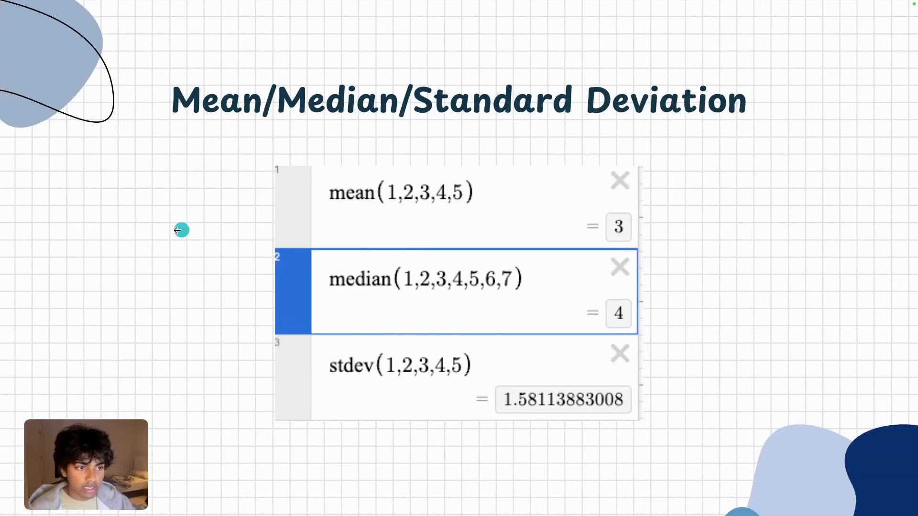
{"action": "key", "text": "Left"}
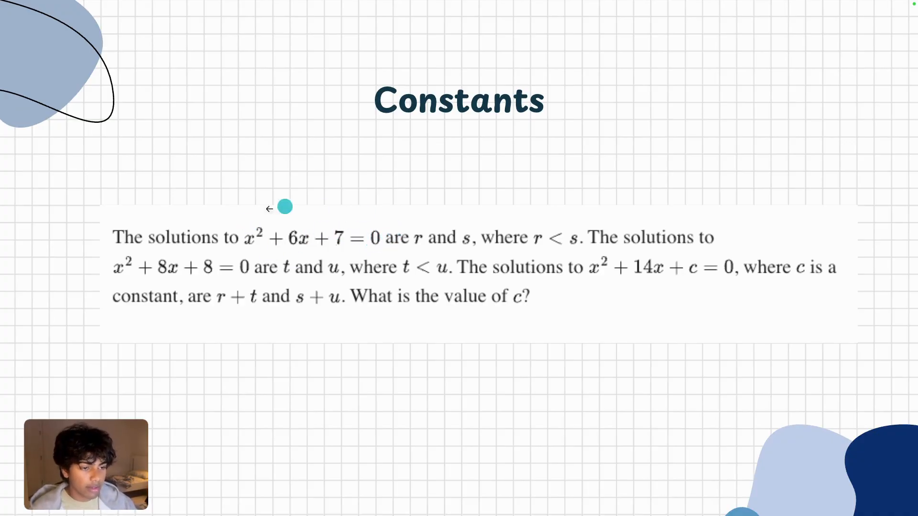
{"action": "key", "text": "ctrl+Right"}
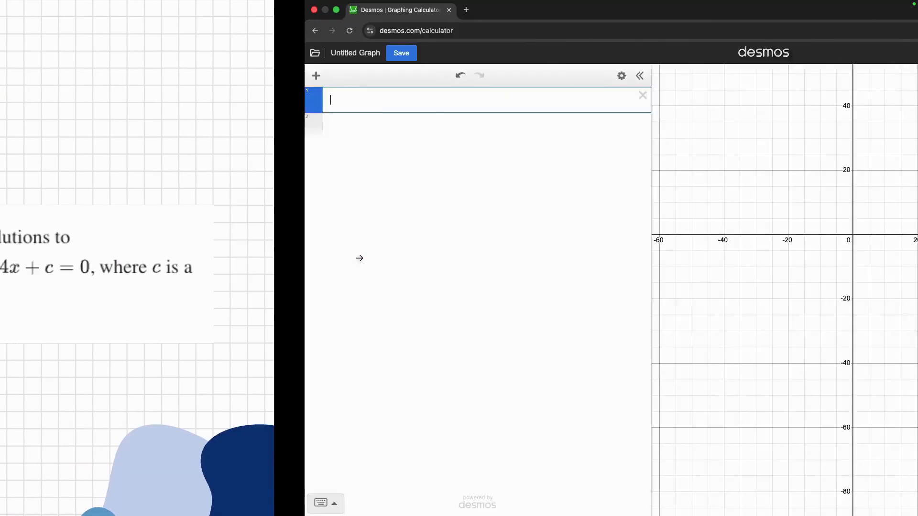
{"action": "type", "text": "x"}
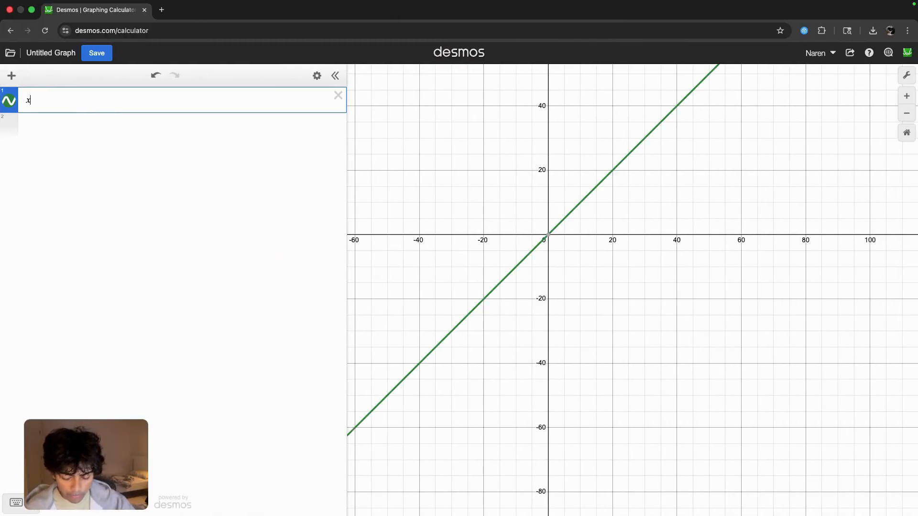
{"action": "type", "text": "^2+"}
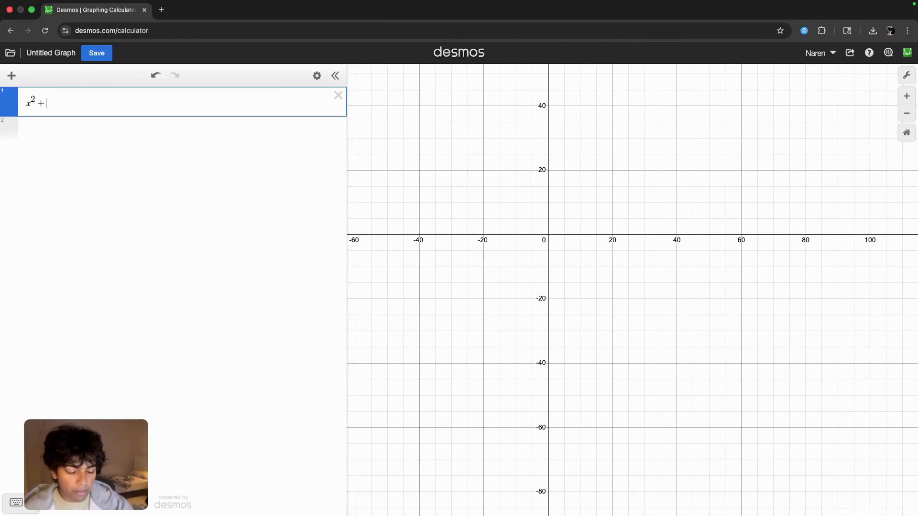
{"action": "key", "text": "ctrl+Left"}
{"action": "key", "text": "ctrl+Right"}
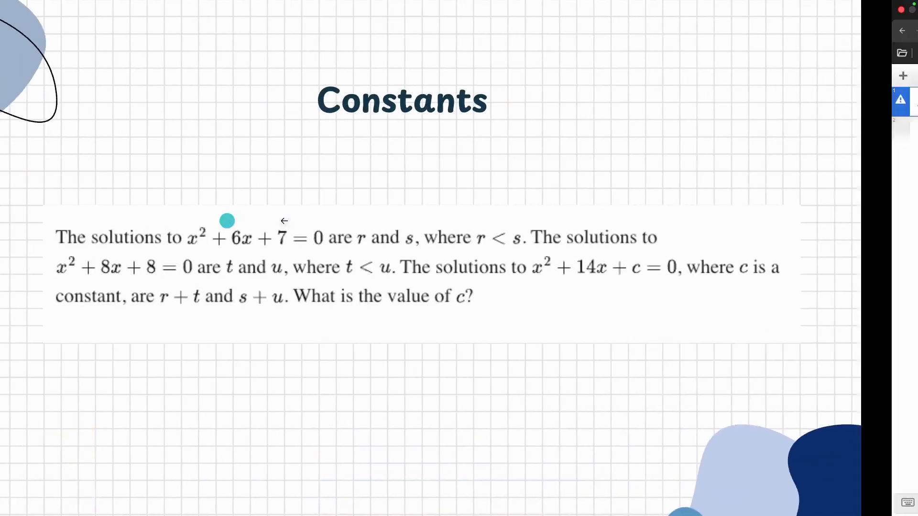
{"action": "type", "text": "6x "}
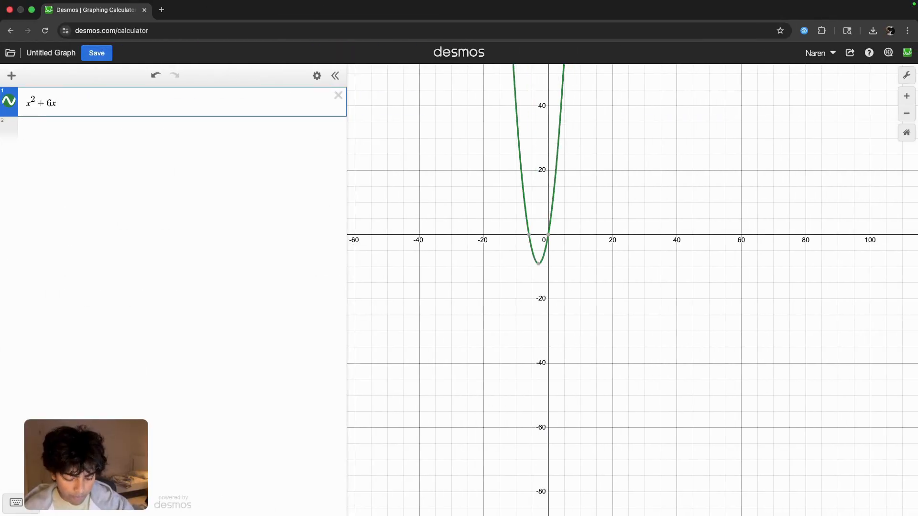
{"action": "type", "text": "+ 7"}
- Add the smaller x-intercept of x^2 + 6x + 7 to the expression list and rewrite it as r = -4.41421
{"action": "left_click", "coordinate": [534, 239]}
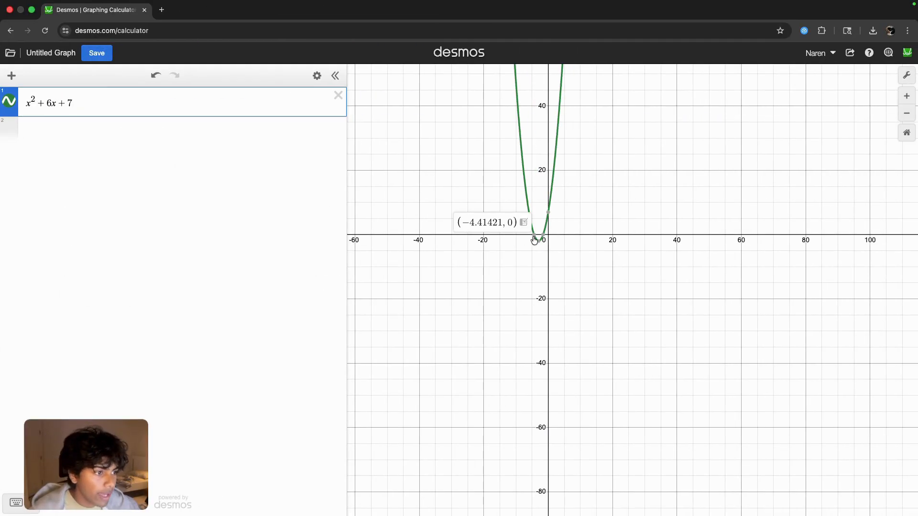
{"action": "left_click", "coordinate": [523, 223]}
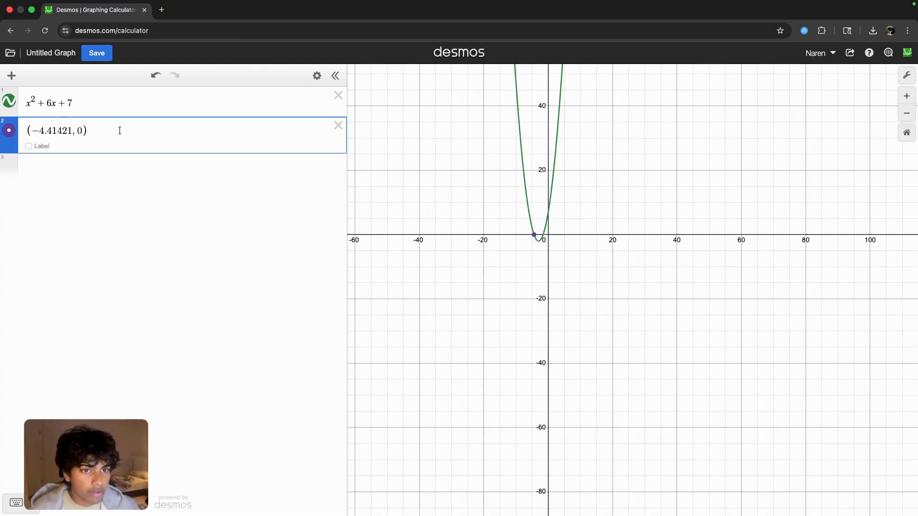
{"action": "left_click_drag", "start_coordinate": [119, 131], "coordinate": [62, 125]}
{"action": "left_click", "coordinate": [26, 130]}
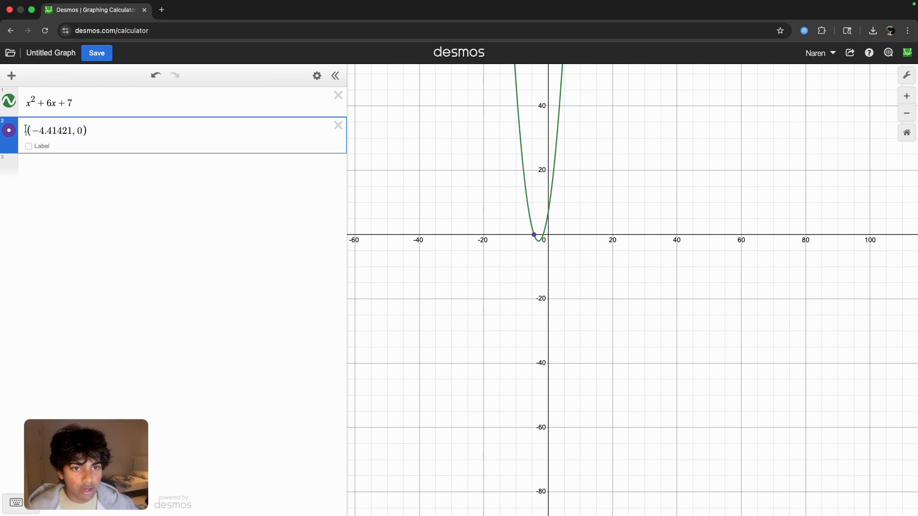
{"action": "type", "text": "r="}
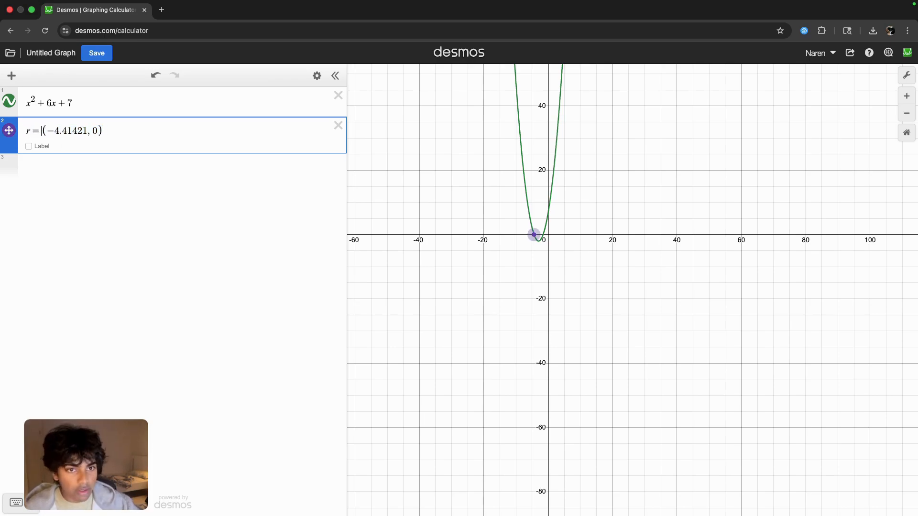
{"action": "type", "text": "0"}
{"action": "key", "text": "BackSpace"}
{"action": "key", "text": "BackSpace"}
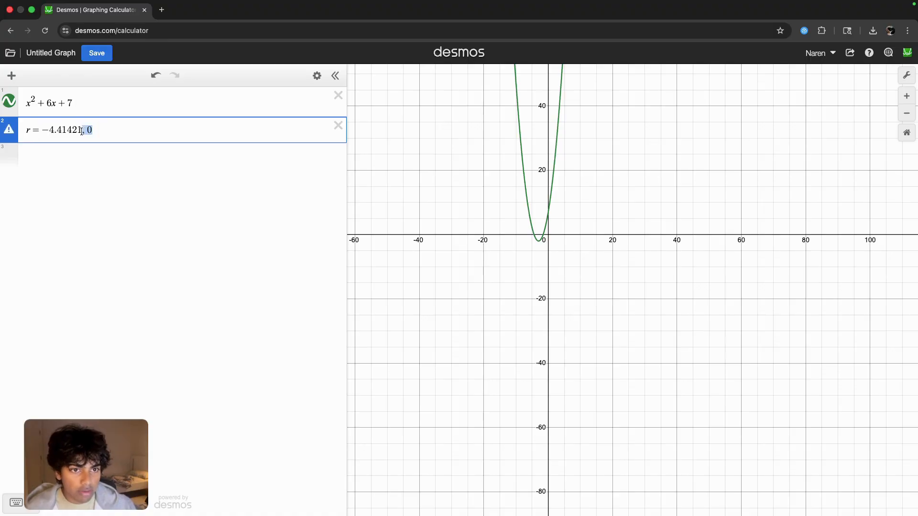
{"action": "key", "text": "BackSpace"}
- Add the larger x-intercept of x^2 + 6x + 7 as s = -1.58579 and delete the stray s expression
{"action": "left_click", "coordinate": [78, 162]}
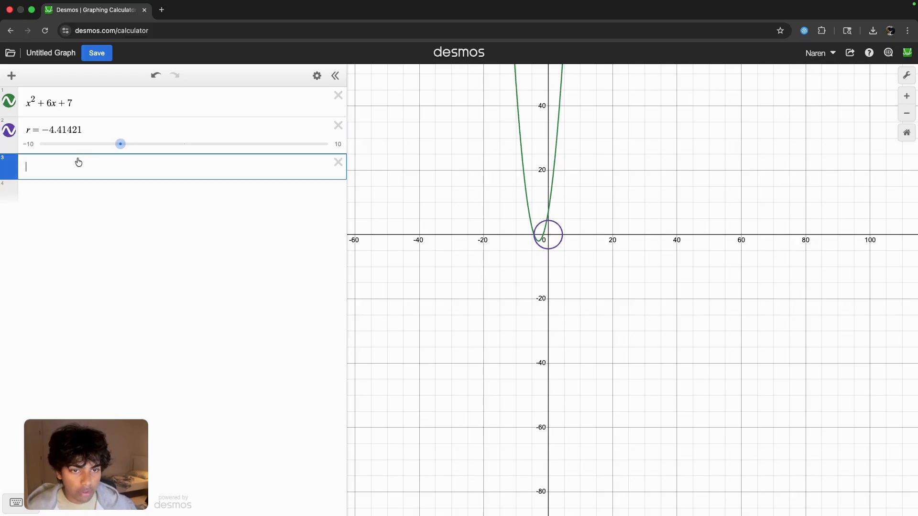
{"action": "left_click", "coordinate": [546, 237]}
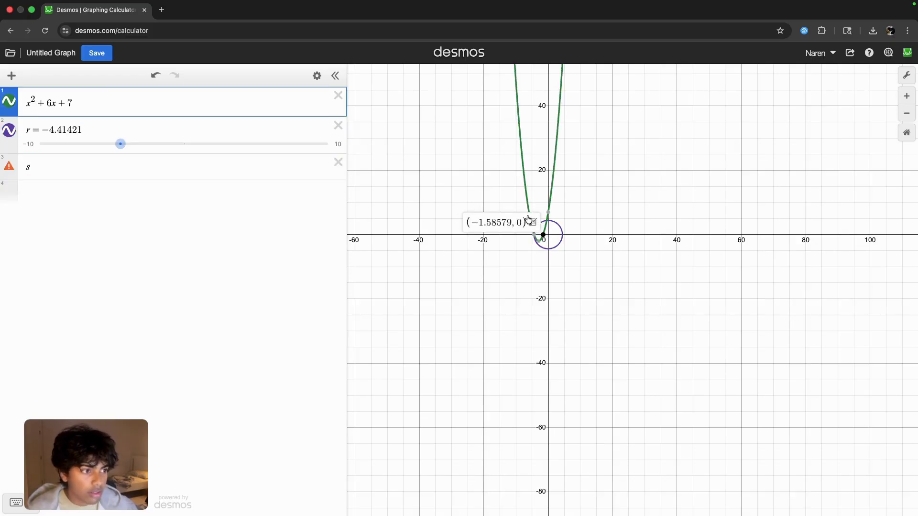
{"action": "left_click", "coordinate": [532, 222]}
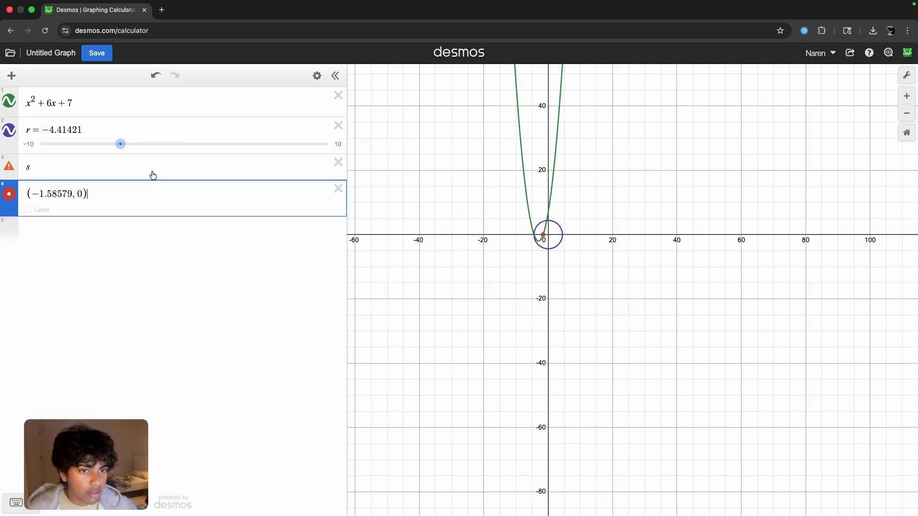
{"action": "key", "text": "super+a"}
{"action": "left_click", "coordinate": [27, 193]}
{"action": "type", "text": "0"}
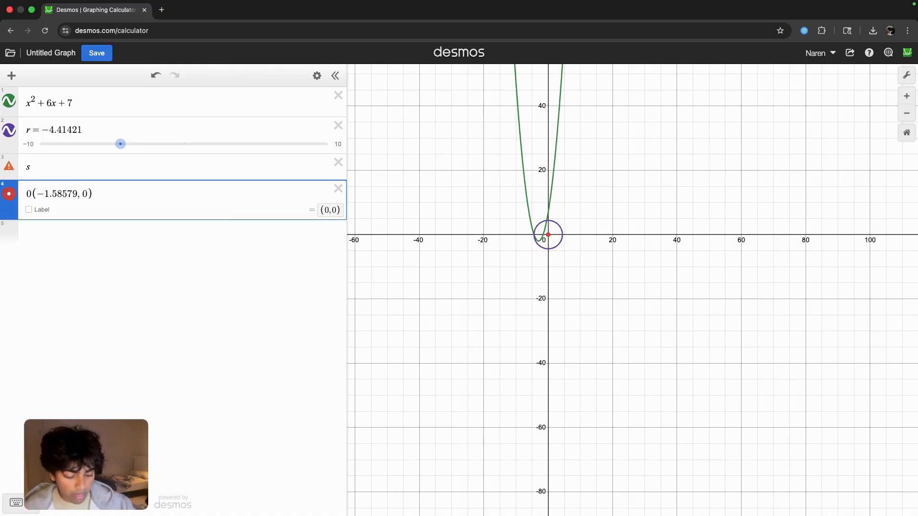
{"action": "type", "text": "s ="}
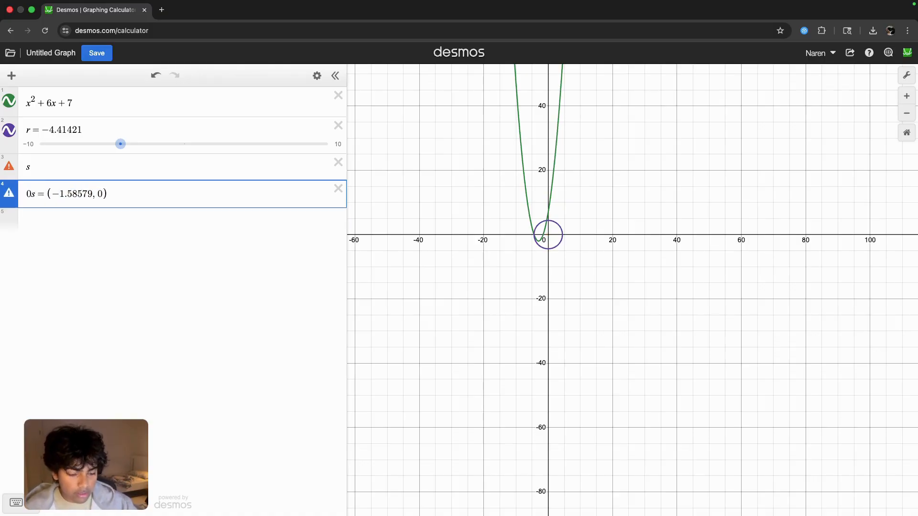
{"action": "key", "text": "Delete"}
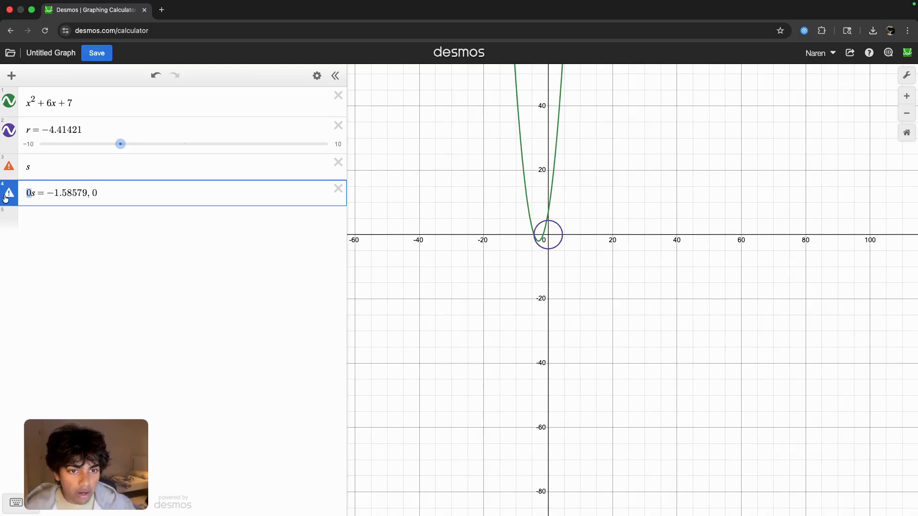
{"action": "key", "text": "BackSpace"}
{"action": "left_click_drag", "start_coordinate": [107, 193], "coordinate": [75, 193]}
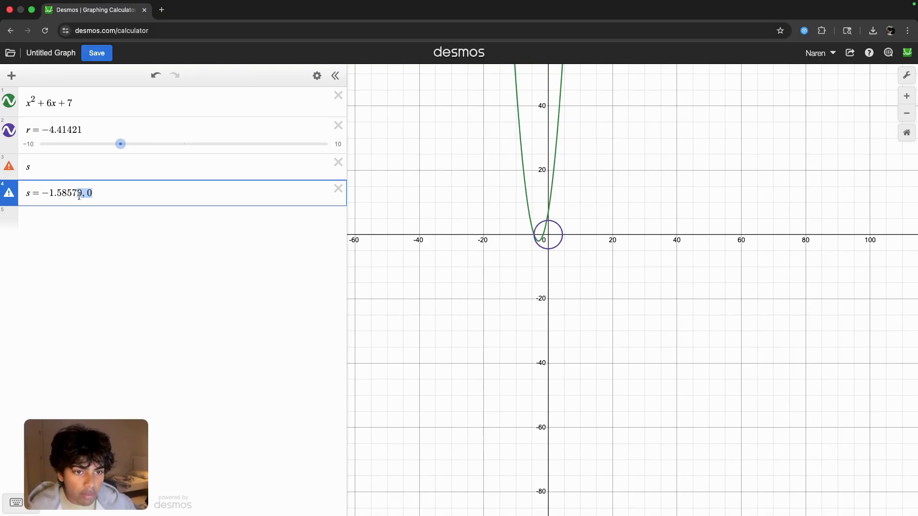
{"action": "key", "text": "BackSpace"}
{"action": "left_click", "coordinate": [335, 163]}
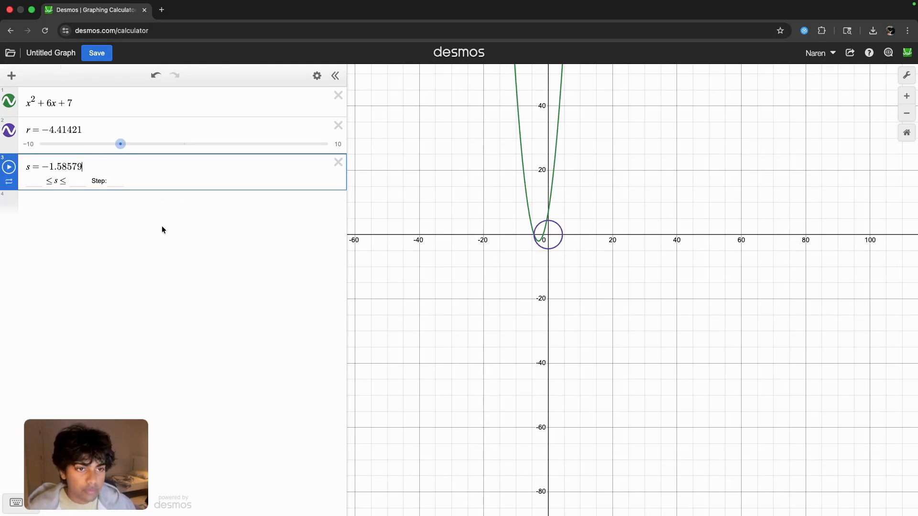
- Check the problem slide for the second quadratic and graph x^2 + 8x + 8 in a new Desmos expression
{"action": "key", "text": "ctrl+Right"}
{"action": "key", "text": "ctrl+Left"}
{"action": "key", "text": "ctrl+Left"}
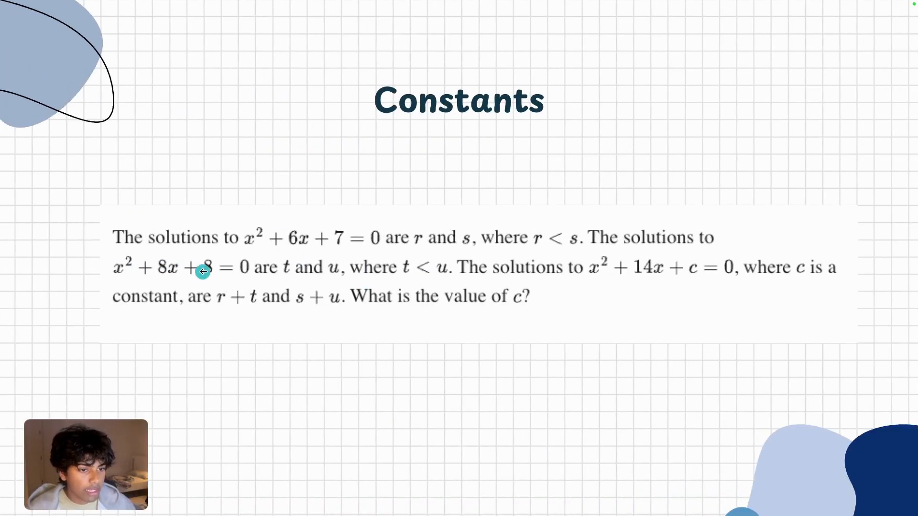
{"action": "key", "text": "ctrl+Right"}
{"action": "left_click", "coordinate": [106, 214]}
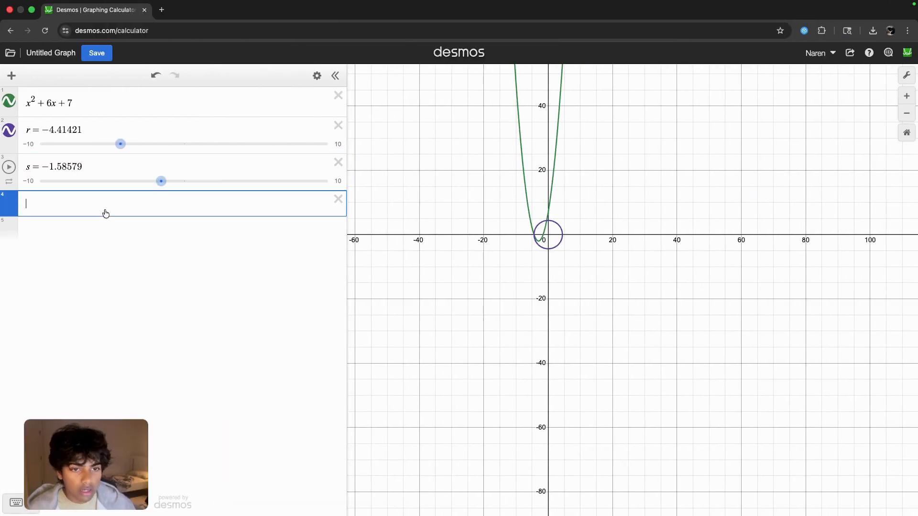
{"action": "type", "text": "x^2"}
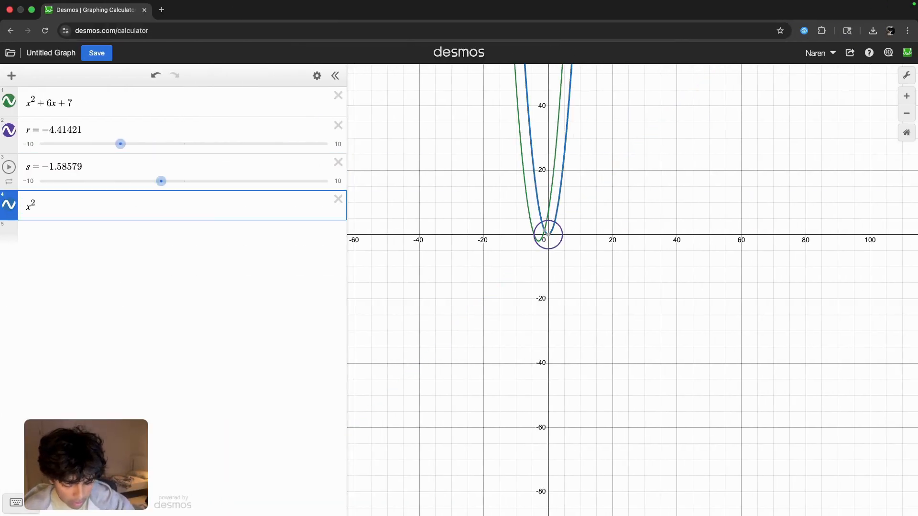
{"action": "key", "text": "Right"}
{"action": "type", "text": "+ 8x + 8"}
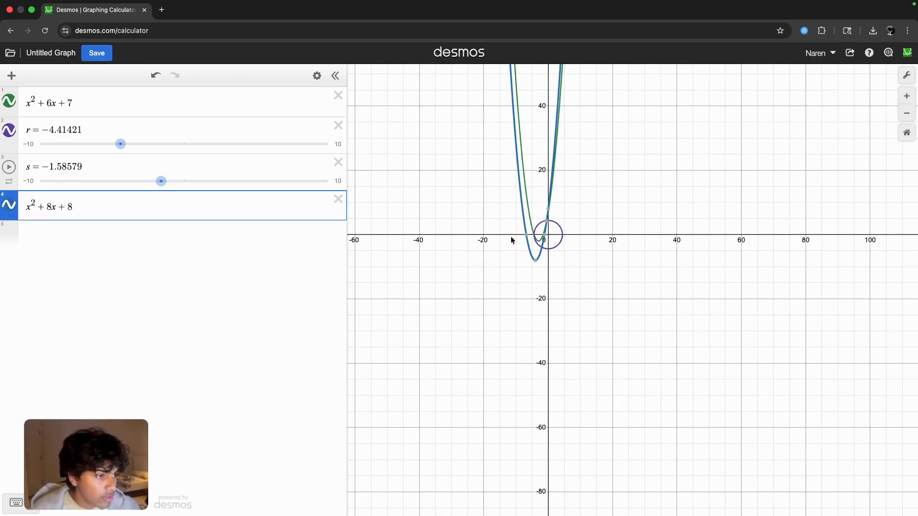
- Add the smaller x-intercept of x^2 + 8x + 8 to the expression list and rewrite it as t = -6.82843
{"action": "left_click", "coordinate": [527, 235]}
{"action": "left_click", "coordinate": [516, 221]}
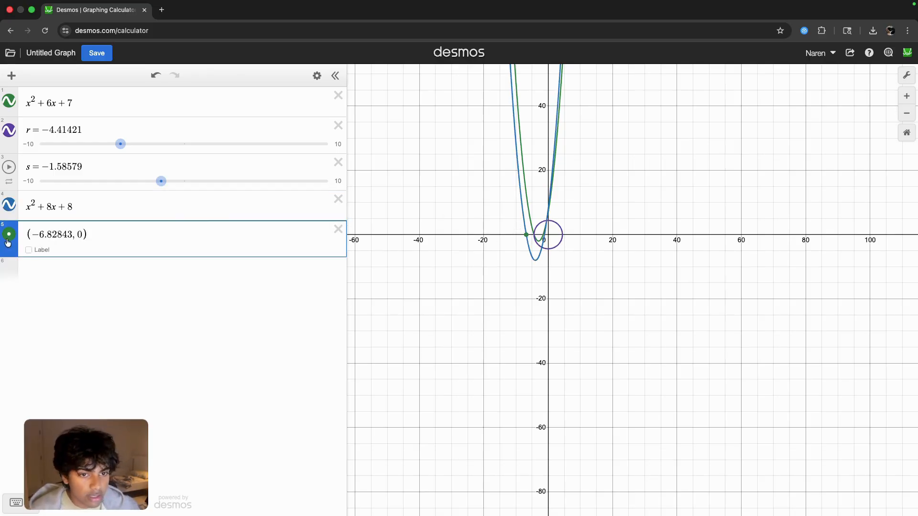
{"action": "type", "text": "t="}
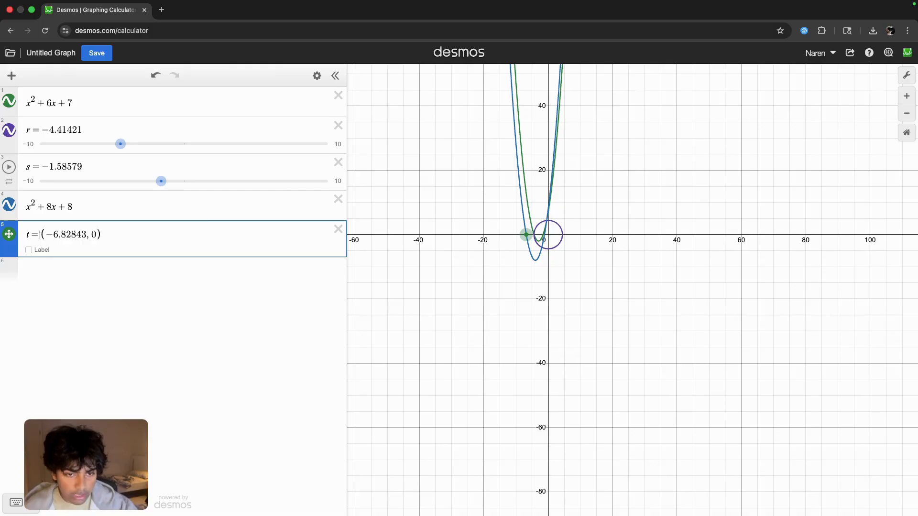
{"action": "key", "text": "Delete"}
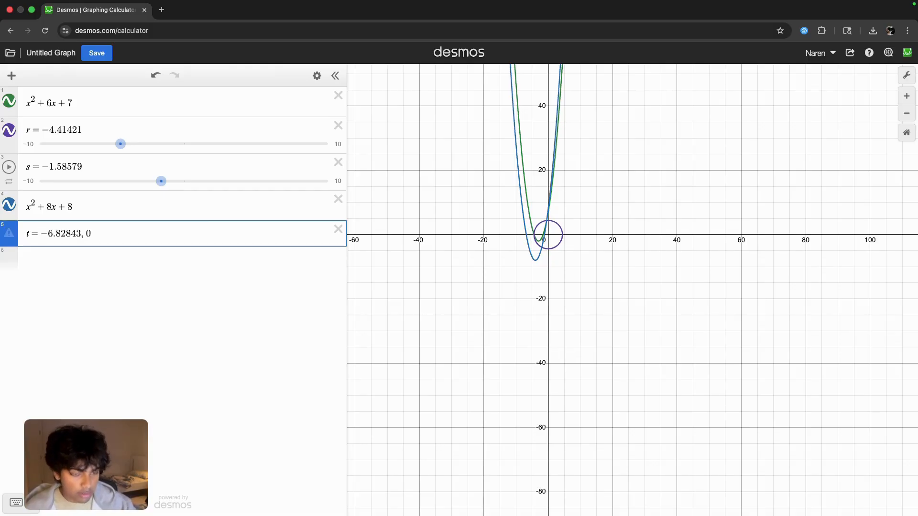
{"action": "key", "text": "Right"}
{"action": "key", "text": "Right"}
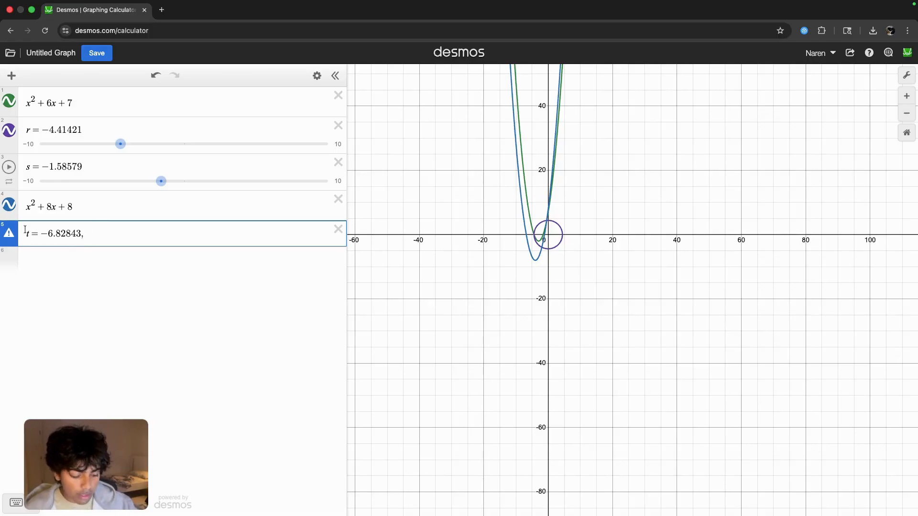
{"action": "key", "text": "BackSpace"}
- Add the larger x-intercept of x^2 + 8x + 8 to the expression list and rewrite it as u = -1.17157
{"action": "left_click", "coordinate": [26, 270]}
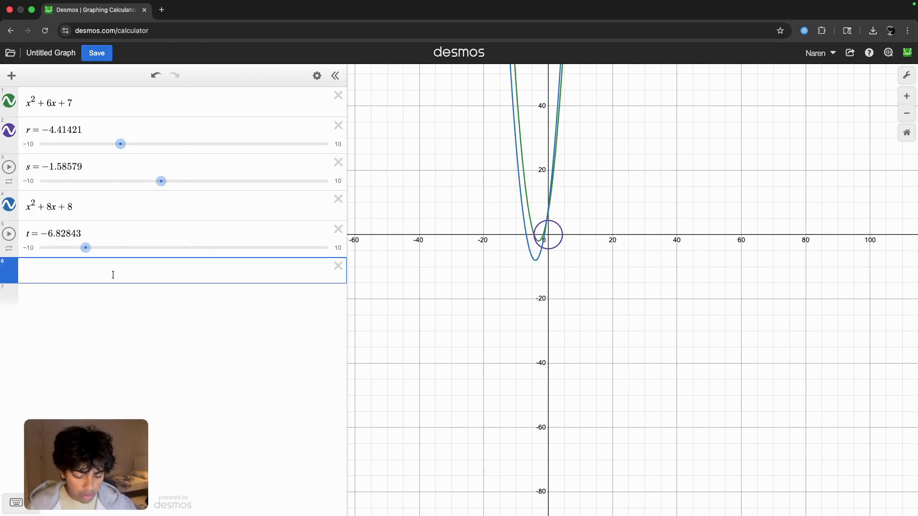
{"action": "type", "text": "u"}
{"action": "left_click", "coordinate": [543, 243]}
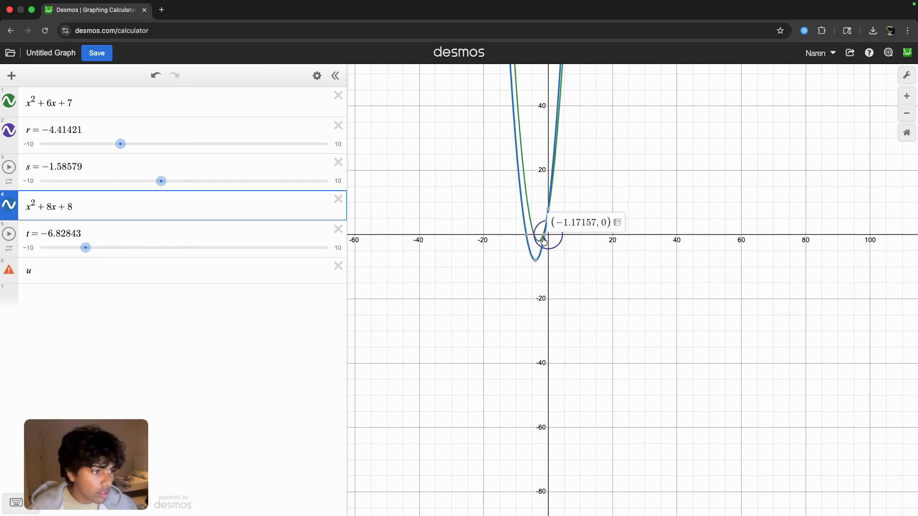
{"action": "scroll", "coordinate": [543, 227], "scroll_direction": "up", "scroll_amount": 10}
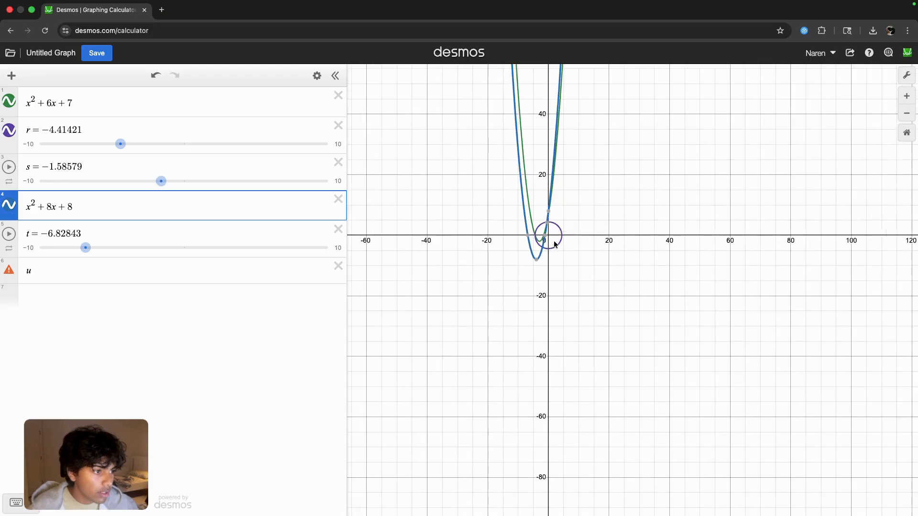
{"action": "scroll", "coordinate": [505, 250], "scroll_direction": "up", "scroll_amount": 3}
{"action": "mouse_move", "coordinate": [505, 209]}
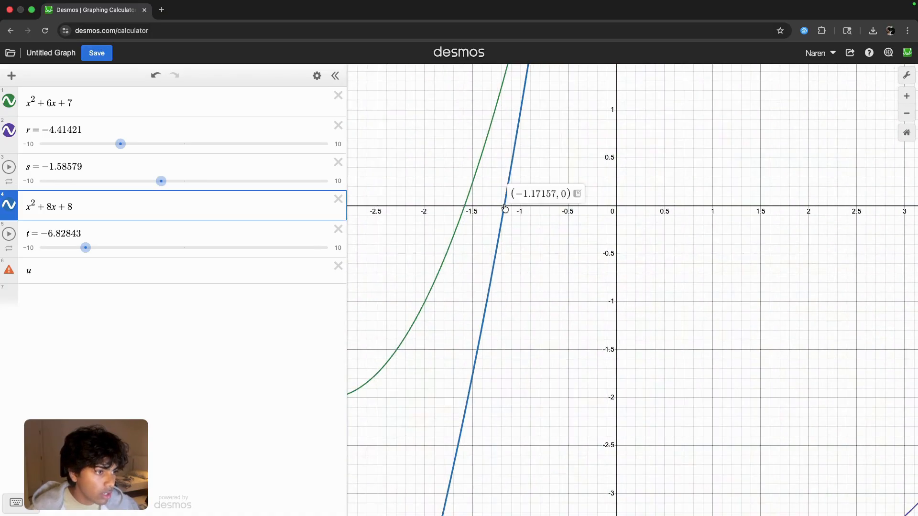
{"action": "left_click", "coordinate": [577, 194]}
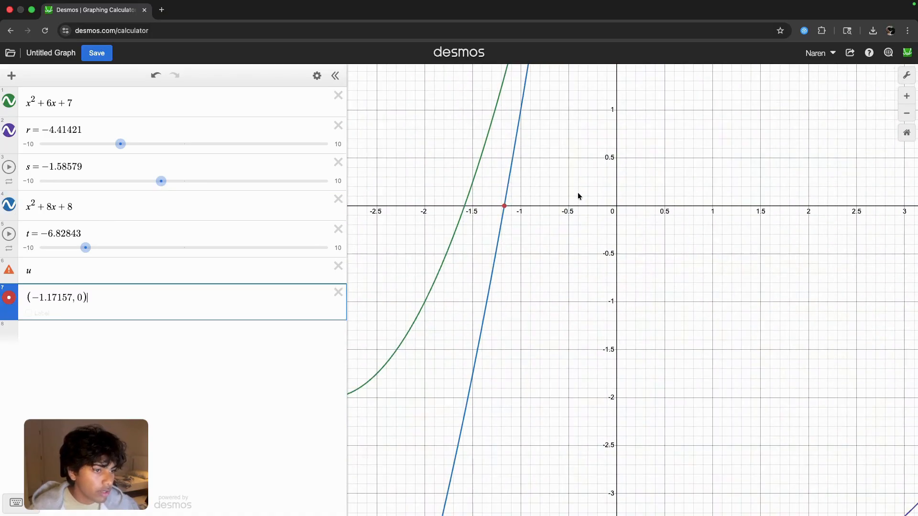
{"action": "left_click", "coordinate": [26, 297]}
{"action": "type", "text": "u="}
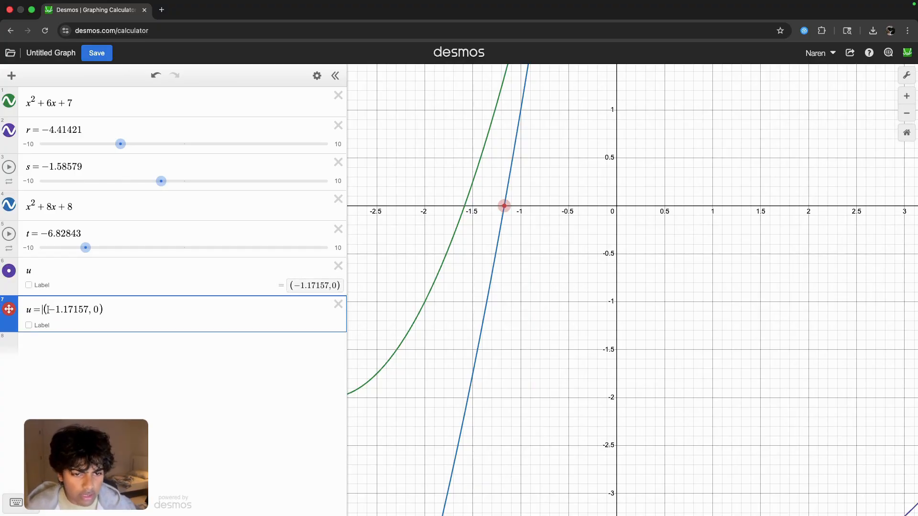
{"action": "key", "text": "BackSpace"}
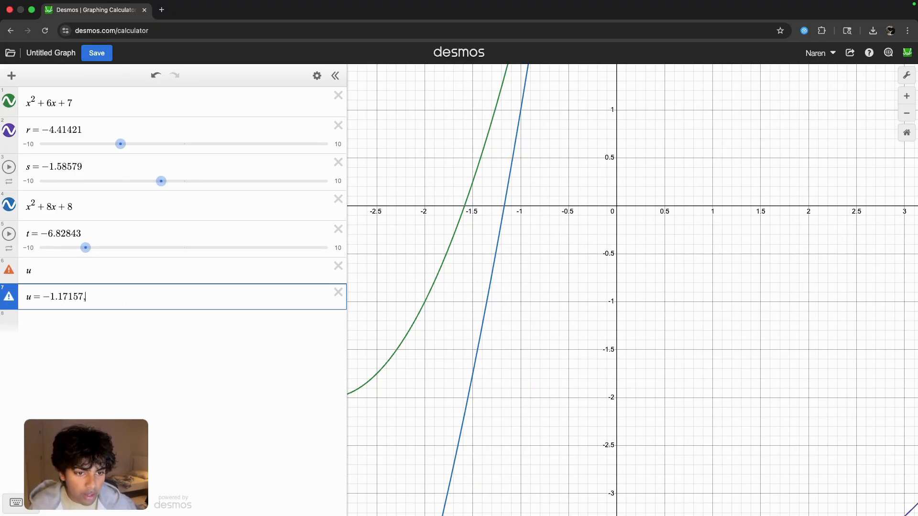
- Check the problem slide for the third quadratic's solutions and create a Desmos table with the points (r+t, 0) and (s+u, 0)
{"action": "key", "text": "ctrl+Left"}
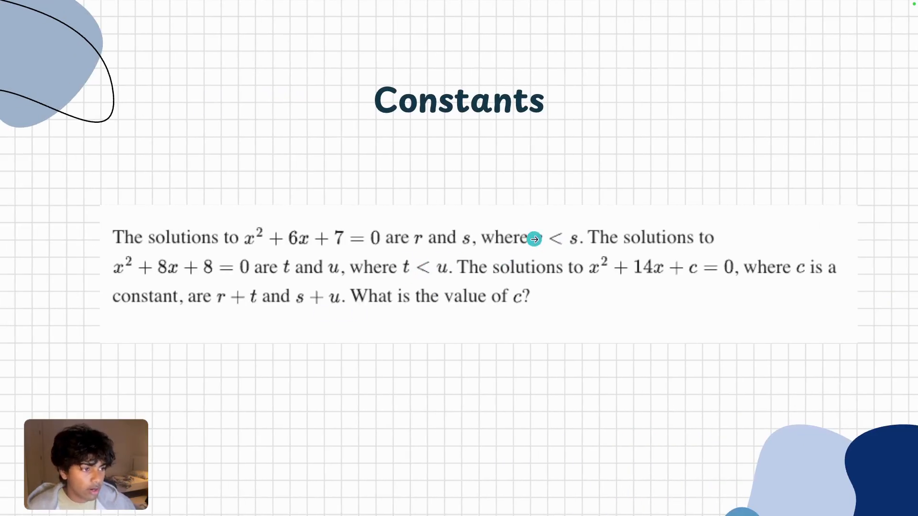
{"action": "key", "text": "ctrl+Right"}
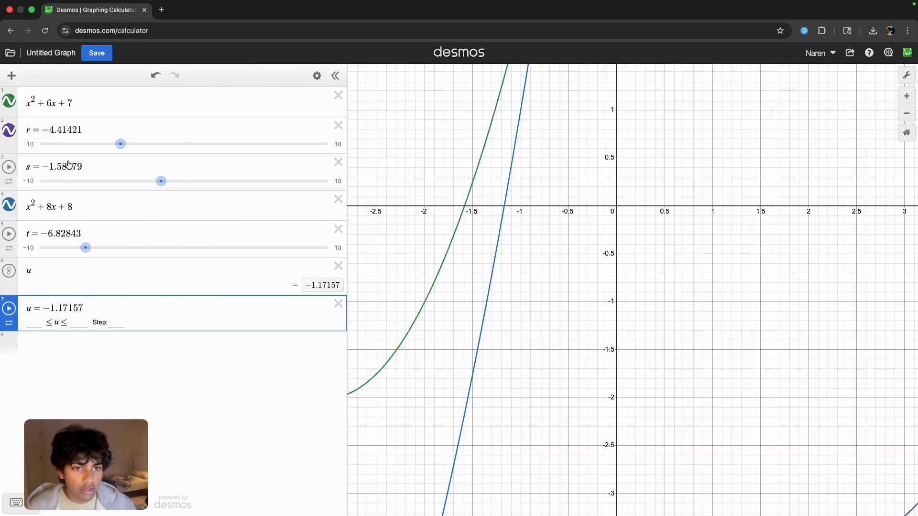
{"action": "key", "text": "ctrl+Left"}
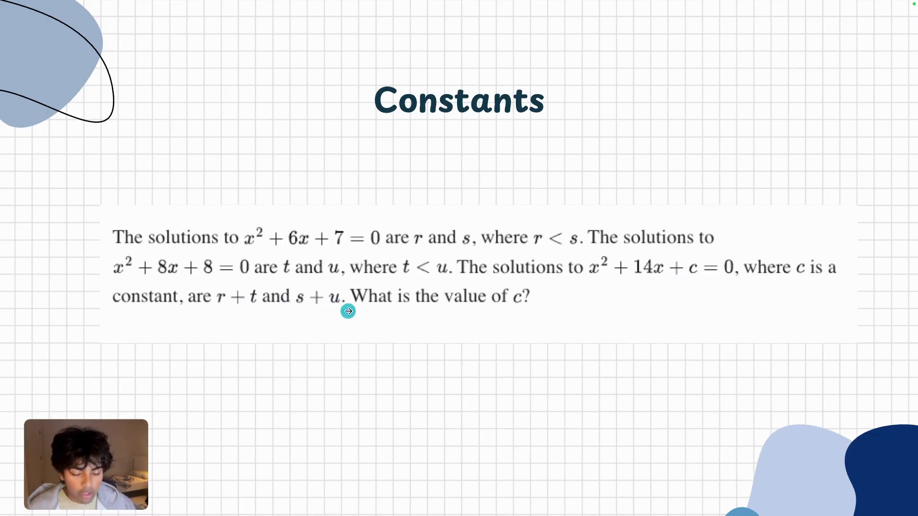
{"action": "key", "text": "ctrl+Right"}
{"action": "left_click", "coordinate": [11, 76]}
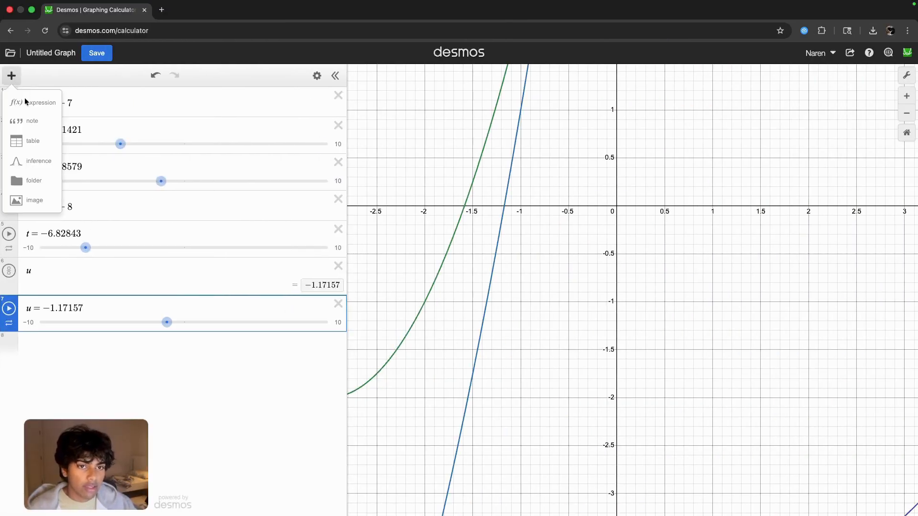
{"action": "left_click", "coordinate": [33, 140]}
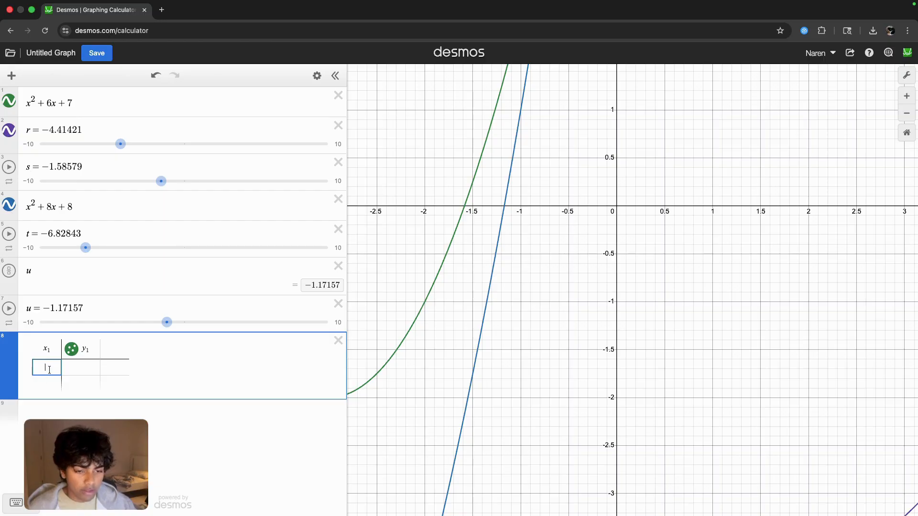
{"action": "type", "text": "r+"}
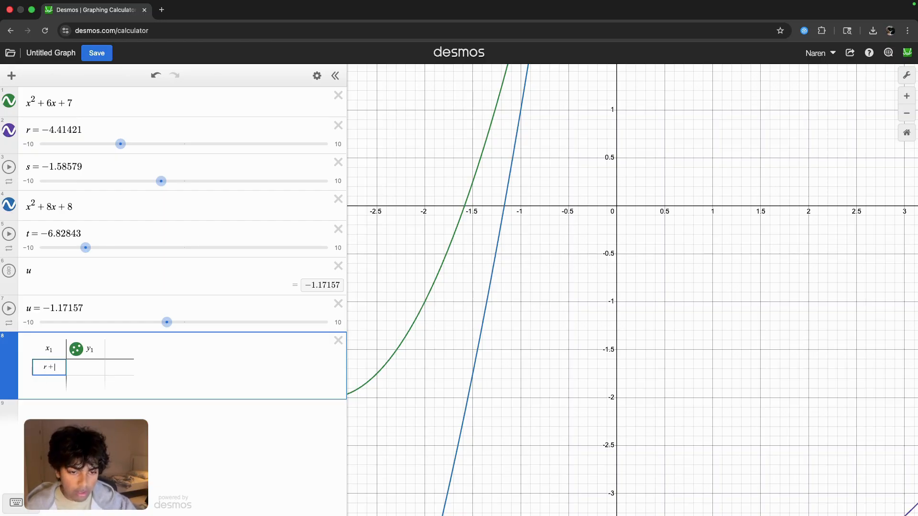
{"action": "type", "text": "t"}
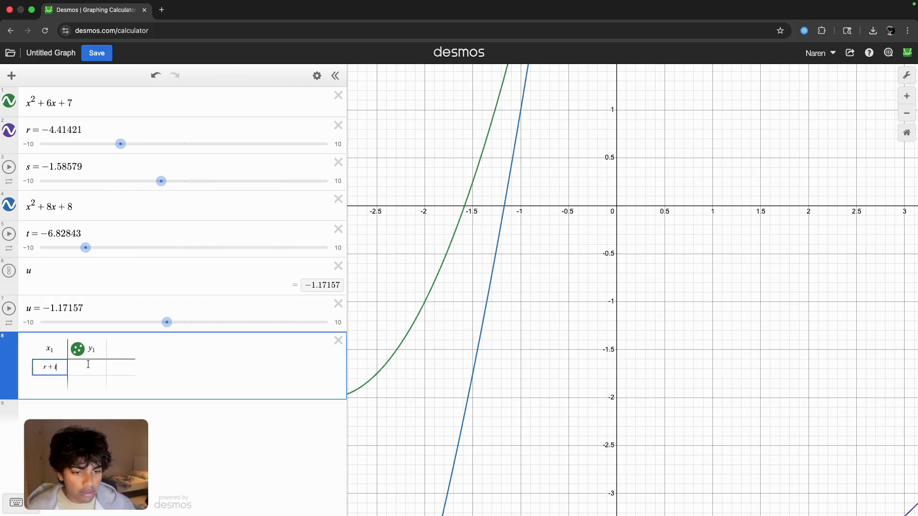
{"action": "left_click", "coordinate": [86, 366]}
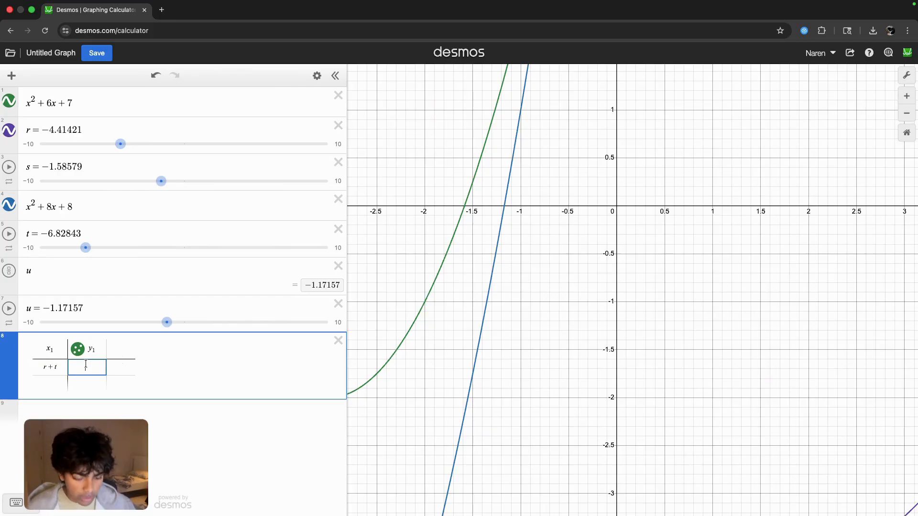
{"action": "left_click", "coordinate": [52, 383]}
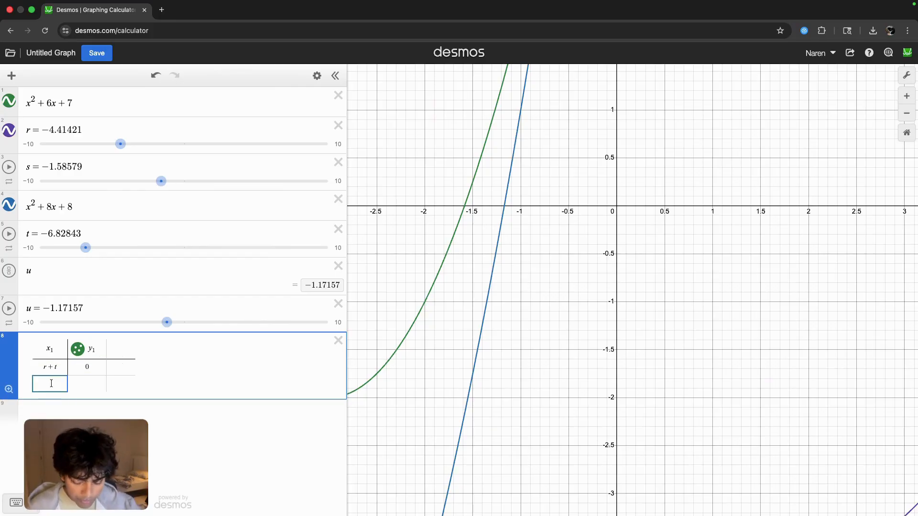
{"action": "type", "text": "s+u"}
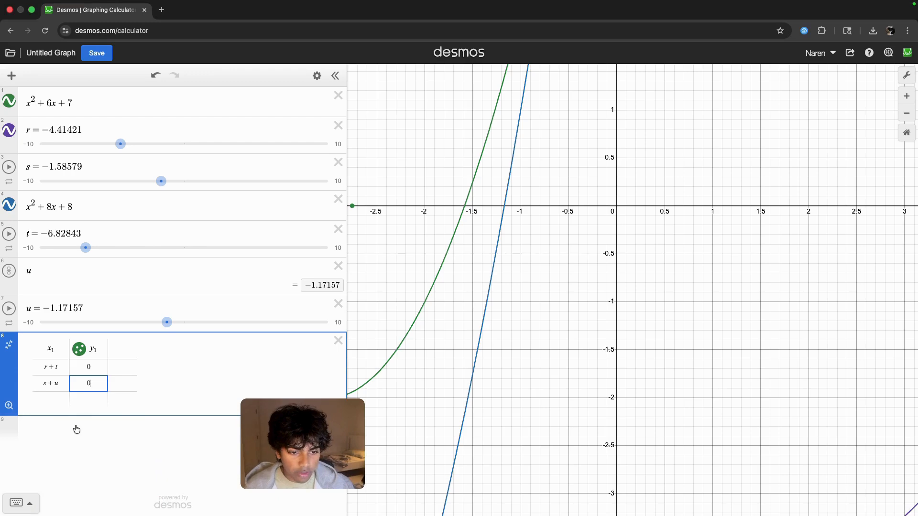
- Enter the regression y1 ~ x1^2 + 14x1 + c below the table, checking the equation against the problem slide
{"action": "left_click", "coordinate": [76, 429]}
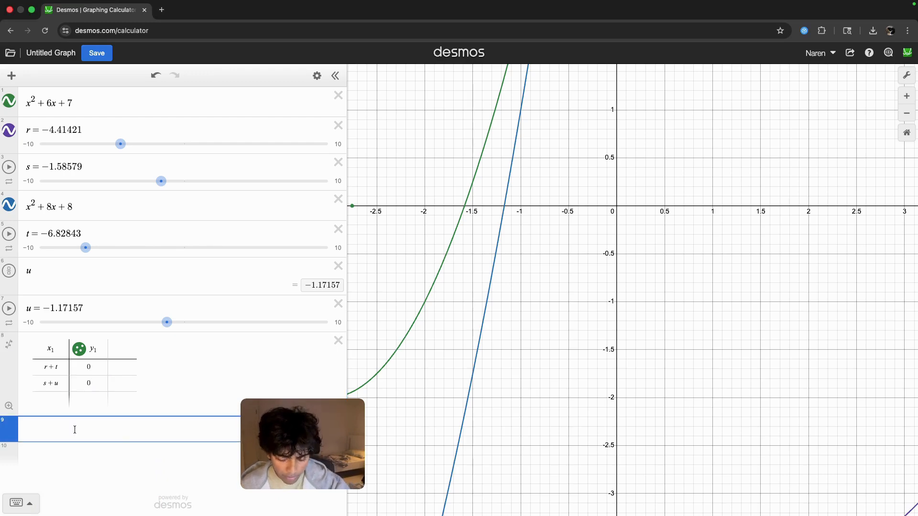
{"action": "type", "text": "y1~"}
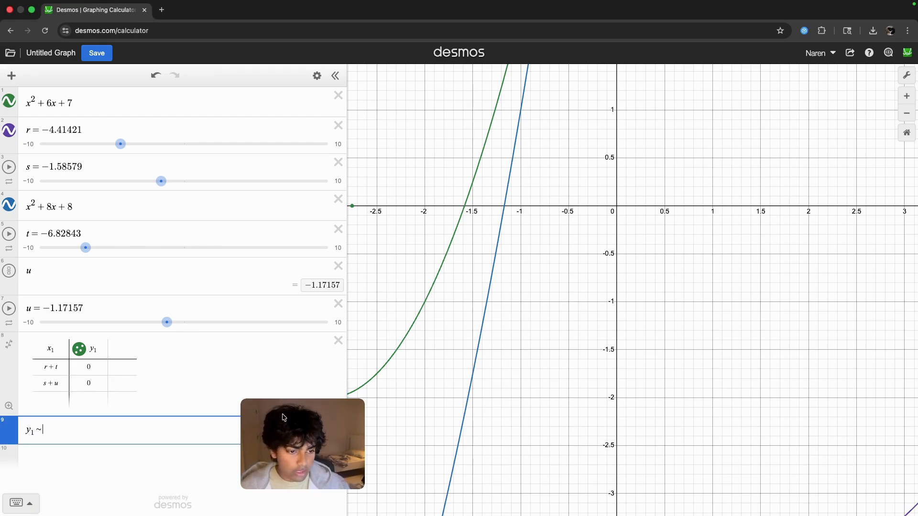
{"action": "left_click", "coordinate": [116, 430]}
{"action": "type", "text": "x1^2"}
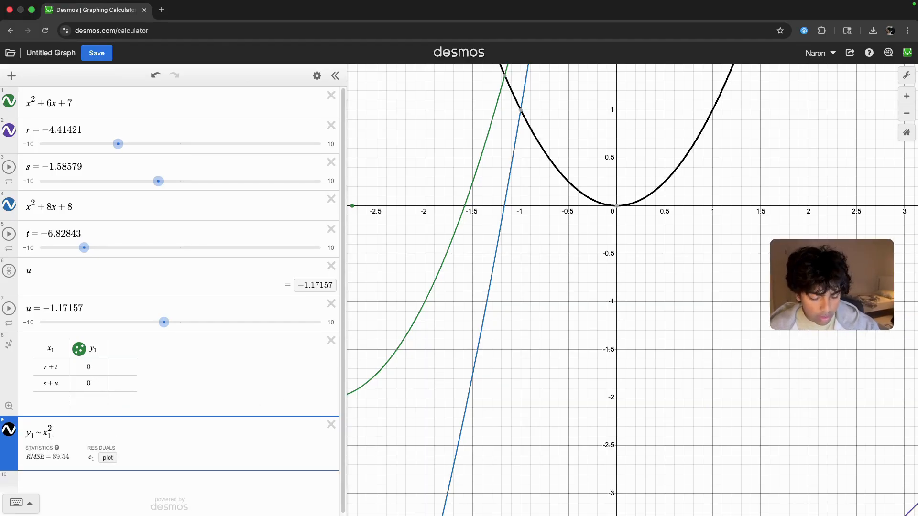
{"action": "key", "text": "ctrl+Left"}
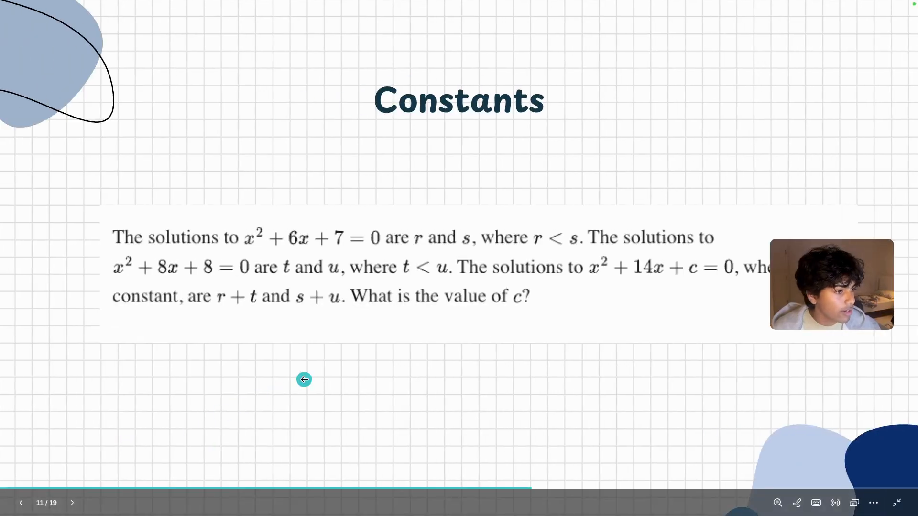
{"action": "key", "text": "ctrl+Right"}
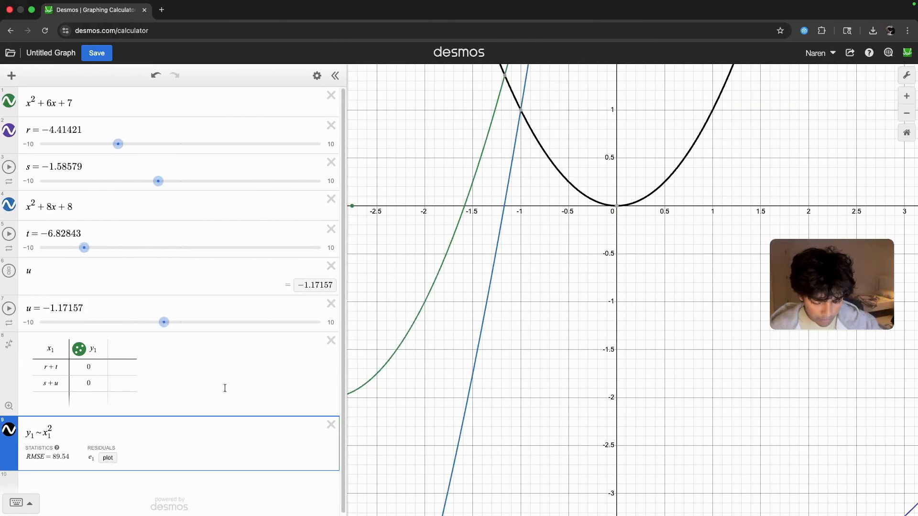
{"action": "type", "text": "+14x1"}
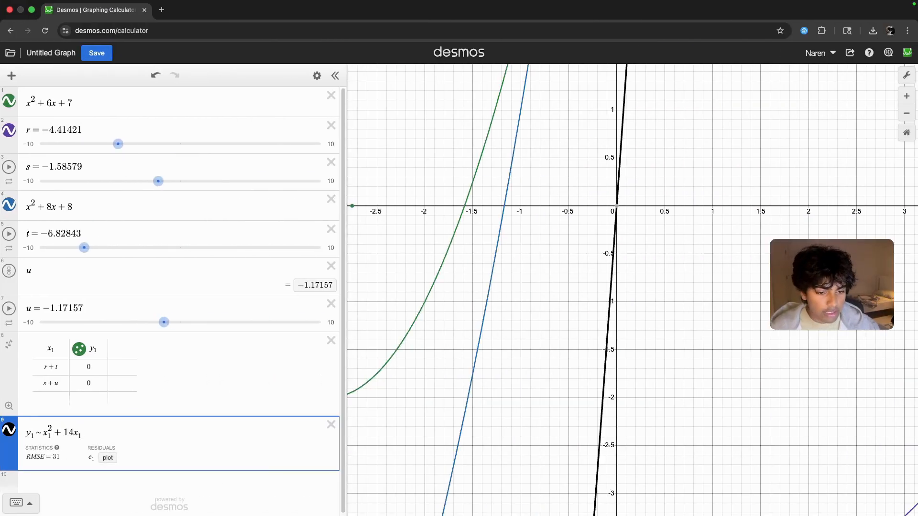
{"action": "type", "text": "+c"}
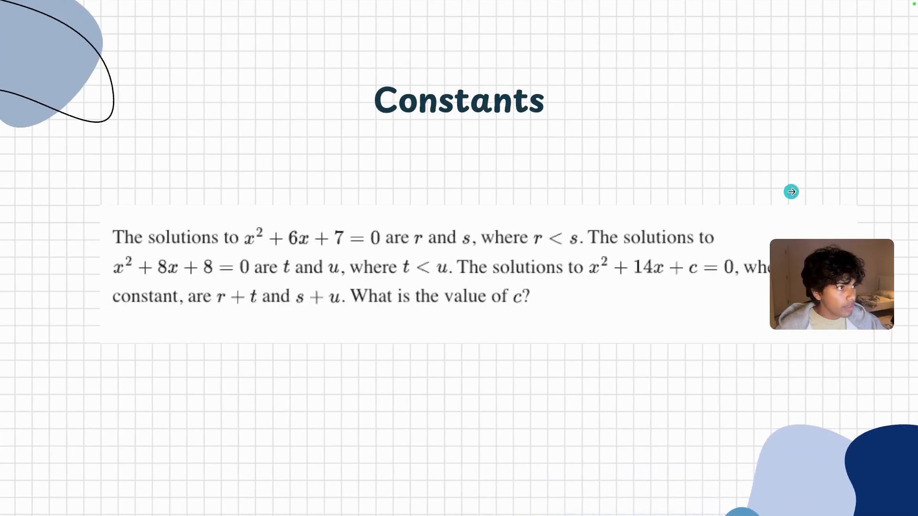
- Advance the slideshow from the Constants problem past Mean/Median/Standard Deviation to the Functions problem
{"action": "left_click", "coordinate": [791, 192]}
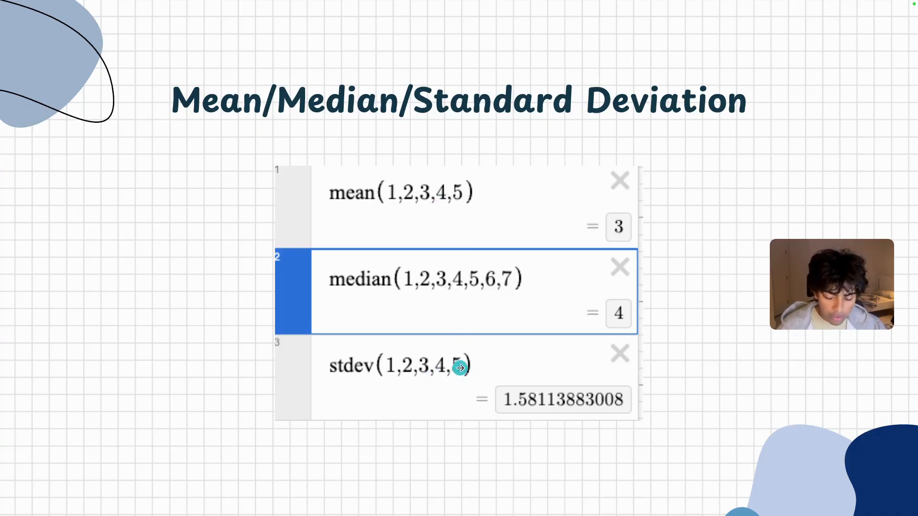
{"action": "left_click", "coordinate": [715, 217]}
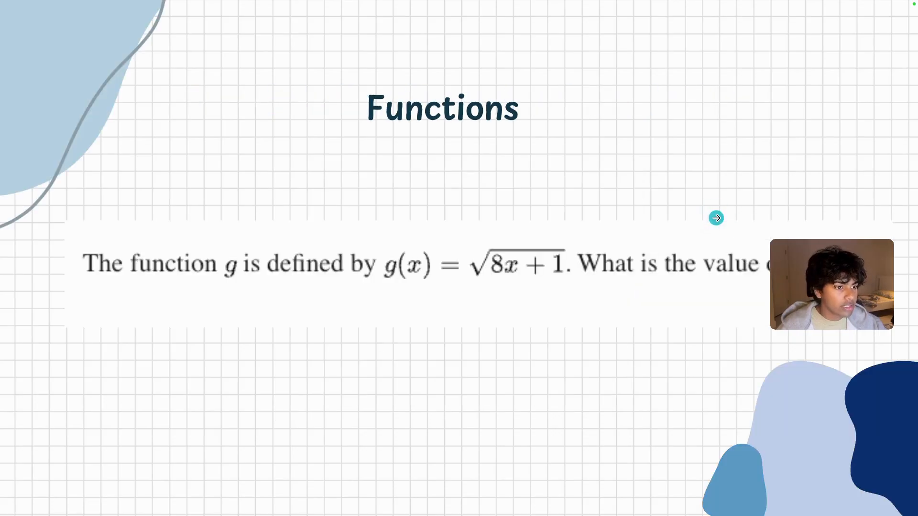
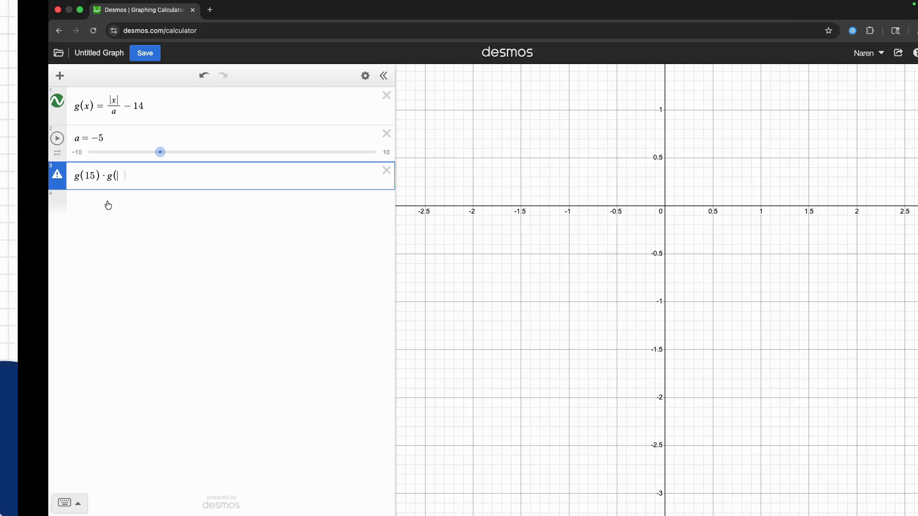
- Complete the product expression as g(15a) · g(7a) and vary the slider a to -5.76
{"action": "key", "text": "ctrl+Right"}
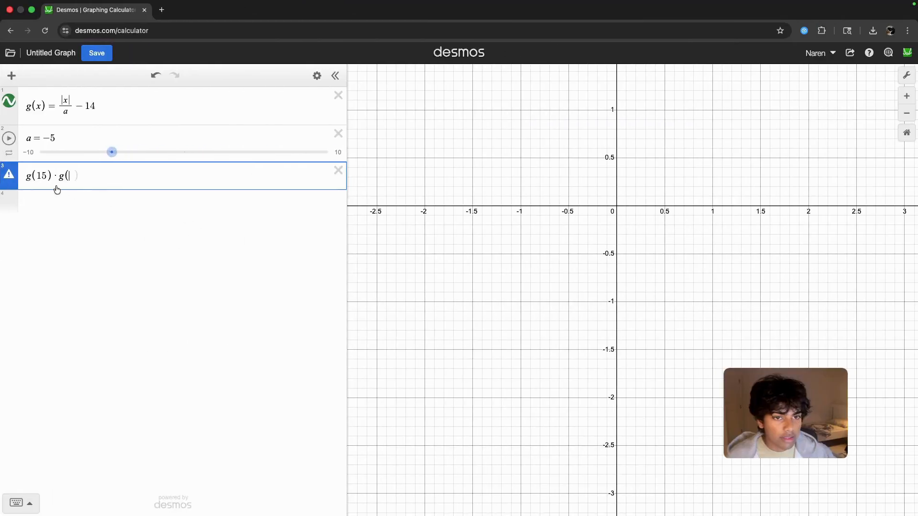
{"action": "type", "text": "a"}
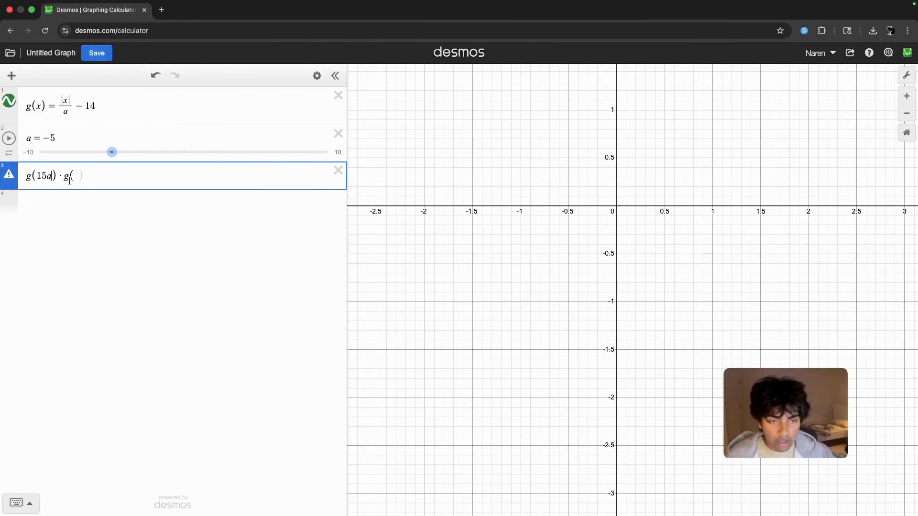
{"action": "type", "text": "7a"}
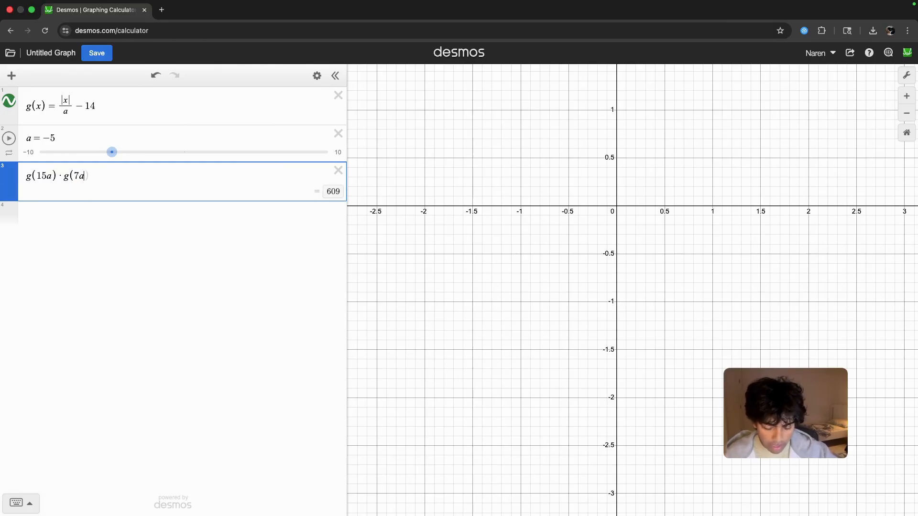
{"action": "left_click_drag", "start_coordinate": [120, 151], "coordinate": [101, 152]}
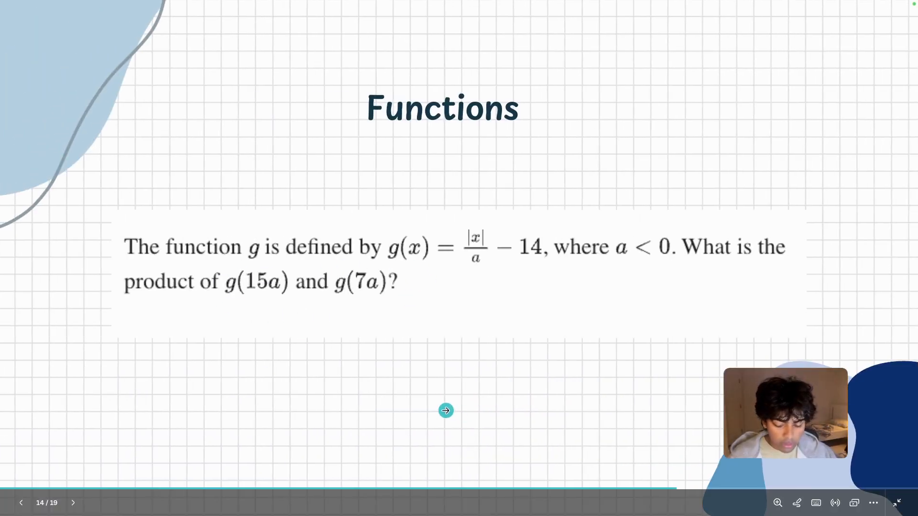
- Advance the slideshow to the next Functions problem and delete all expressions from the Desmos list
{"action": "left_click", "coordinate": [813, 294]}
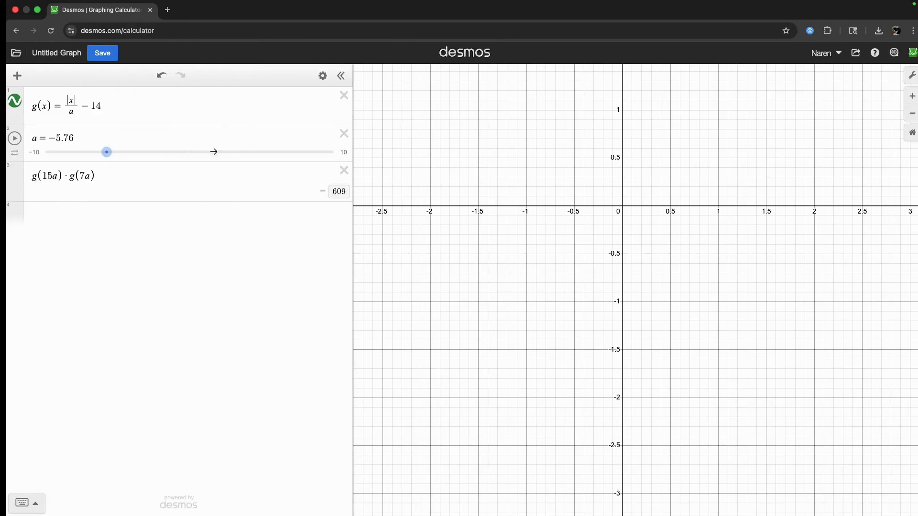
{"action": "left_click", "coordinate": [337, 95]}
{"action": "left_click", "coordinate": [338, 95]}
{"action": "left_click", "coordinate": [335, 97]}
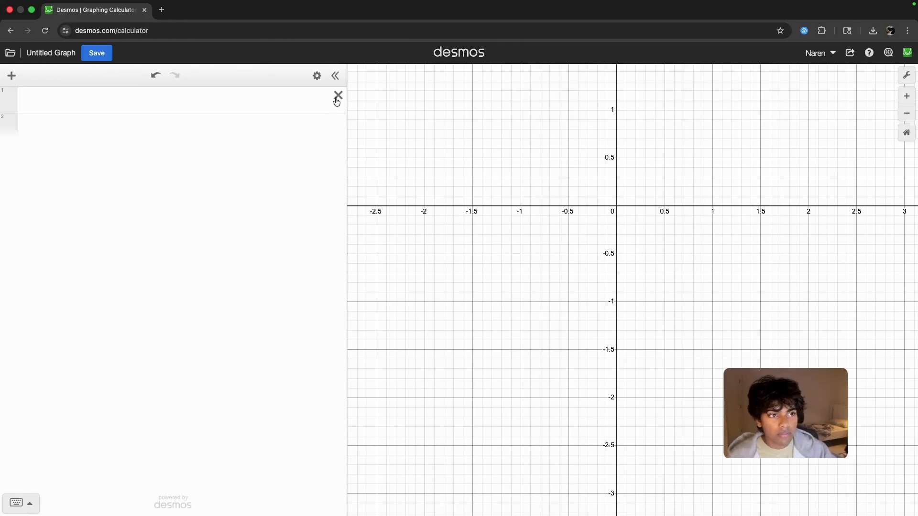
- Define f(x) = 4x^2 + 64x + 262 in the empty expression list, checking the constant against the slide
{"action": "left_click", "coordinate": [299, 103]}
{"action": "type", "text": "f(x) ="}
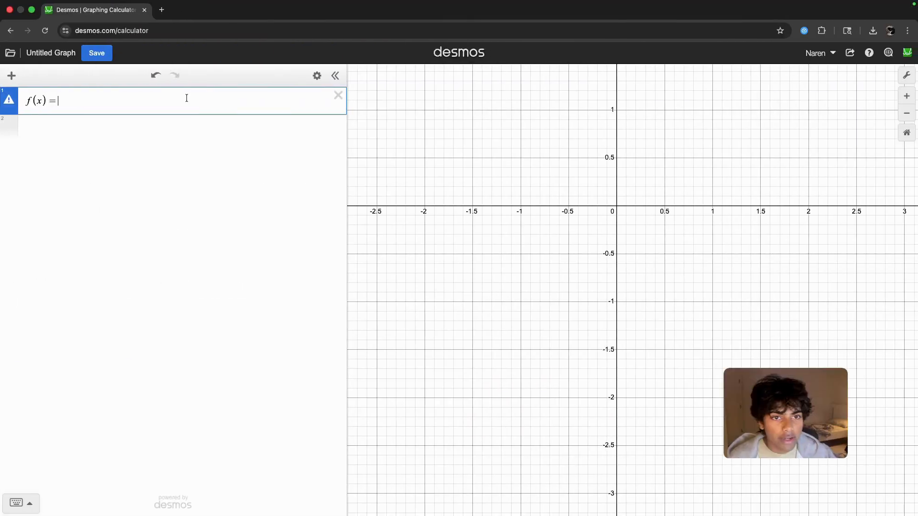
{"action": "type", "text": "4x^2"}
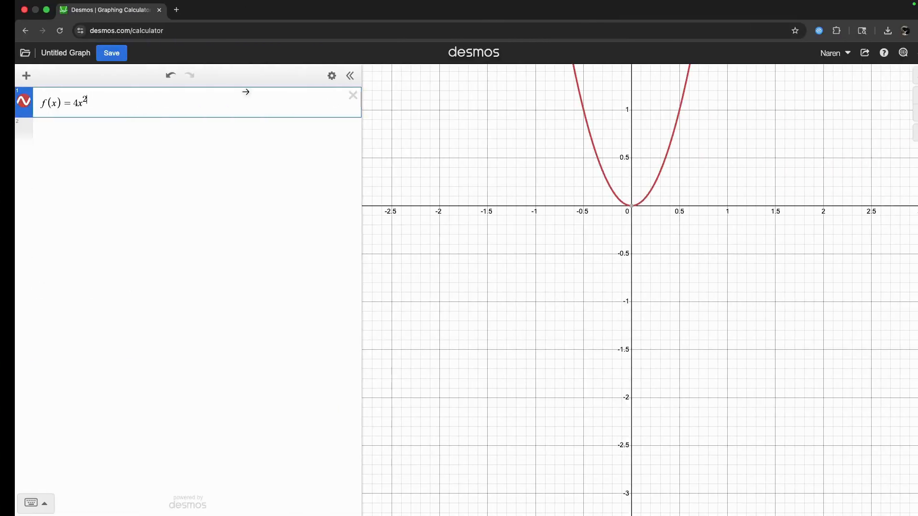
{"action": "type", "text": "+ 64x "}
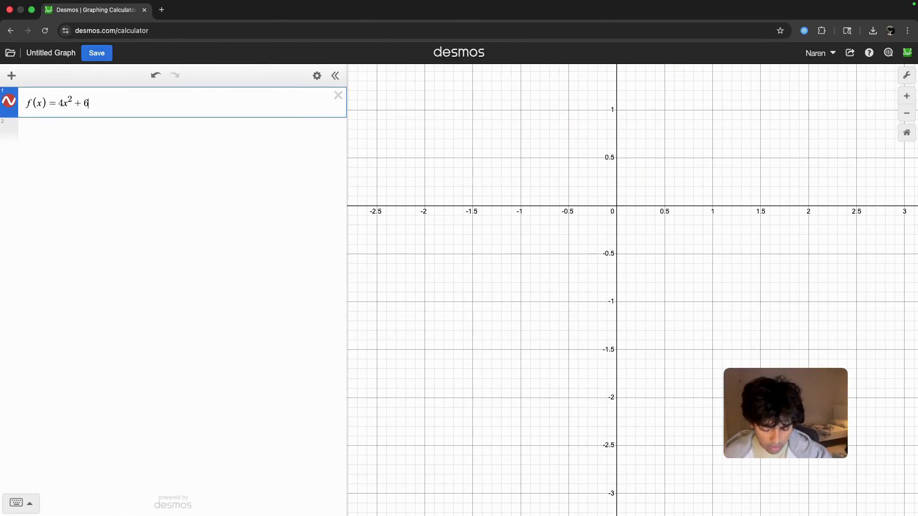
{"action": "type", "text": "+"}
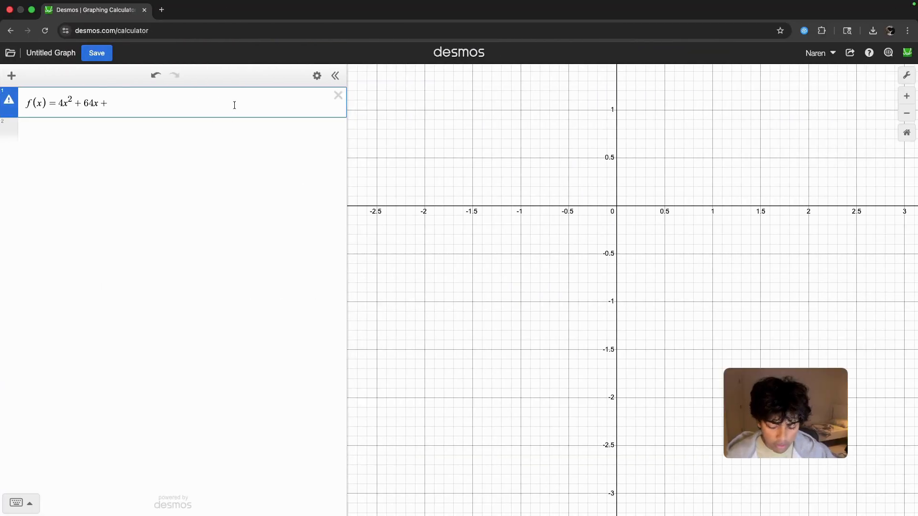
{"action": "type", "text": "262"}
- Define g(x) = f(x + 5) below the quadratic function f
{"action": "left_click", "coordinate": [208, 126]}
{"action": "type", "text": "g(x) = f(x + 5"}
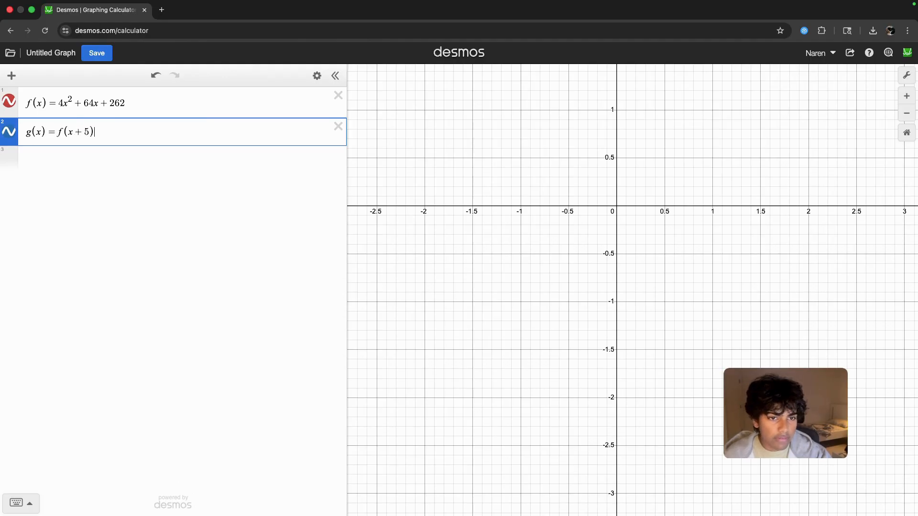
- Read the coordinates of the minimum of g's parabola and compare them with the question on the slide
{"action": "scroll", "coordinate": [622, 432], "scroll_direction": "down", "scroll_amount": 15}
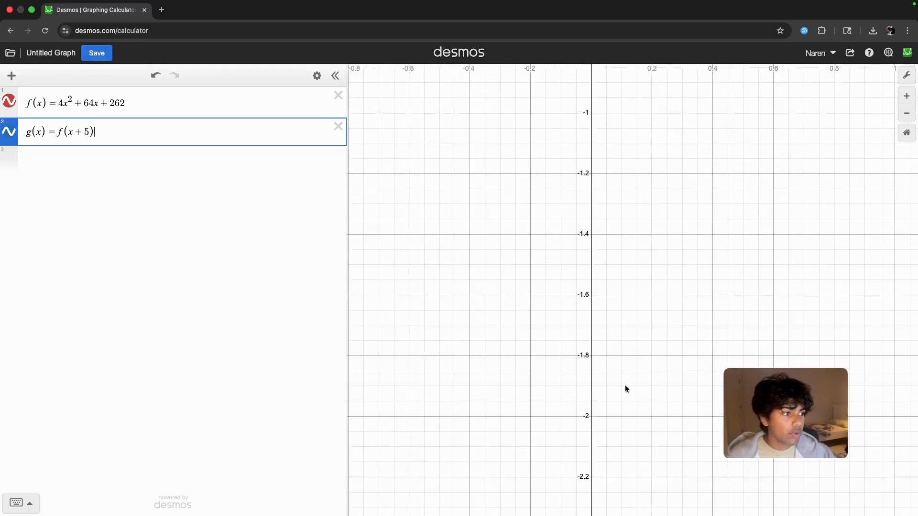
{"action": "scroll", "coordinate": [650, 309], "scroll_direction": "down", "scroll_amount": 4}
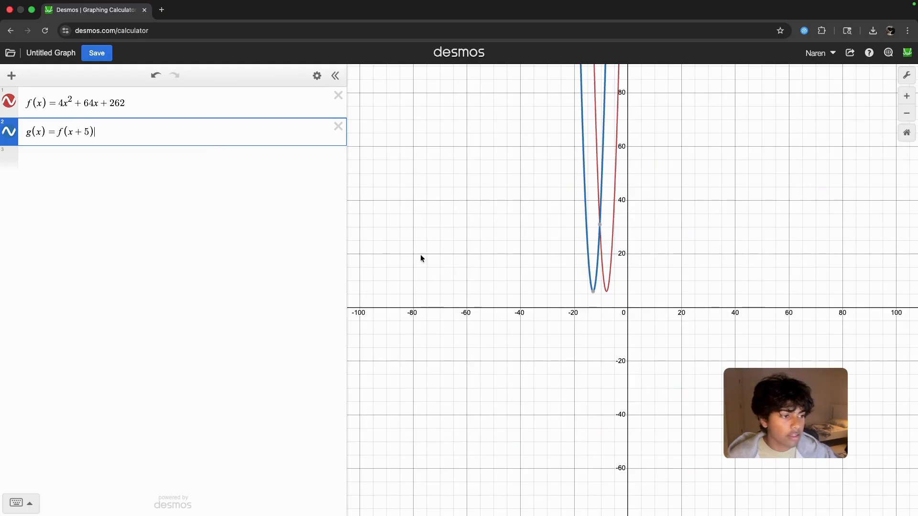
{"action": "mouse_move", "coordinate": [591, 292]}
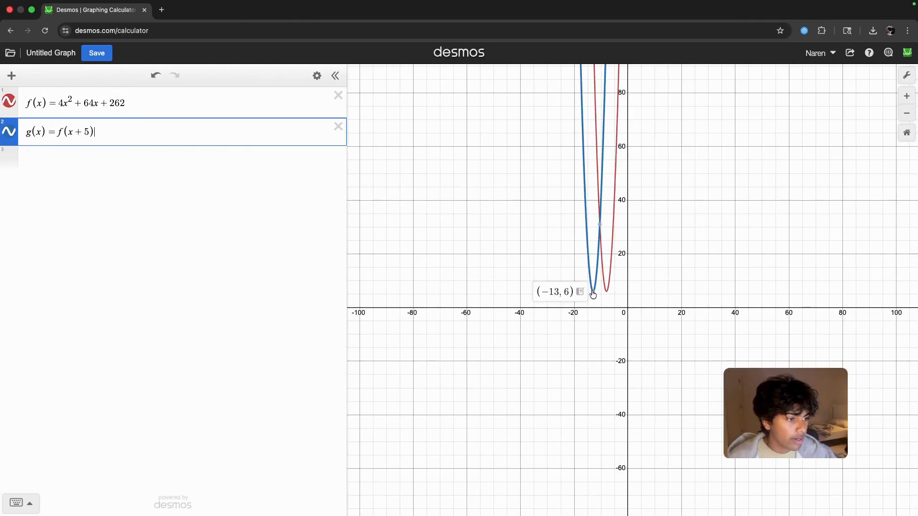
{"action": "key", "text": "ctrl+Left"}
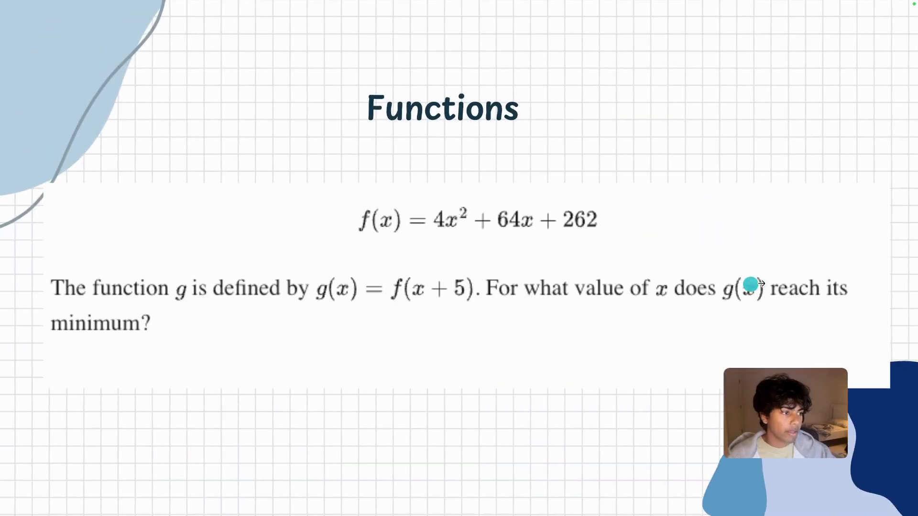
- Advance the slideshow past Systems of inequalities to the Percentages problem
{"action": "key", "text": "Right"}
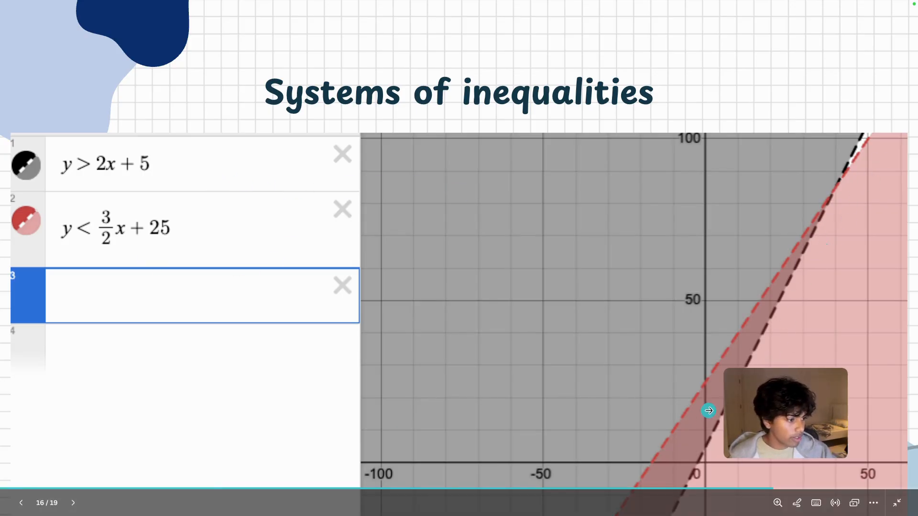
{"action": "key", "text": "Right"}
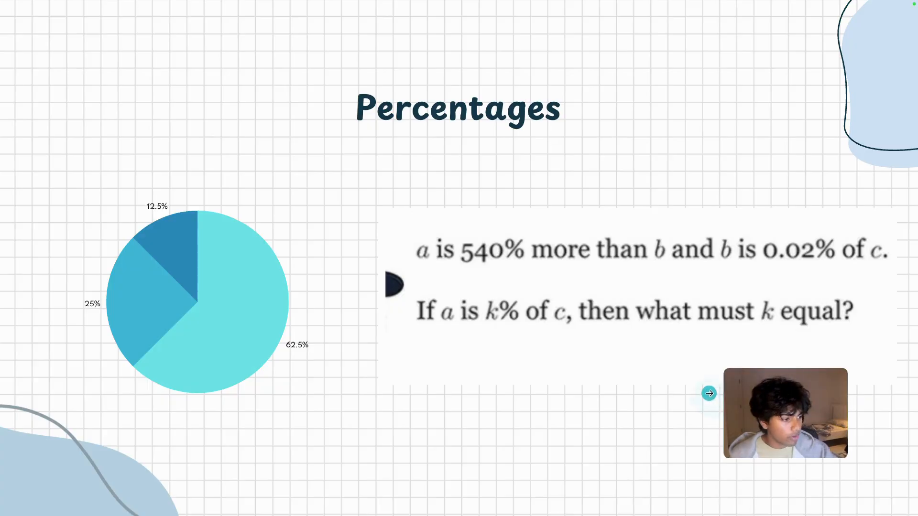
{"action": "key", "text": "Left"}
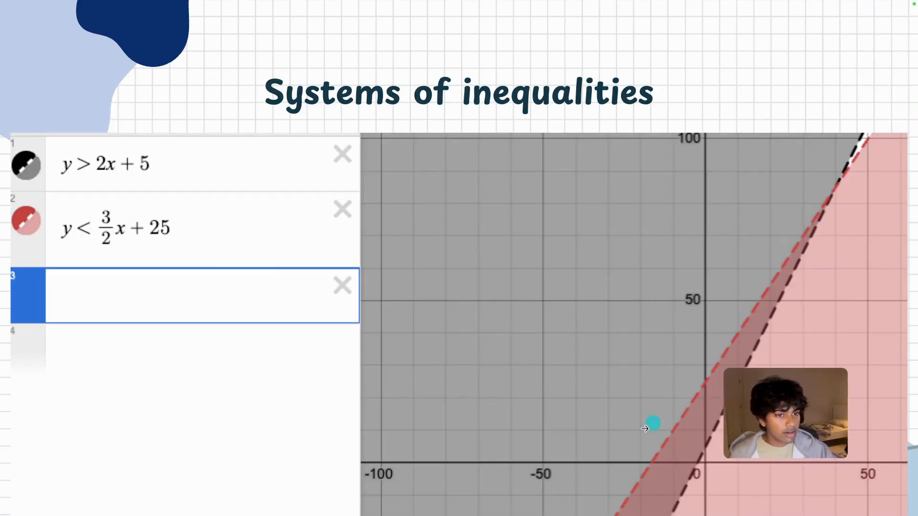
{"action": "key", "text": "Right"}
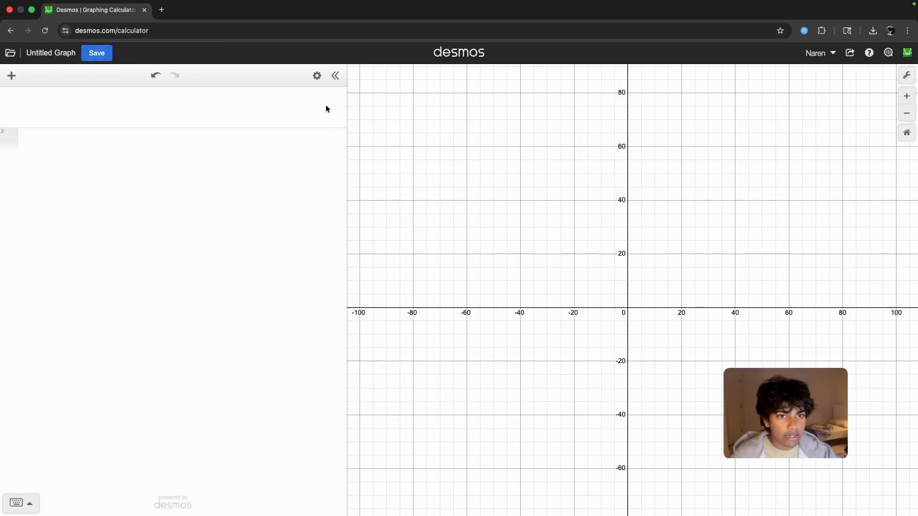
- Enter the example list regression [a + b] ~ [2] in the first expression line
{"action": "type", "text": "["}
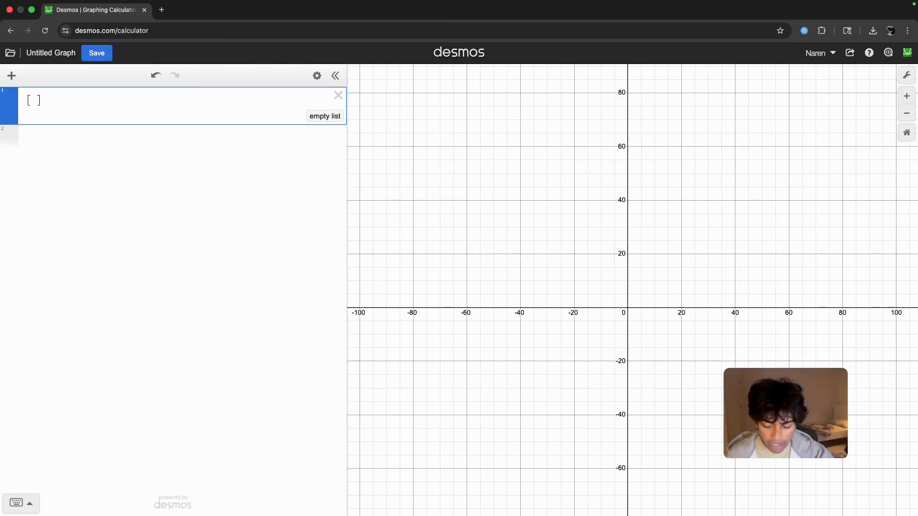
{"action": "type", "text": "]~["}
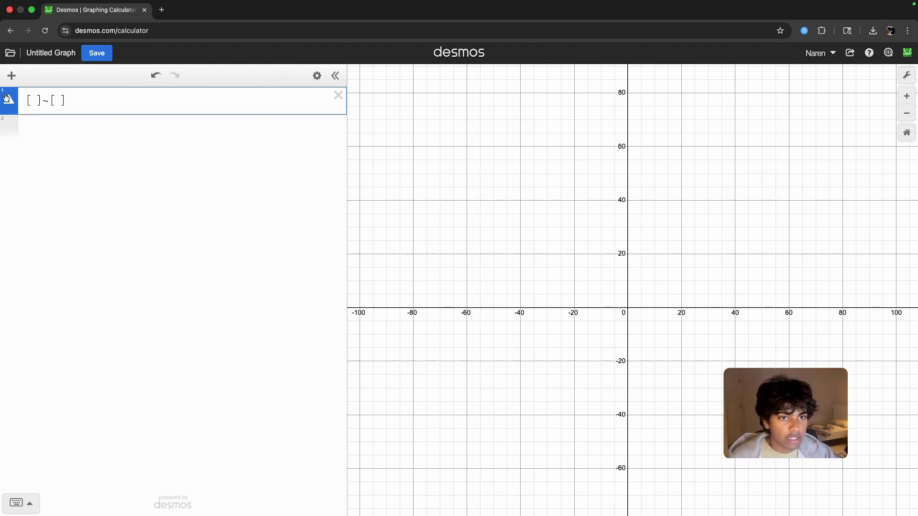
{"action": "type", "text": "a+b"}
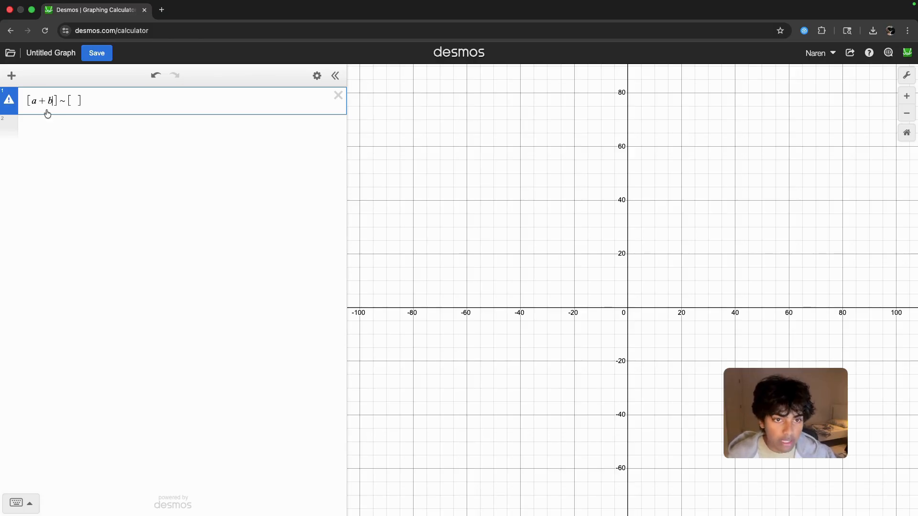
{"action": "left_click", "coordinate": [72, 100]}
{"action": "type", "text": "2"}
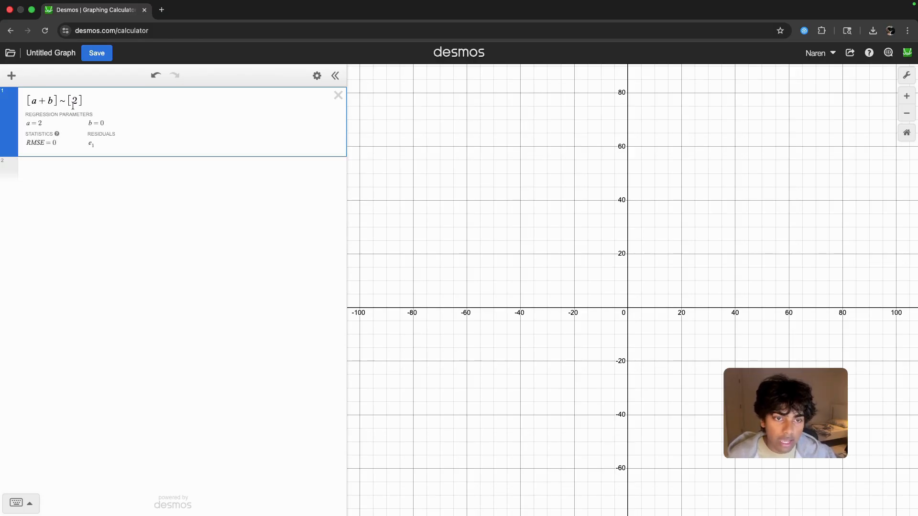
{"action": "type", "text": ","}
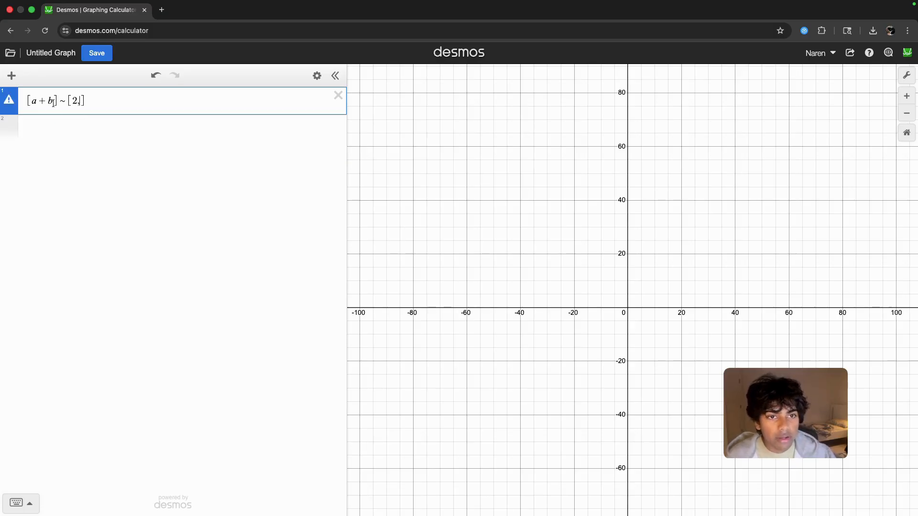
- Extend the example regression with a second equation so it reads [a + b, b - a] ~ [2, 5]
{"action": "left_click", "coordinate": [54, 102]}
{"action": "type", "text": ",b-a]~[2,"}
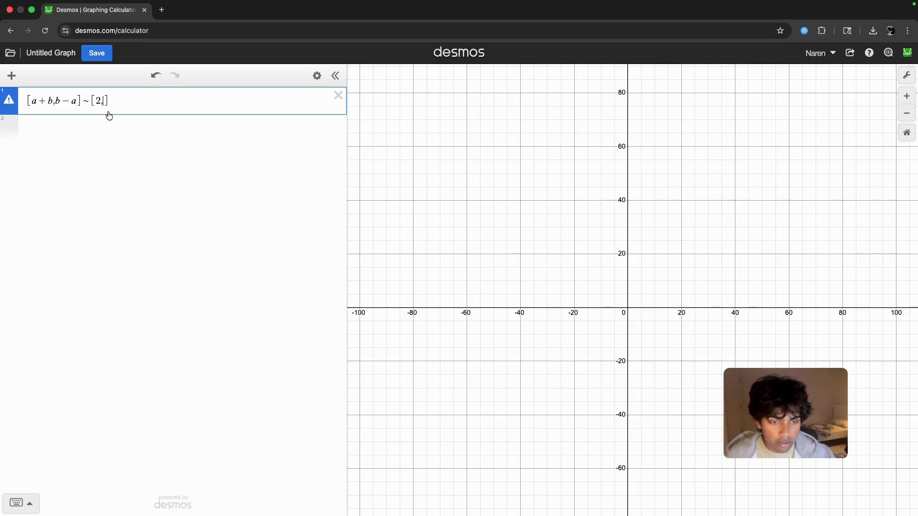
{"action": "type", "text": "5"}
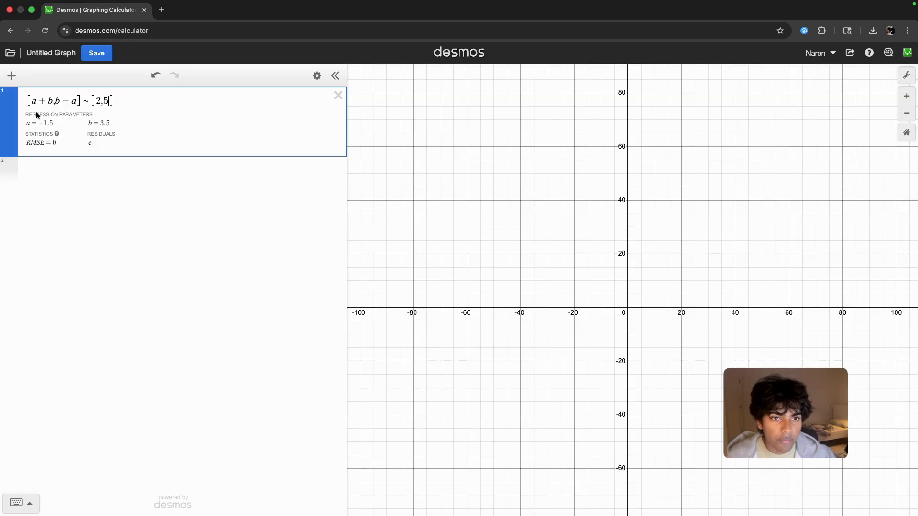
- Clear the example regression from the expression list
{"action": "left_click_drag", "start_coordinate": [31, 101], "coordinate": [101, 99]}
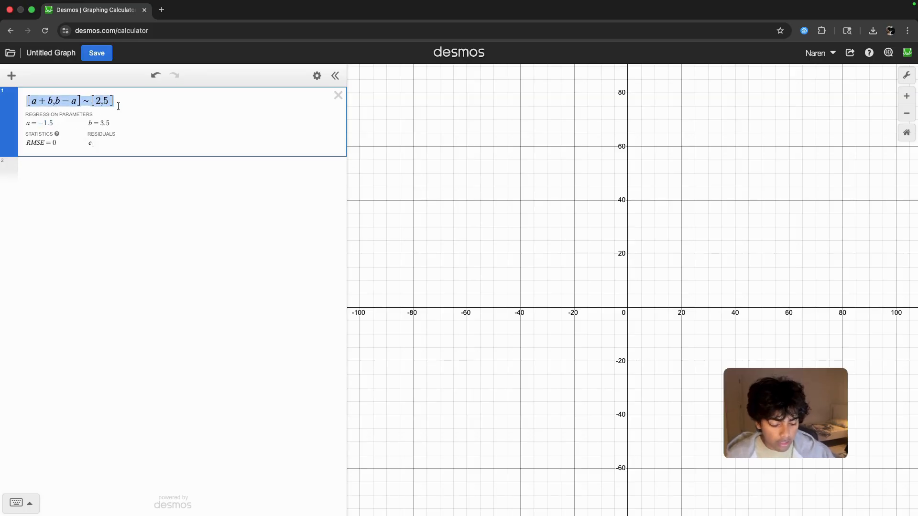
{"action": "type", "text": "[]~"}
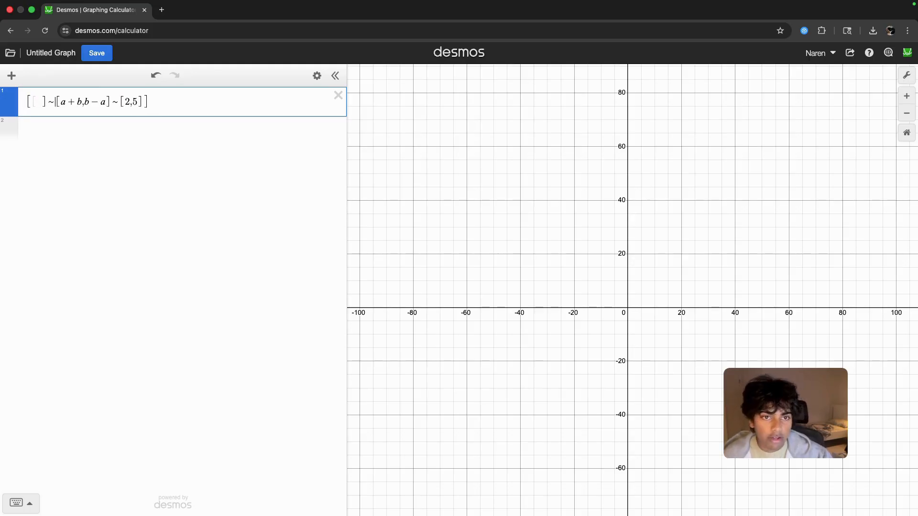
{"action": "left_click", "coordinate": [338, 95]}
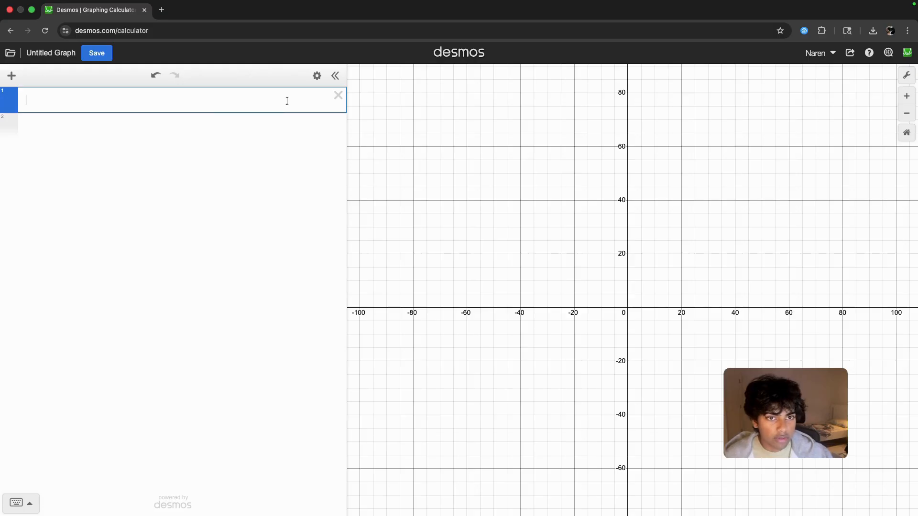
- Enter the first relation of the Percentages problem as the list regression [a] ~ [640% of b]
{"action": "type", "text": "[]~["}
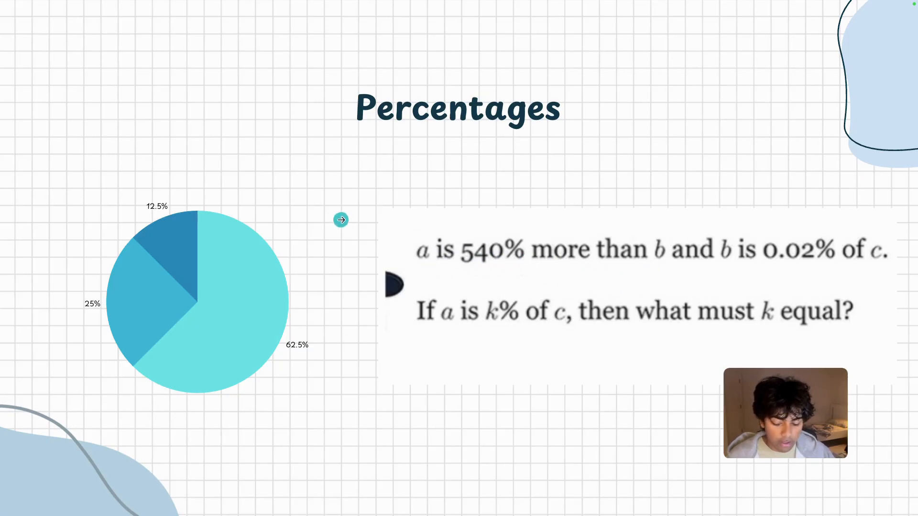
{"action": "key", "text": "ctrl+Right"}
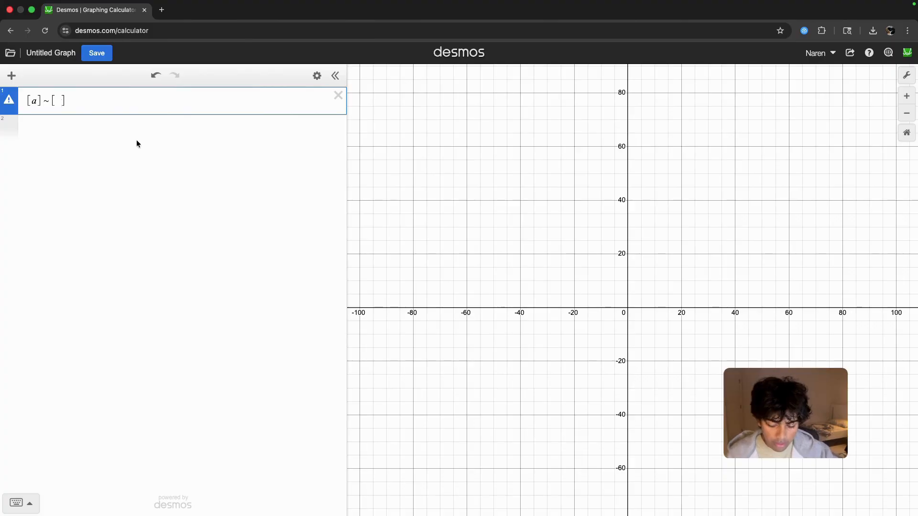
{"action": "type", "text": "640% of "}
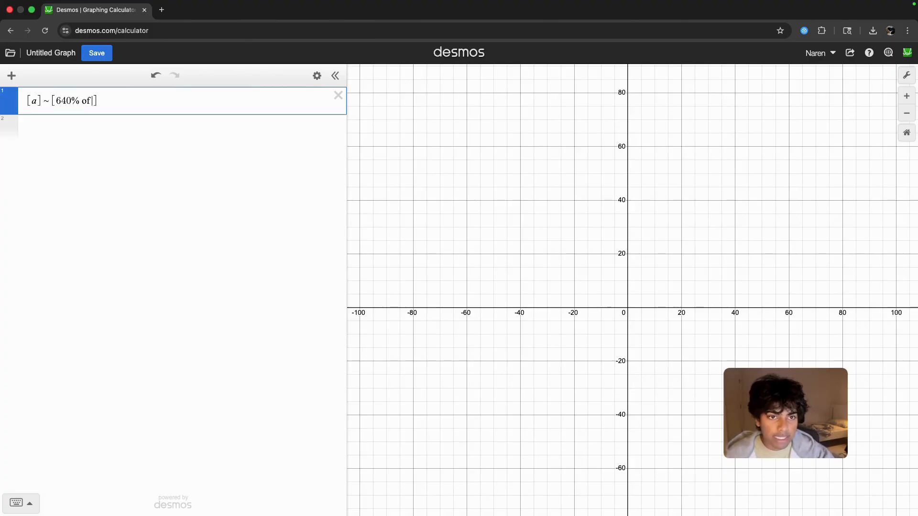
{"action": "type", "text": "b"}
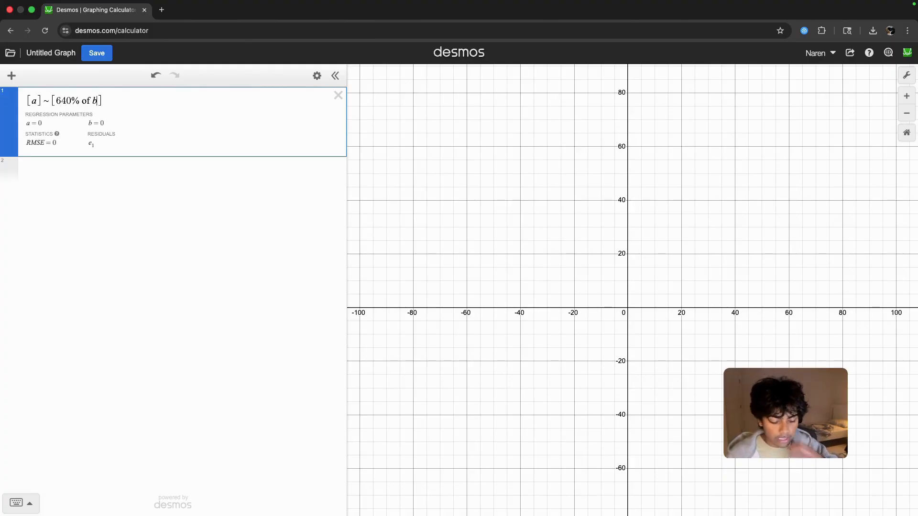
- Check the Percentages slide and add its second relation, so the regression reads [a, b] ~ [640% of b, 0.02% of c]
{"action": "key", "text": "ctrl+Left"}
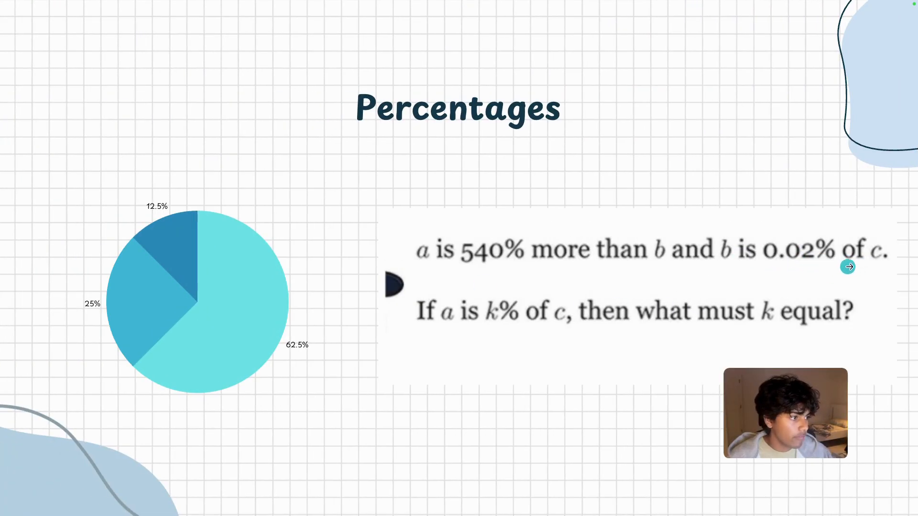
{"action": "key", "text": "ctrl+Right"}
{"action": "type", "text": ","}
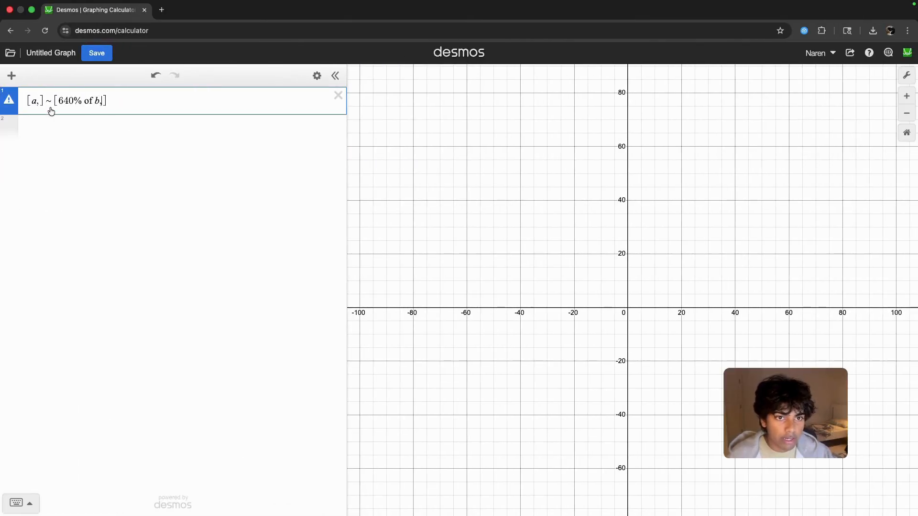
{"action": "type", "text": "b"}
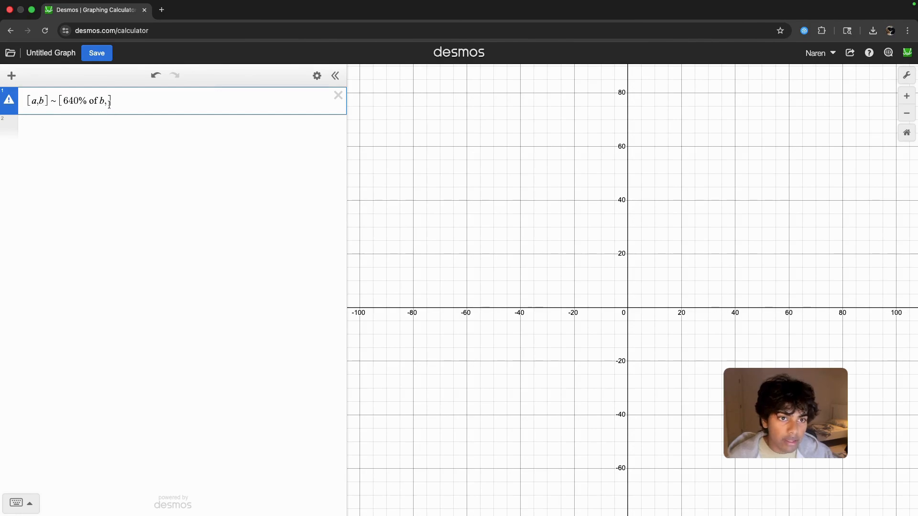
{"action": "type", "text": "0.02% of c"}
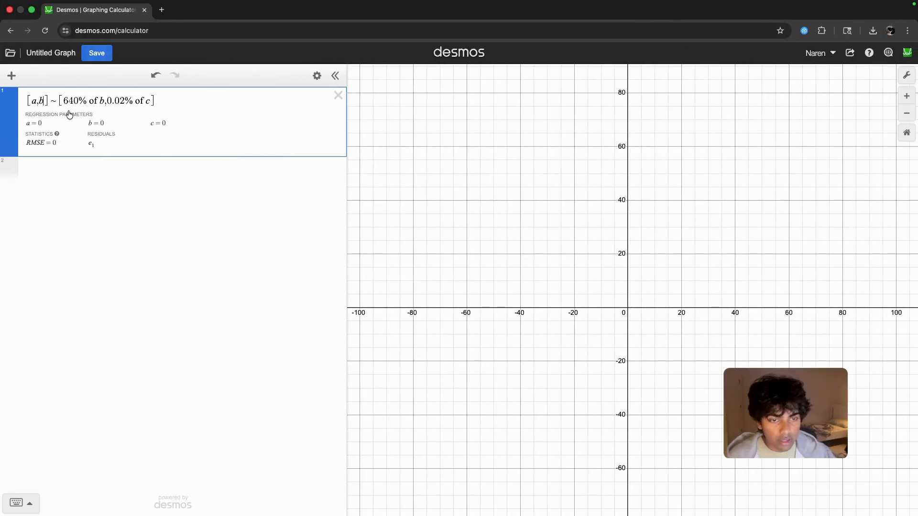
- Add a third relation equating a with k% of c to the list regression, and highlight the resulting value of k
{"action": "type", "text": ",a"}
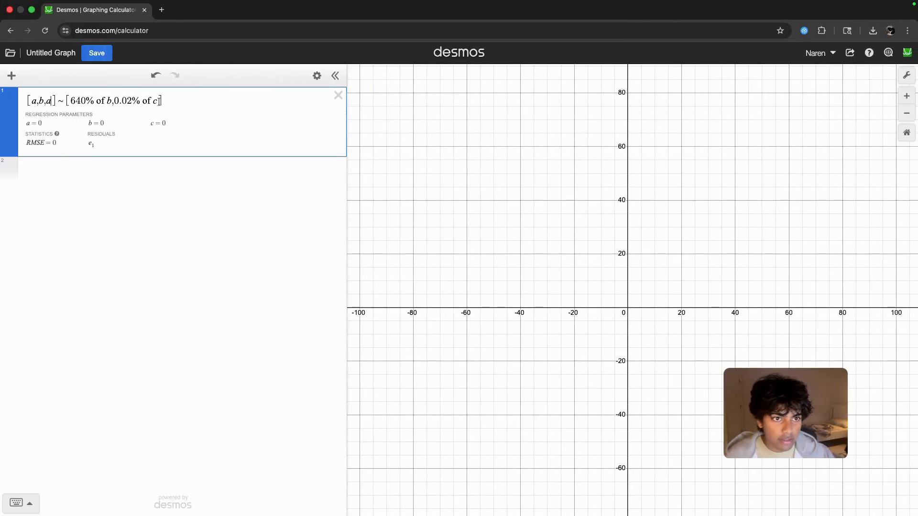
{"action": "type", "text": ",k% of"}
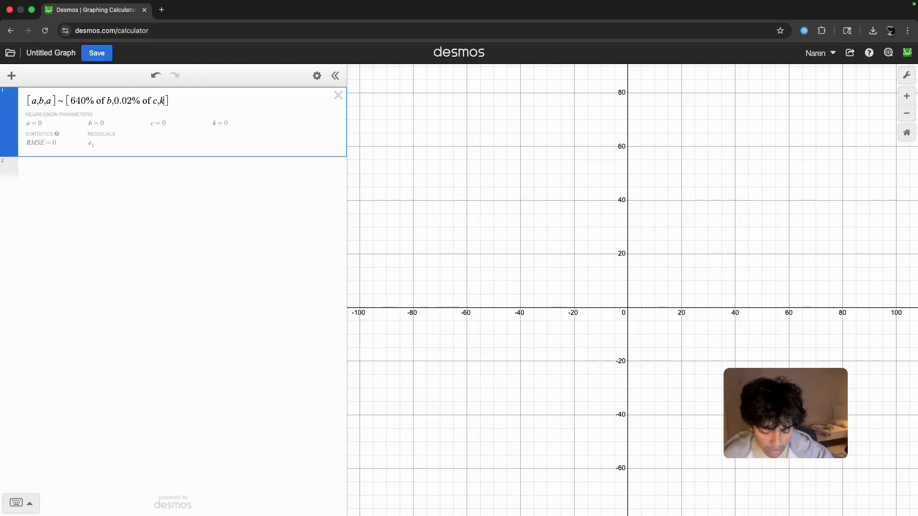
{"action": "type", "text": "c"}
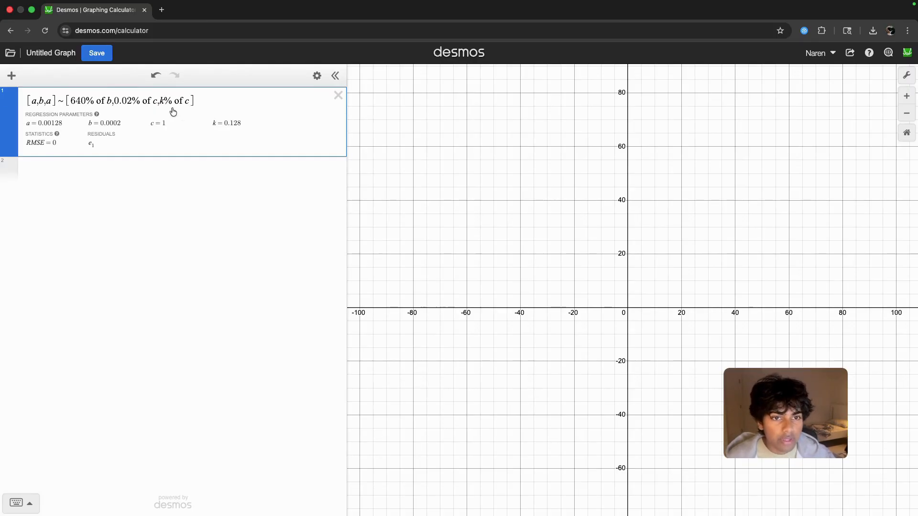
{"action": "left_click_drag", "start_coordinate": [218, 127], "coordinate": [241, 124]}
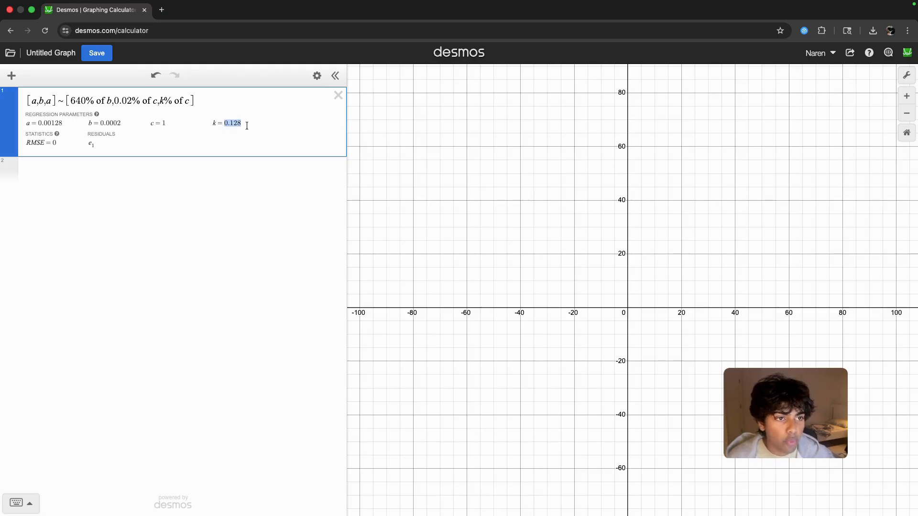